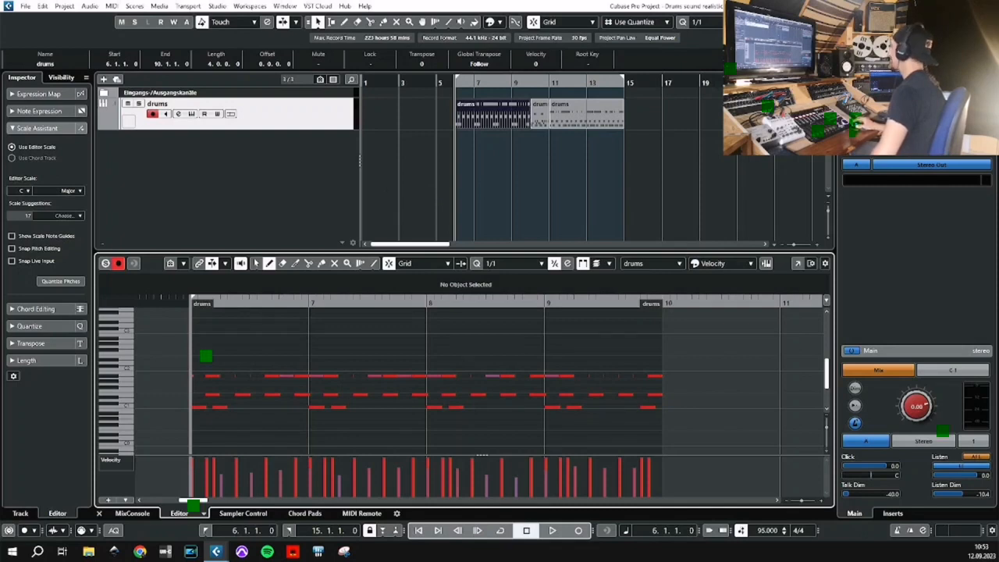
# Close the MIDI editor, play the drum parts from bar 6, stop playback and clear the selection.
pyautogui.click(99, 514)
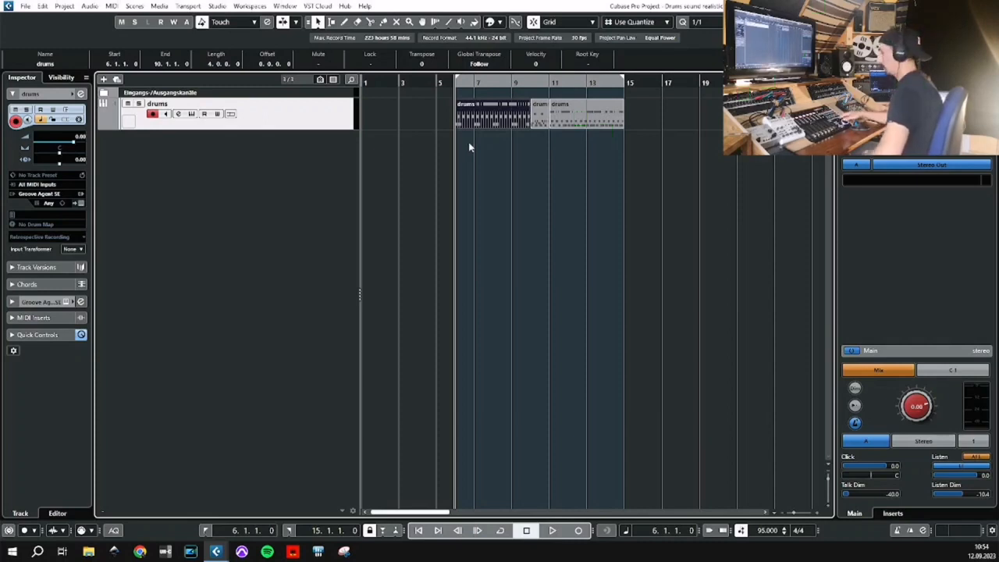
pyautogui.press('space')
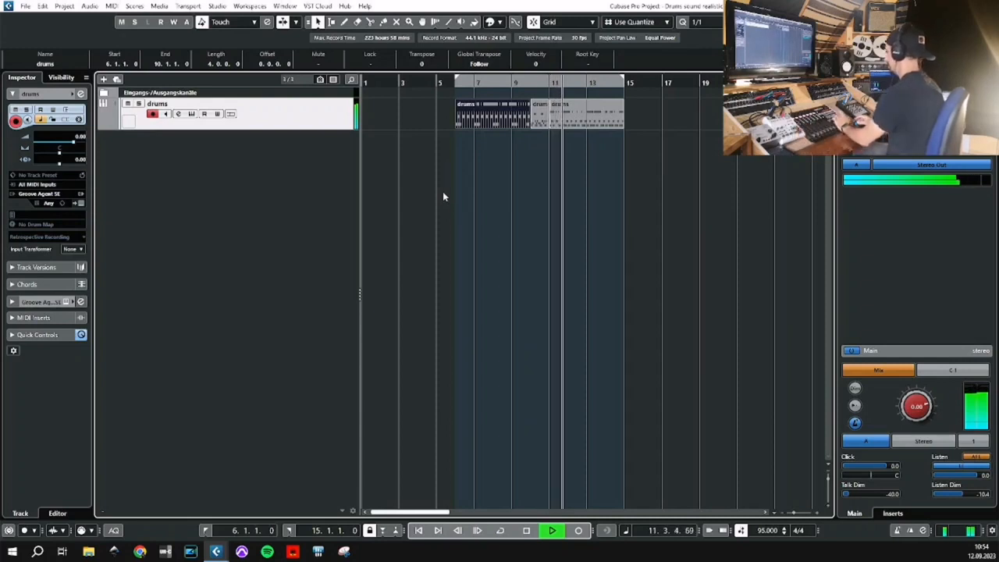
pyautogui.press('space')
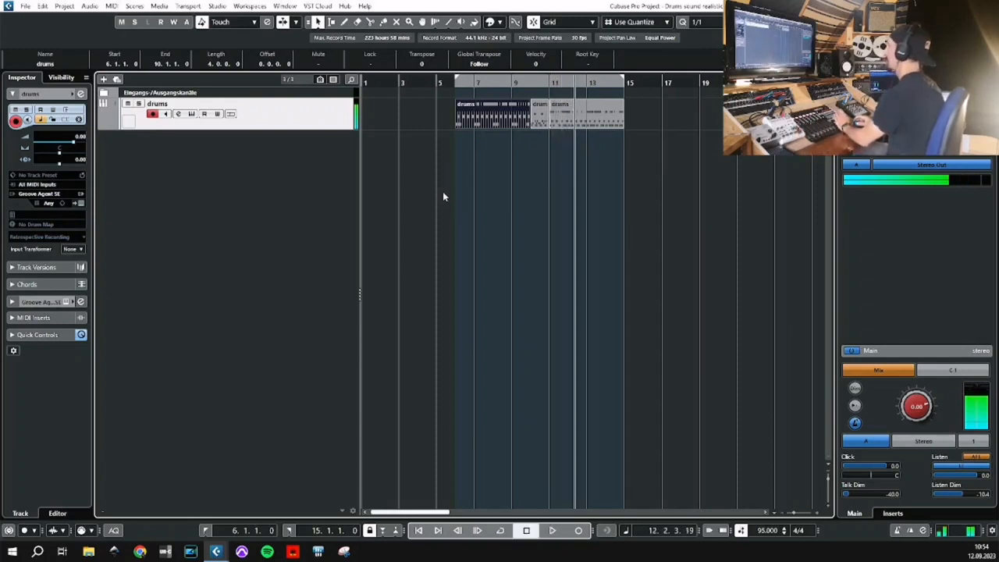
pyautogui.click(404, 125)
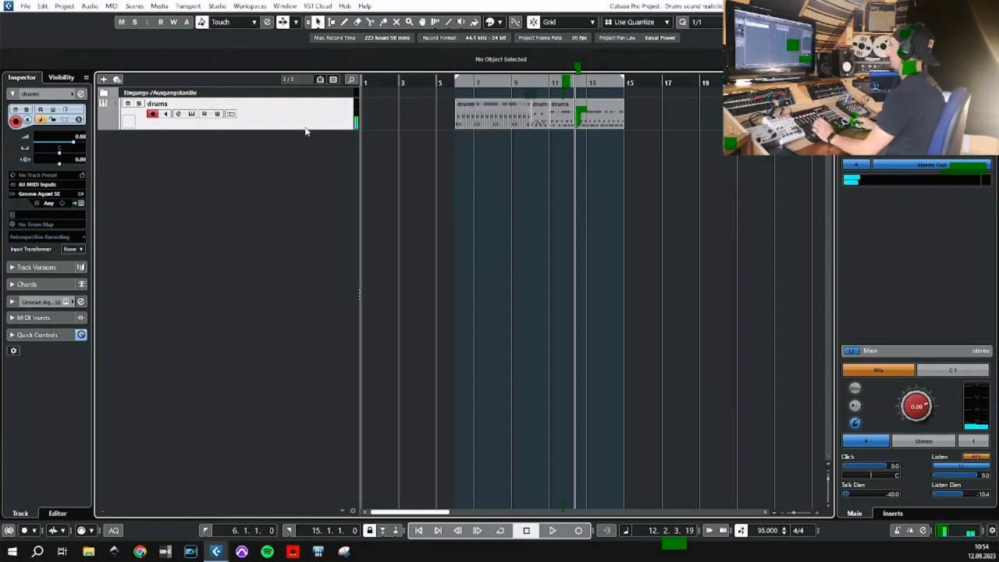
# Inspect the drums track's Groove Agent SE kit and the list of outputs available for the instrument.
pyautogui.click(192, 114)
pyautogui.moveTo(292, 171); pyautogui.dragTo(282, 145)
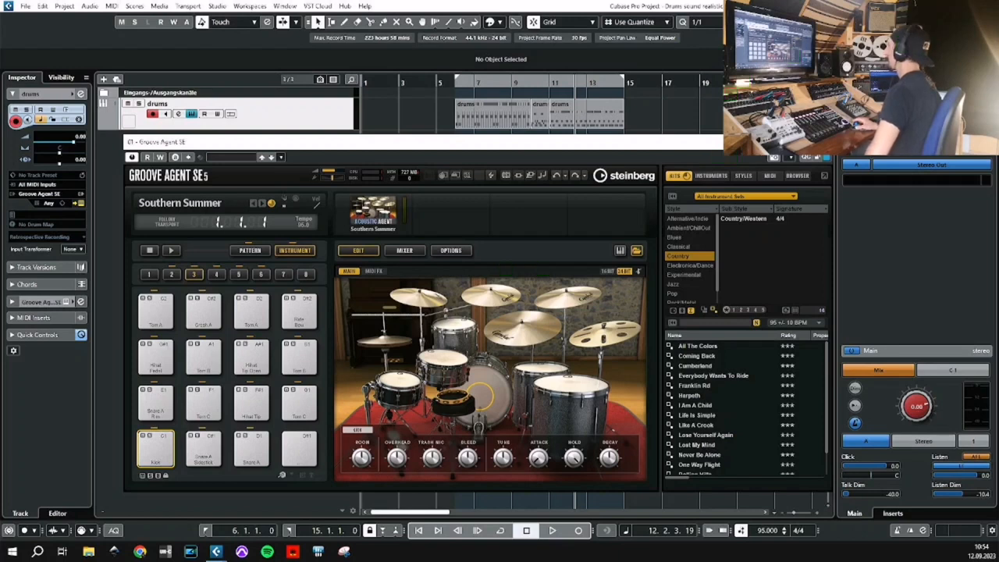
pyautogui.click(822, 142)
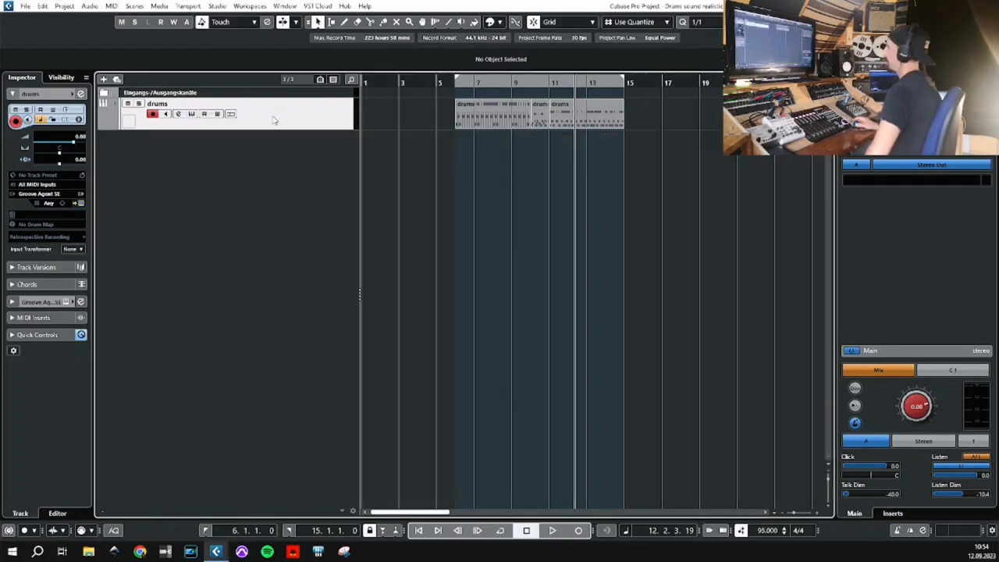
pyautogui.click(82, 196)
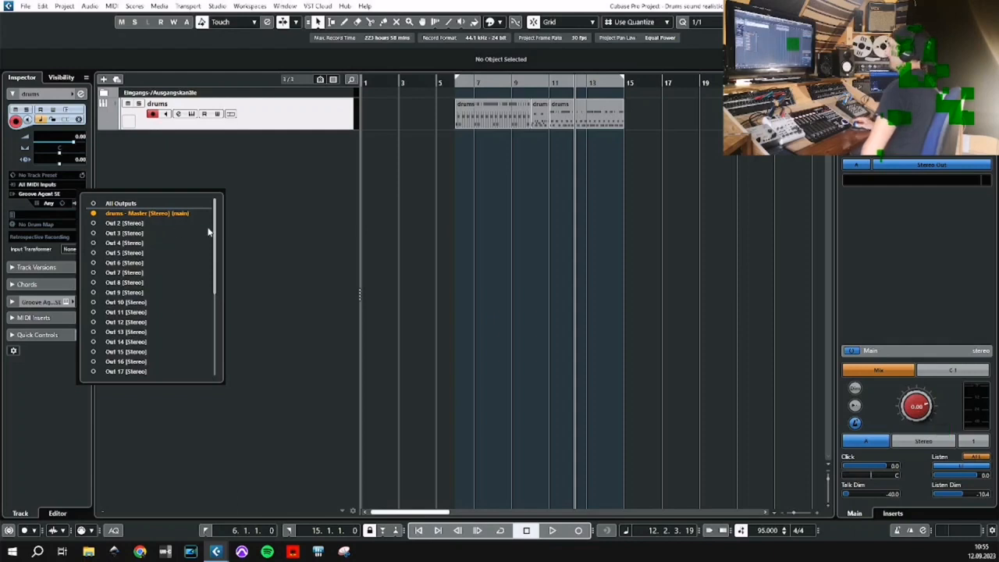
pyautogui.click(233, 225)
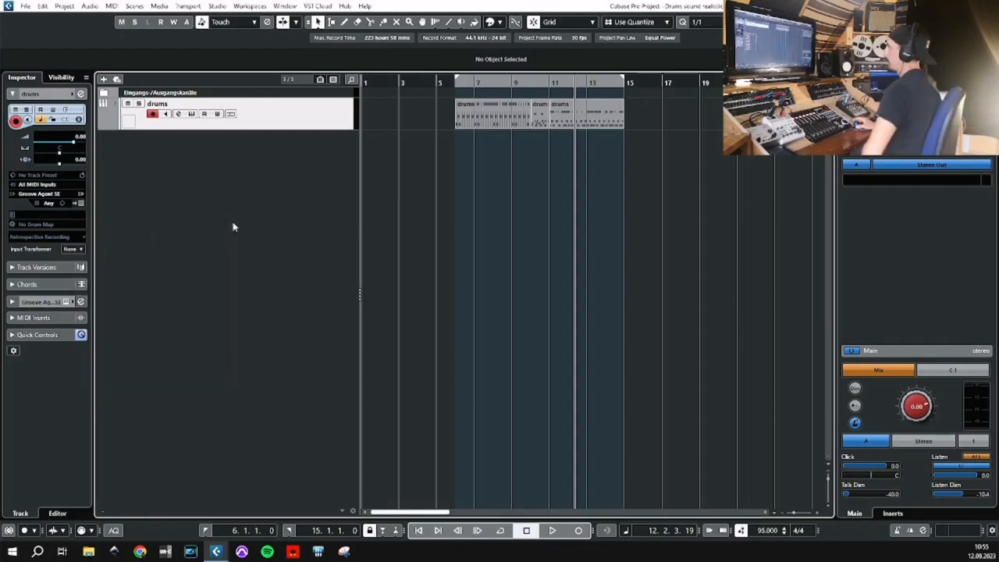
# Solo the Kick channel in the Groove Agent SE mixer of the drums track.
pyautogui.click(192, 114)
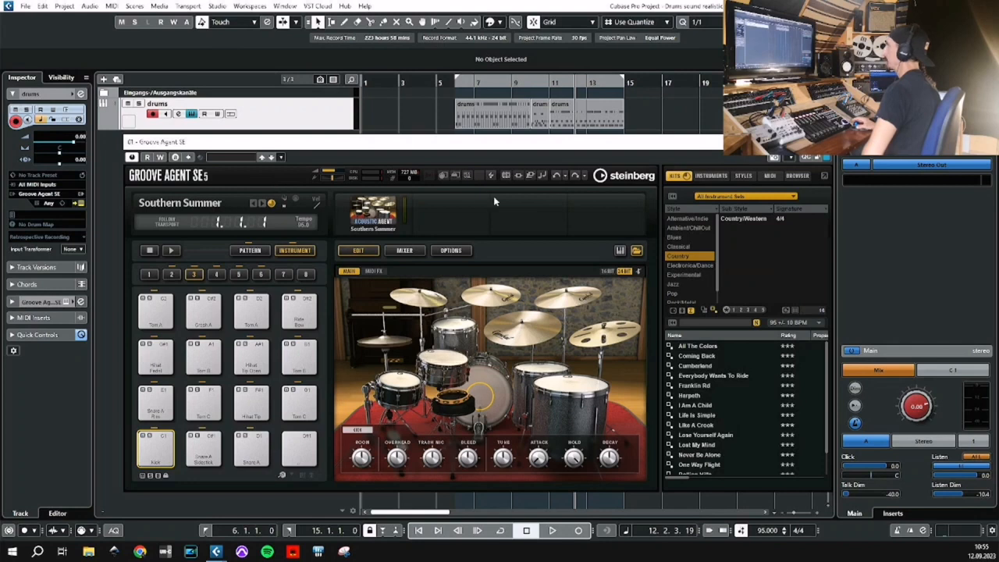
pyautogui.click(404, 250)
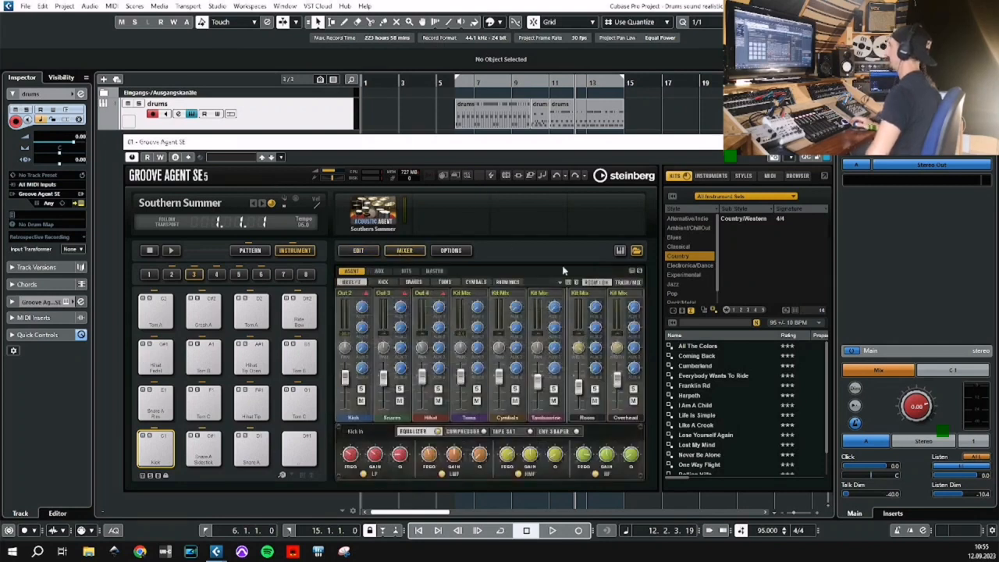
pyautogui.click(362, 389)
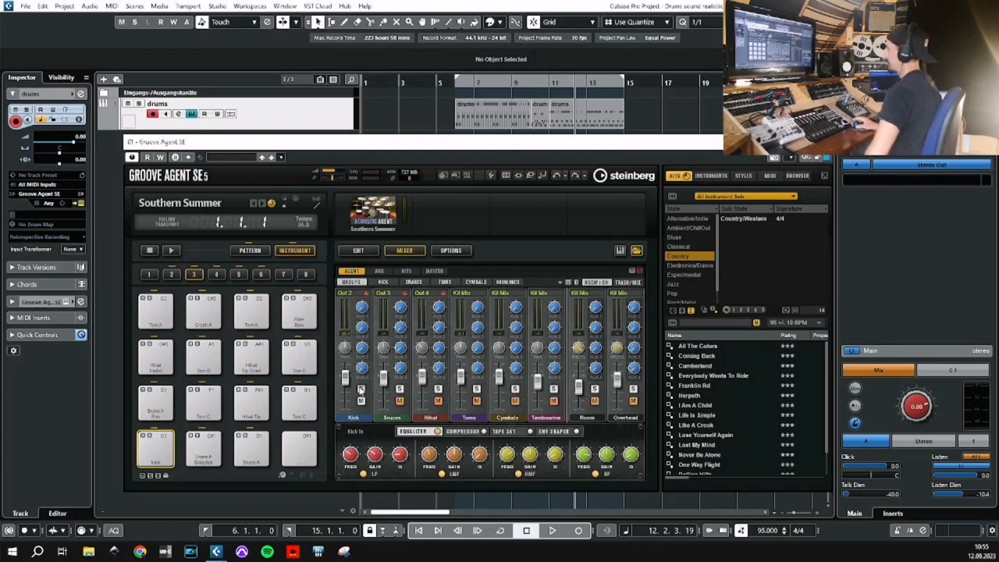
# Look over the Export Audio Mixdown settings for the drums without exporting, and clear the Kick solo in Groove Agent SE.
pyautogui.click(26, 6)
pyautogui.moveTo(133, 167)
pyautogui.click(167, 172)
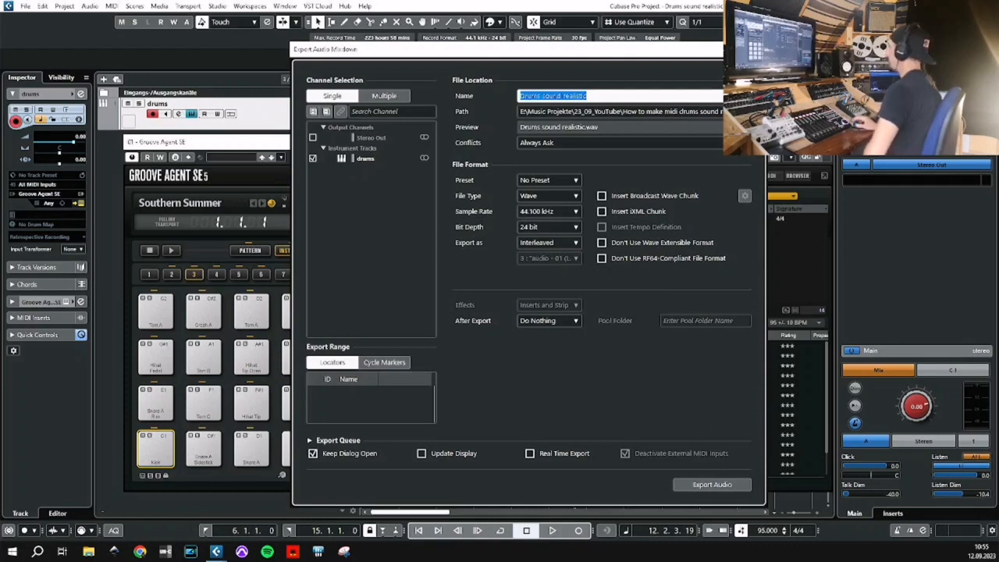
pyautogui.click(755, 49)
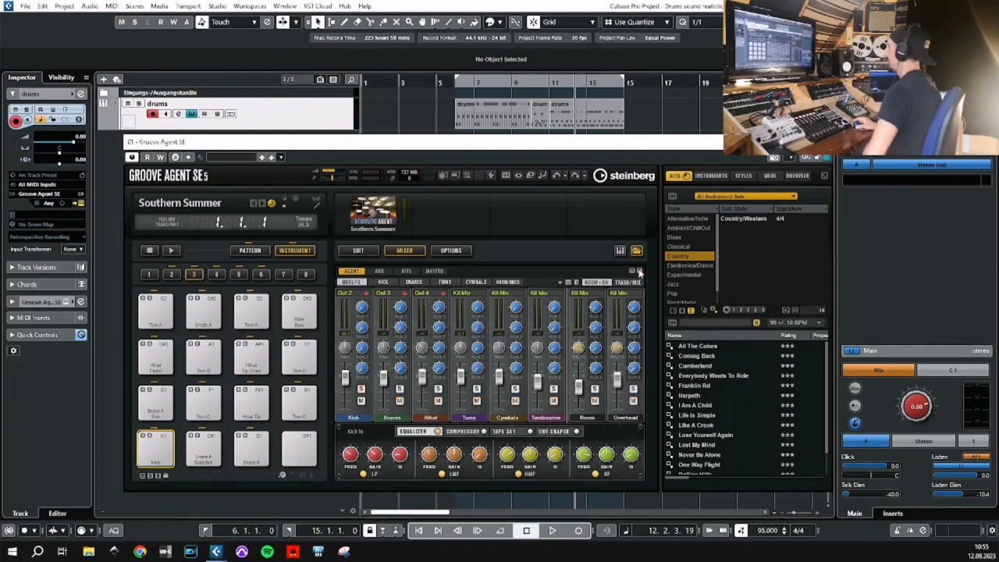
pyautogui.click(395, 389)
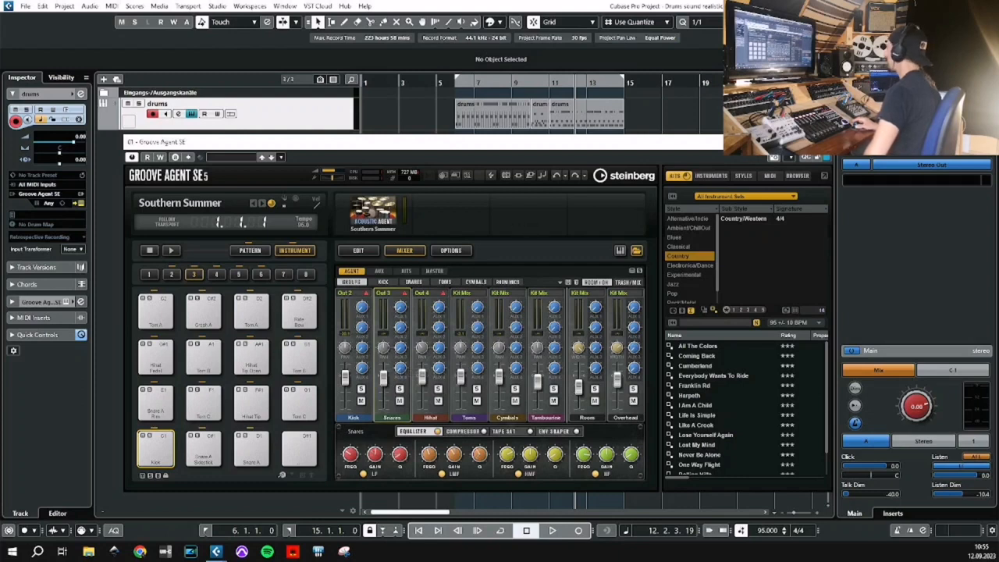
pyautogui.click(824, 142)
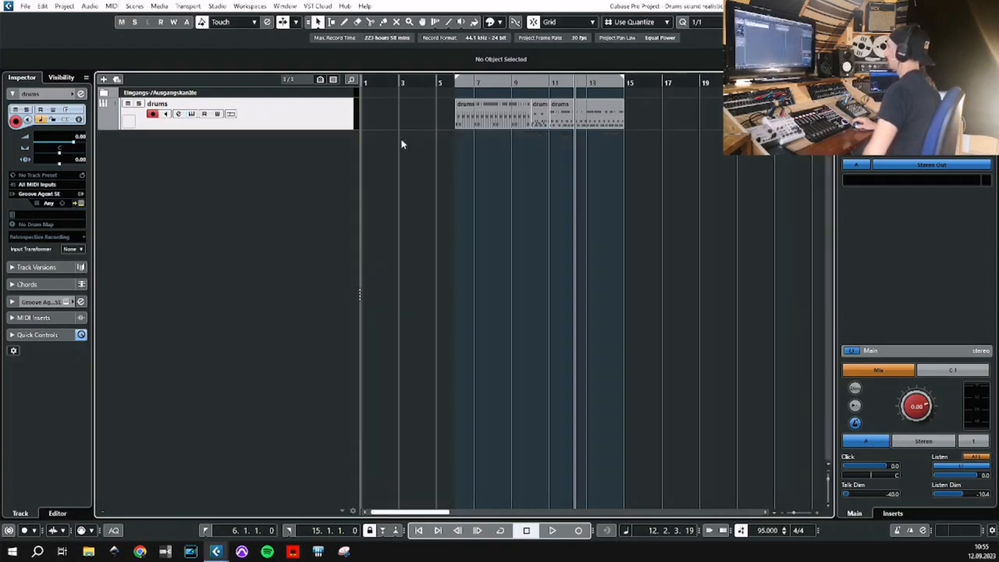
# Activate all outputs of the Groove Agent SE instrument on the drums track.
pyautogui.click(81, 198)
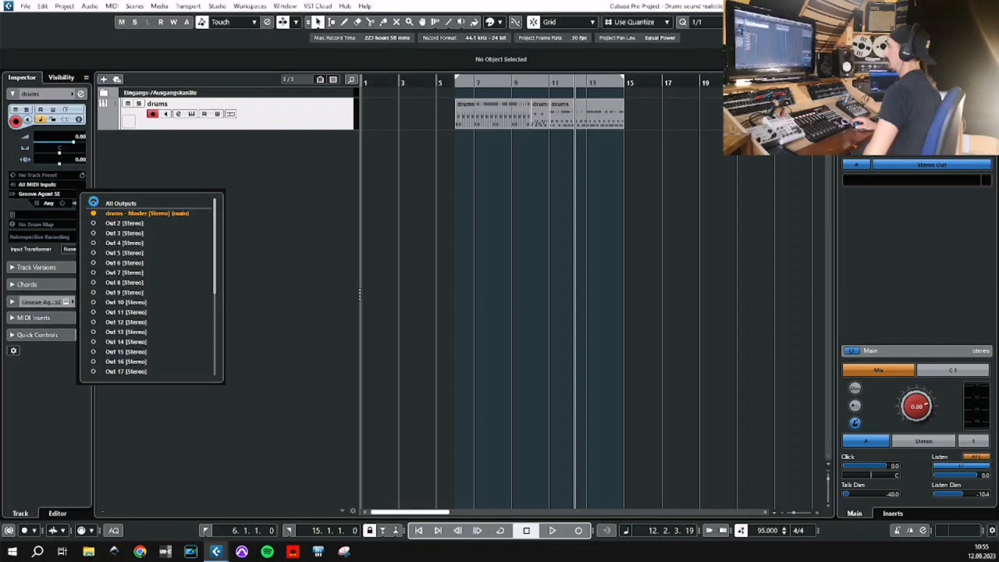
pyautogui.click(109, 203)
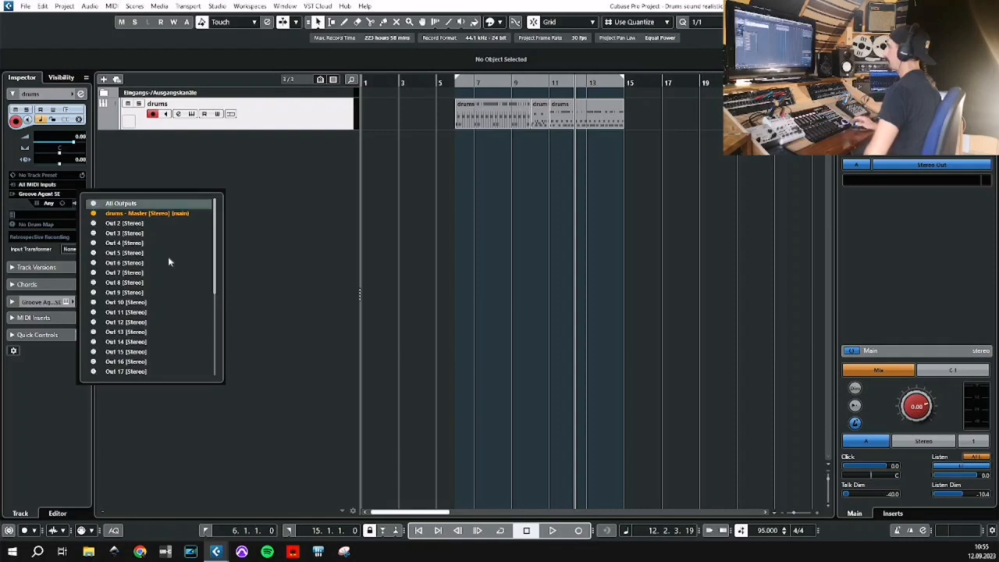
pyautogui.scroll(-5, 168, 260)
pyautogui.scroll(5, 162, 317)
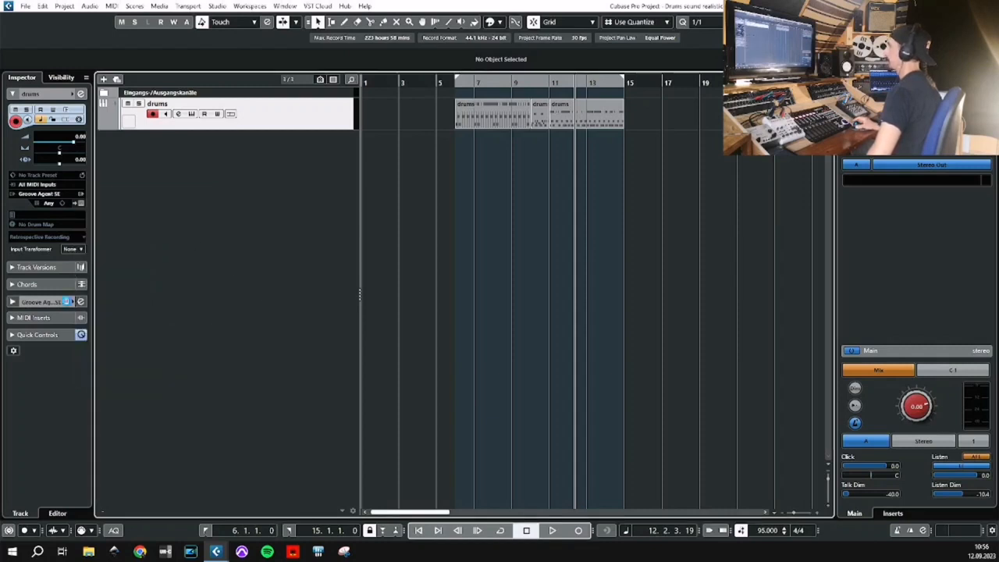
# Check the output routing choices for the Kick channel in the Groove Agent SE mixer, leaving it on Out 2.
pyautogui.click(66, 301)
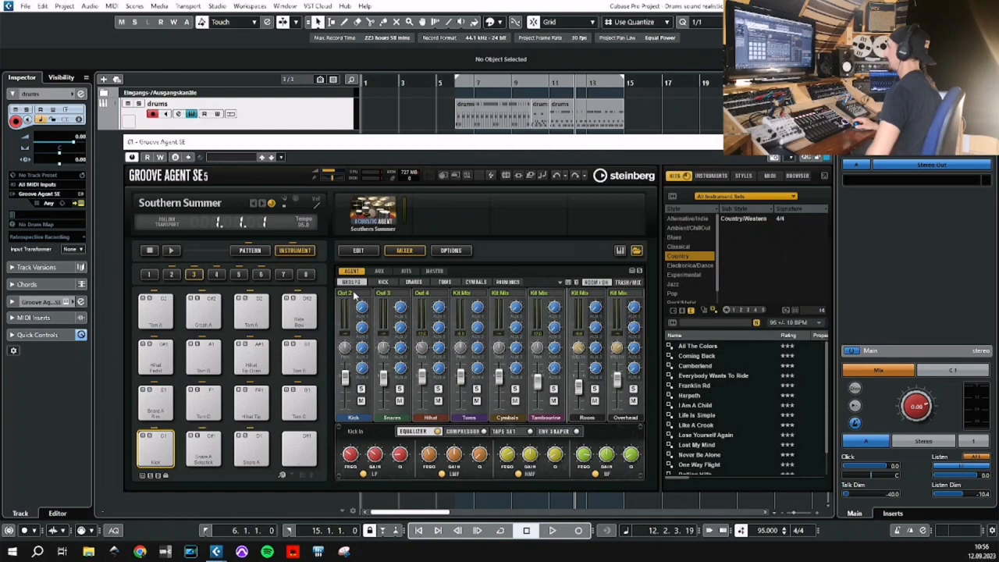
pyautogui.click(354, 293)
pyautogui.click(386, 294)
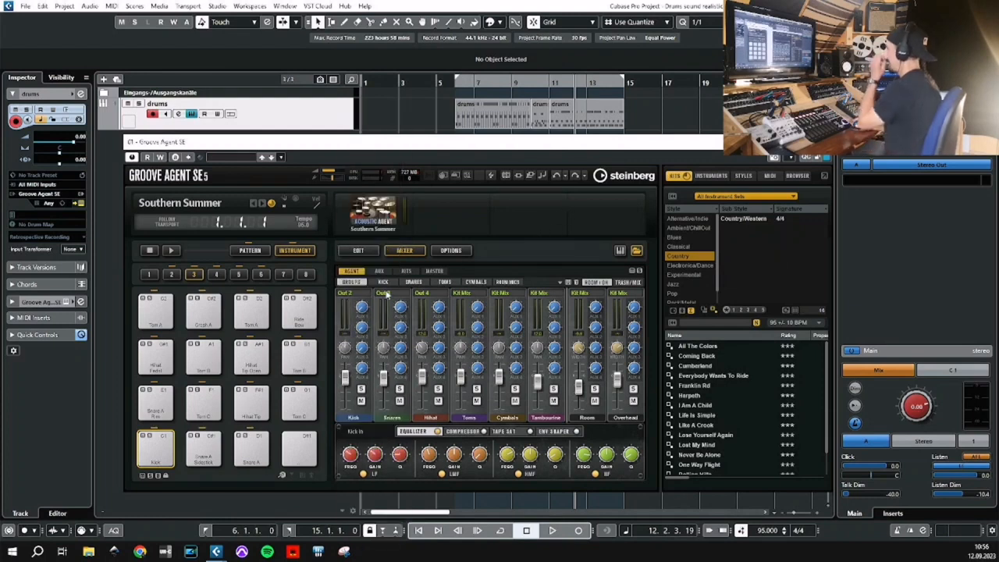
pyautogui.click(361, 295)
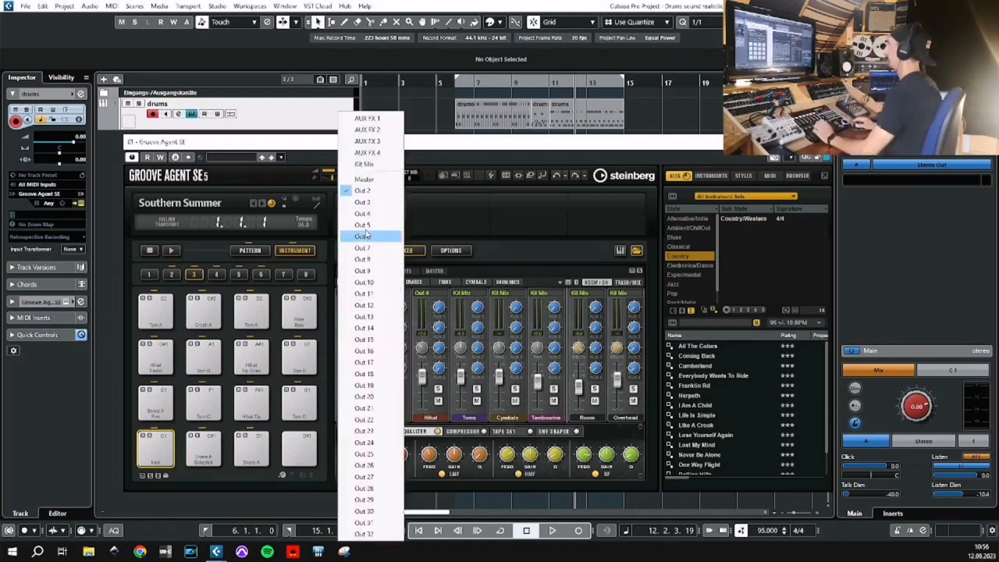
pyautogui.click(538, 258)
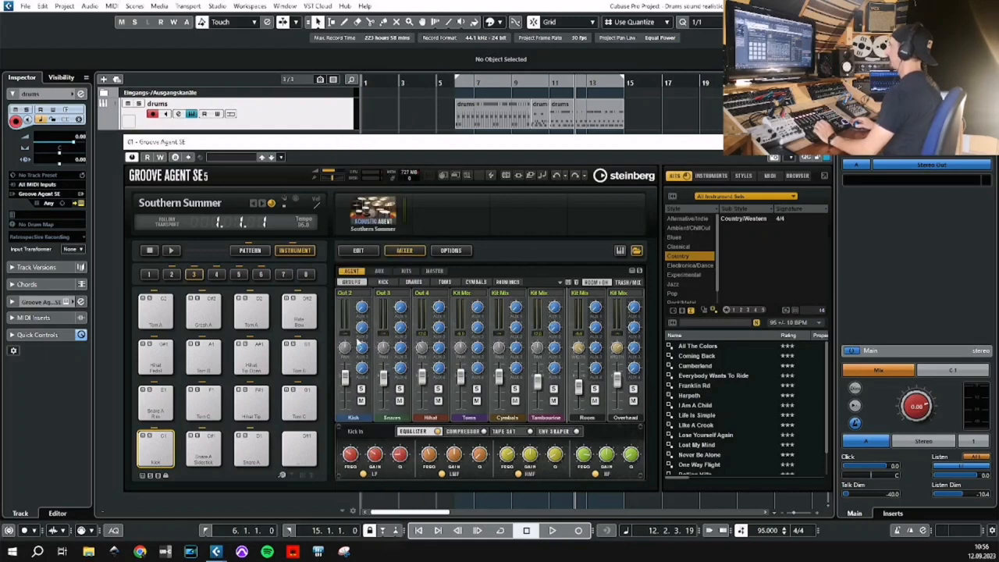
pyautogui.click(355, 296)
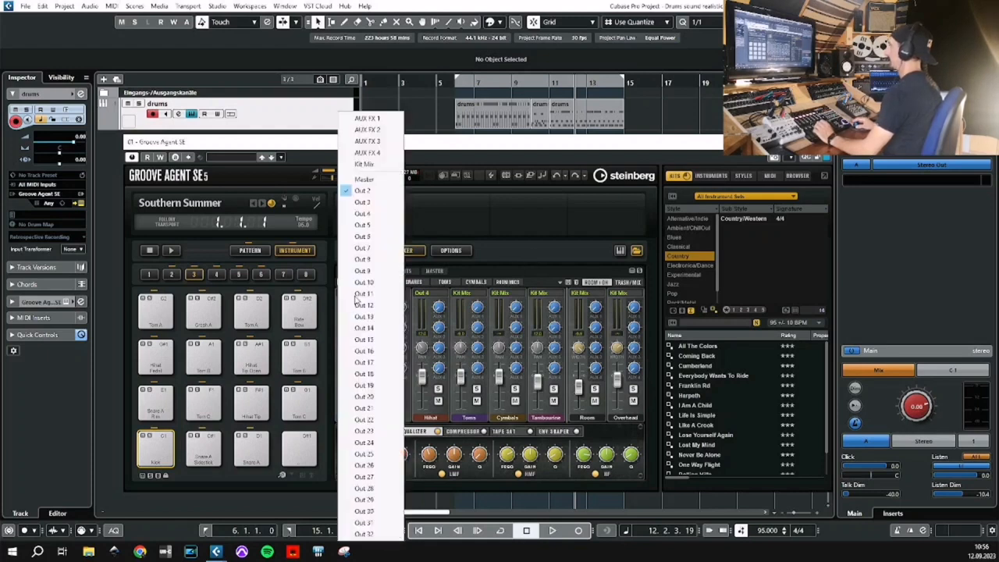
pyautogui.click(462, 219)
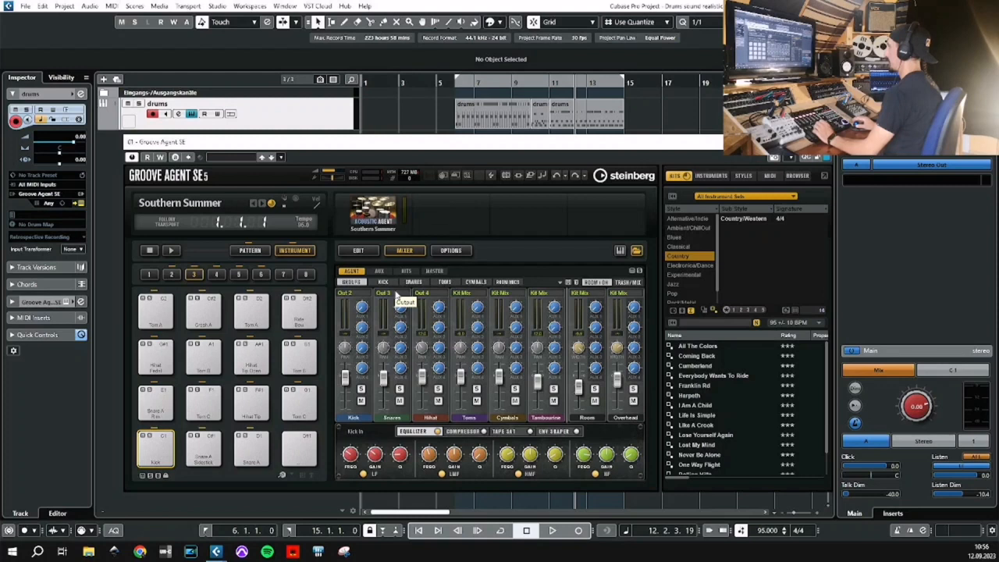
# Route the Overhead channel to Out 15 in the Groove Agent SE mixer and close the instrument.
pyautogui.click(476, 281)
pyautogui.click(512, 283)
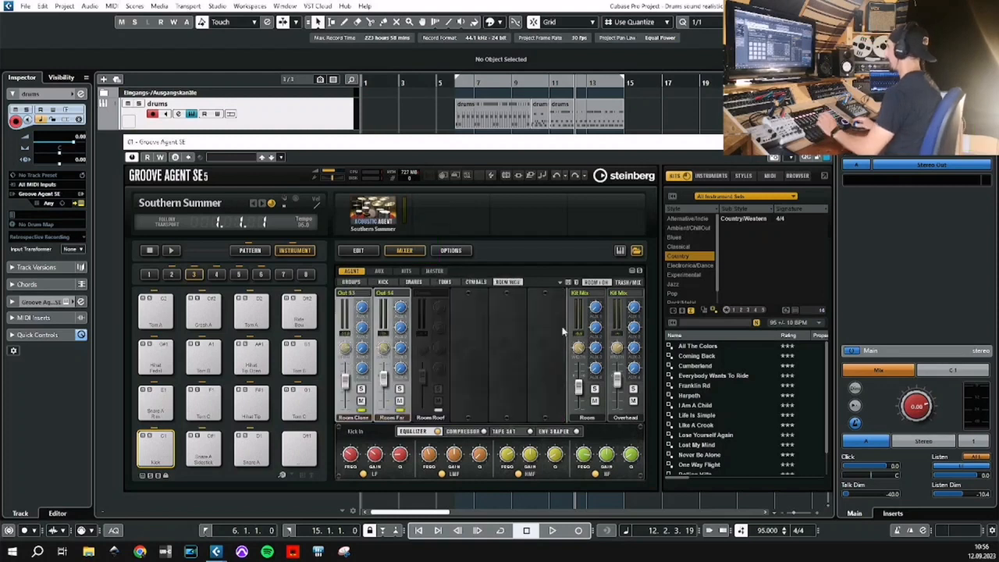
pyautogui.click(614, 296)
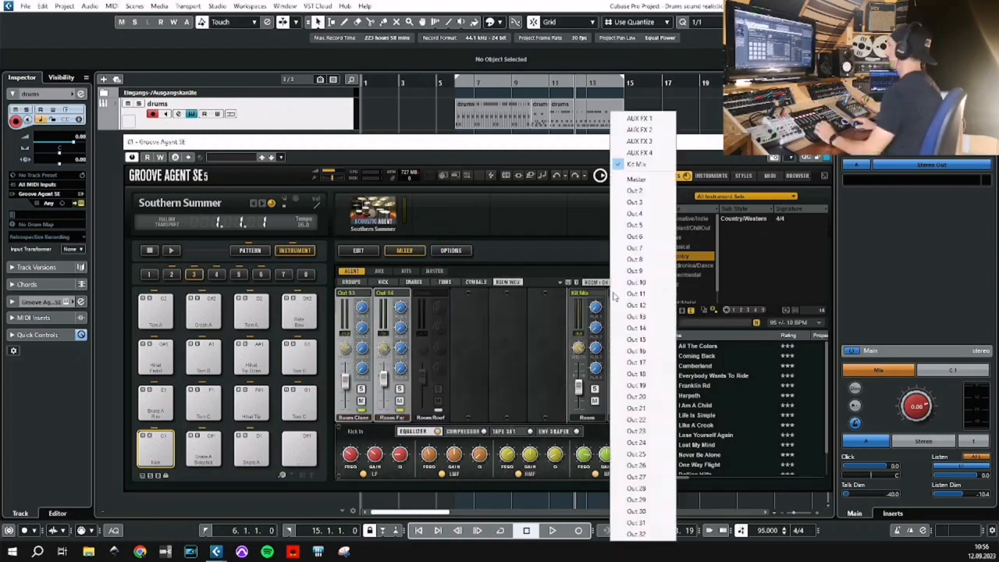
pyautogui.click(637, 341)
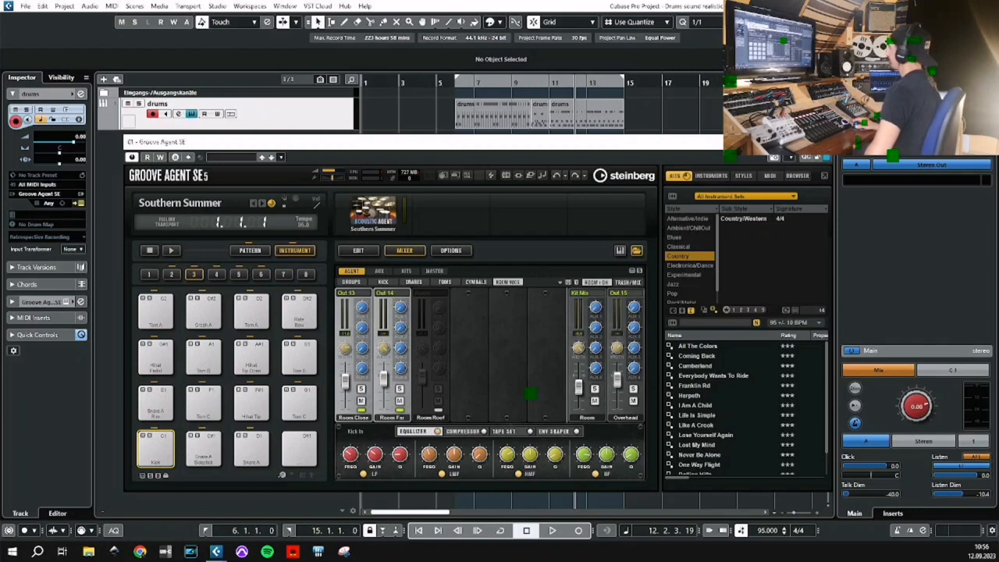
pyautogui.click(823, 143)
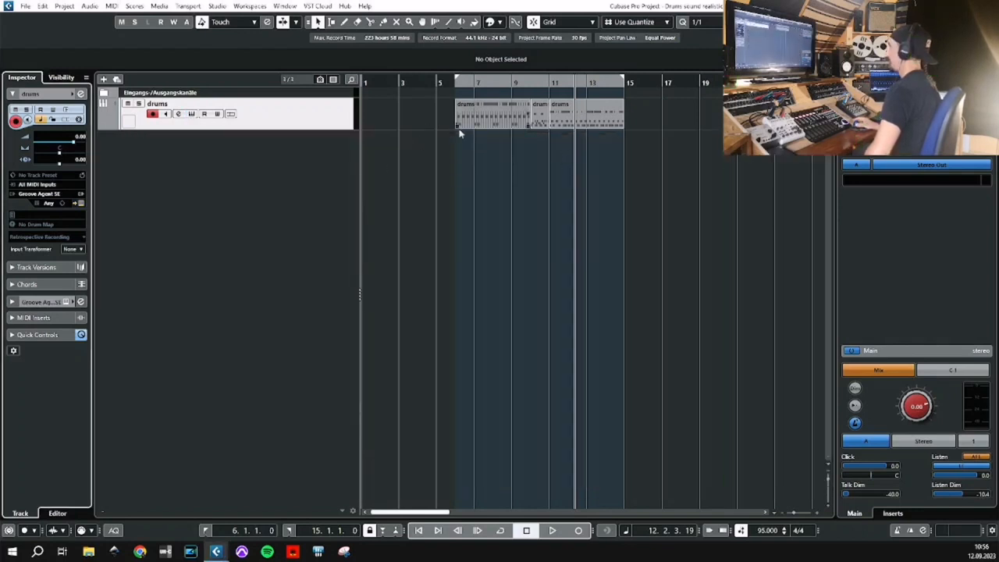
# Select all the MIDI parts on the drums track and render them in place with the current settings.
pyautogui.scroll(-5, 331, 163)
pyautogui.scroll(-3, 331, 163)
pyautogui.scroll(10, 330, 160)
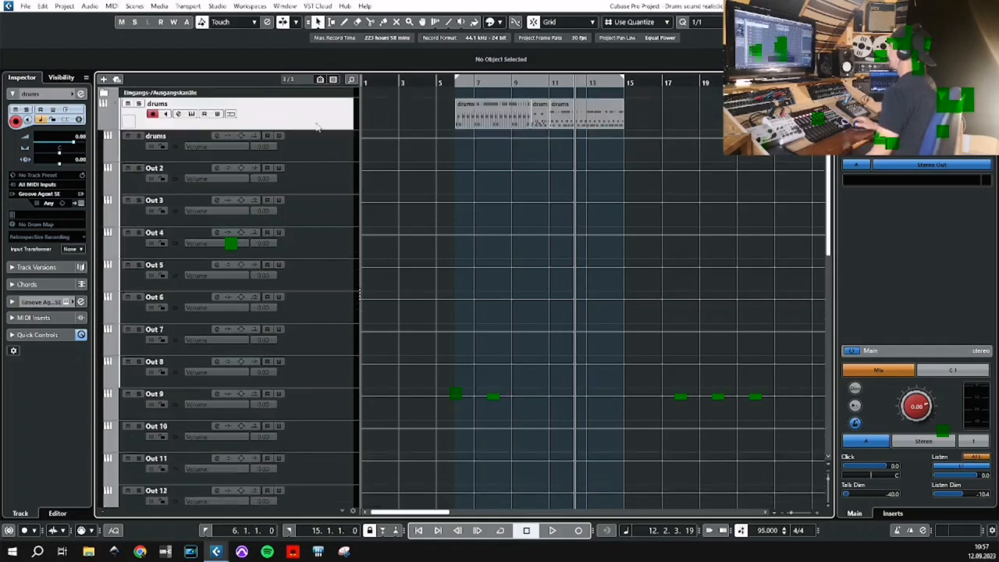
pyautogui.moveTo(442, 116); pyautogui.dragTo(615, 120)
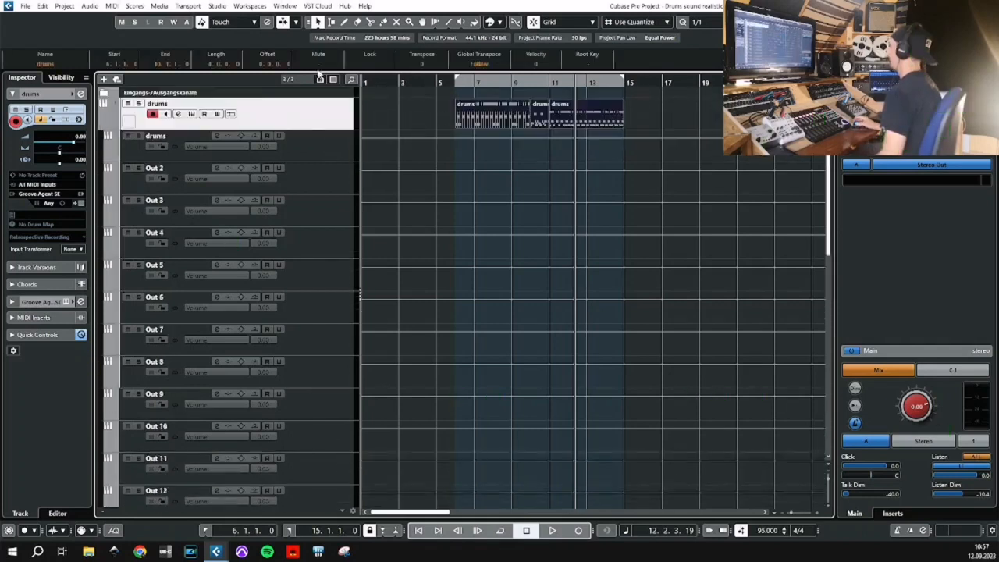
pyautogui.click(44, 7)
pyautogui.moveTo(138, 104)
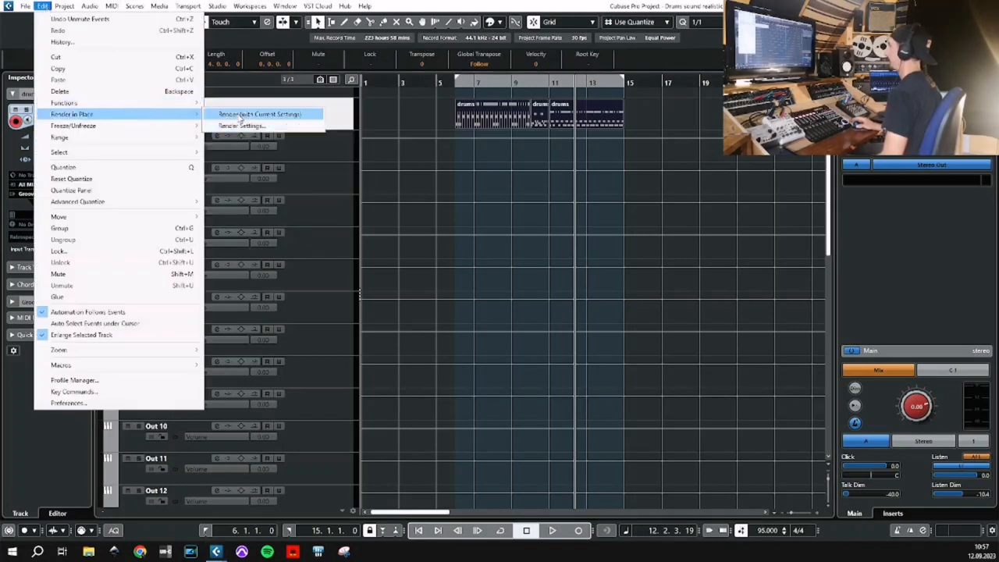
pyautogui.click(242, 115)
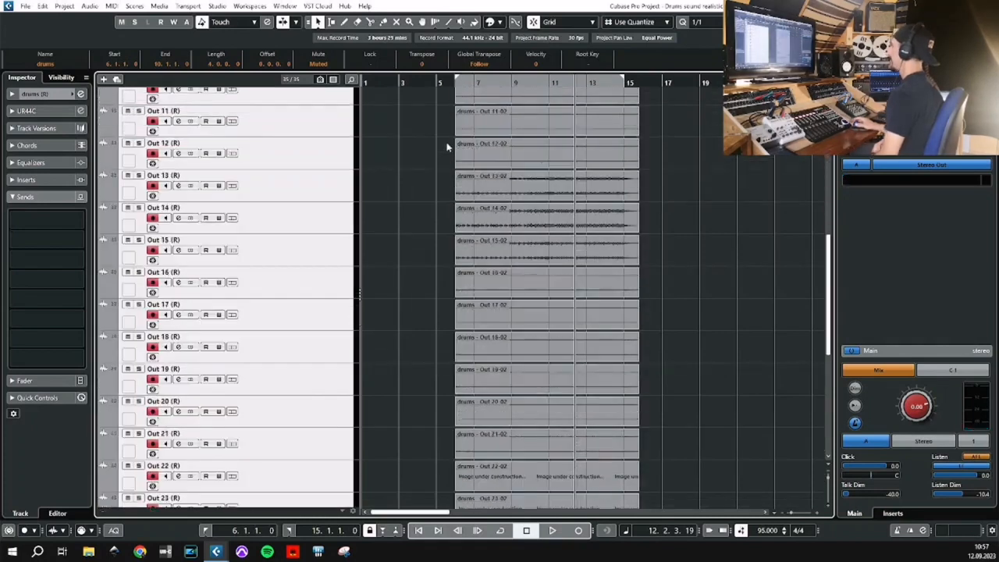
# Mute the original drums track and the rendered drums (R) track, and play the separate output tracks from bar 6.
pyautogui.click(128, 104)
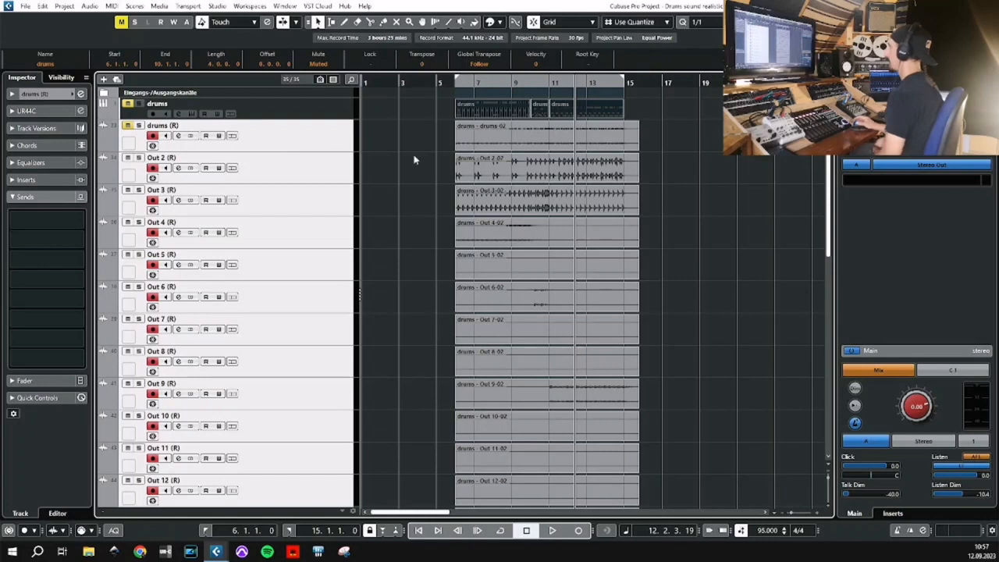
pyautogui.click(465, 196)
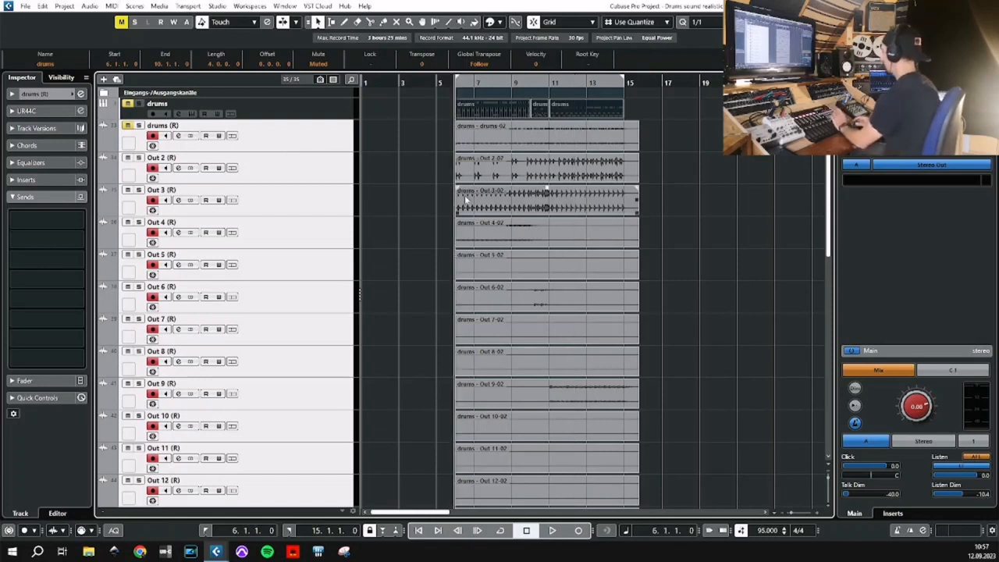
pyautogui.press('space')
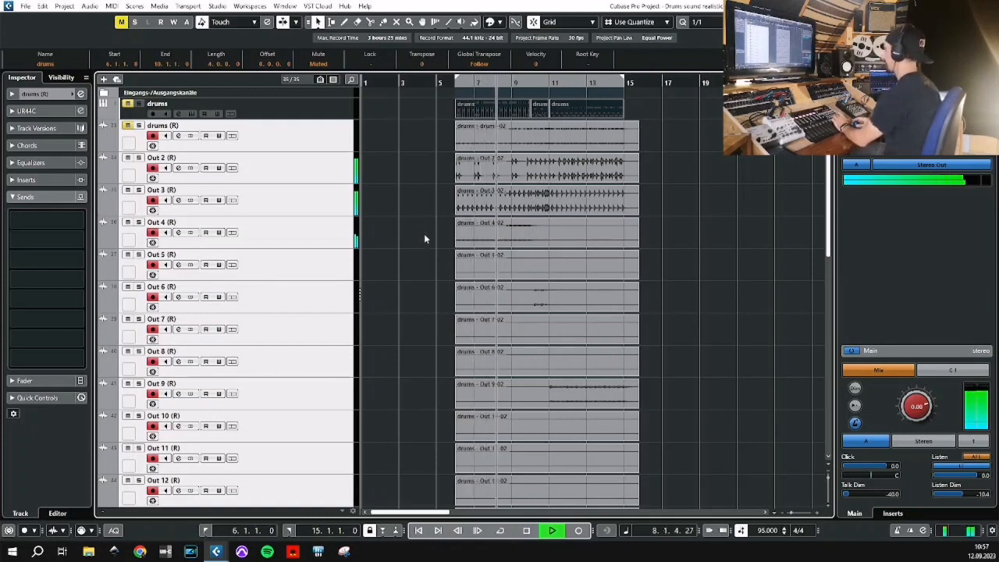
# Stop playback and remove the rendered drums (R) track from the project.
pyautogui.press('space')
pyautogui.click(424, 232)
pyautogui.click(288, 136)
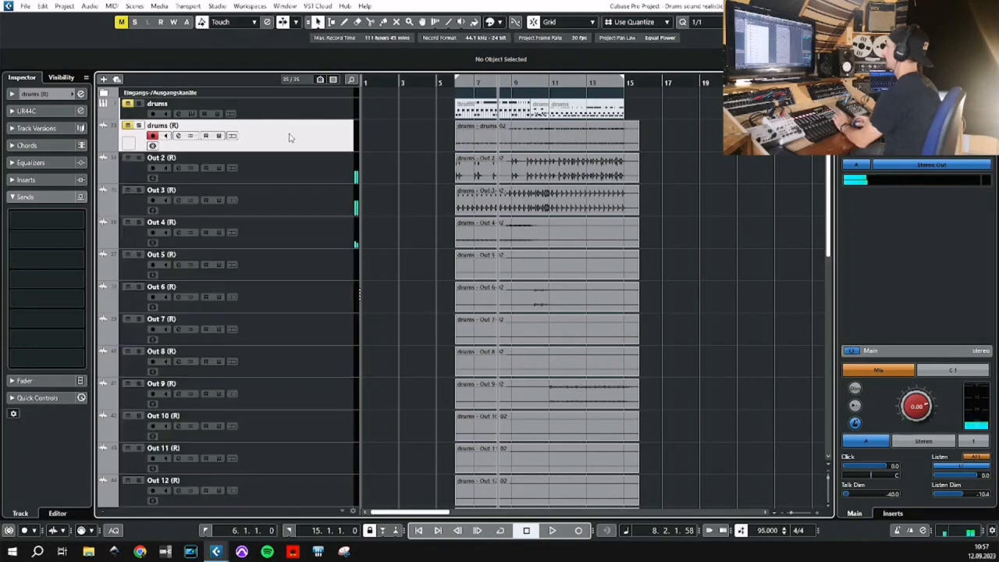
pyautogui.rightClick(289, 137)
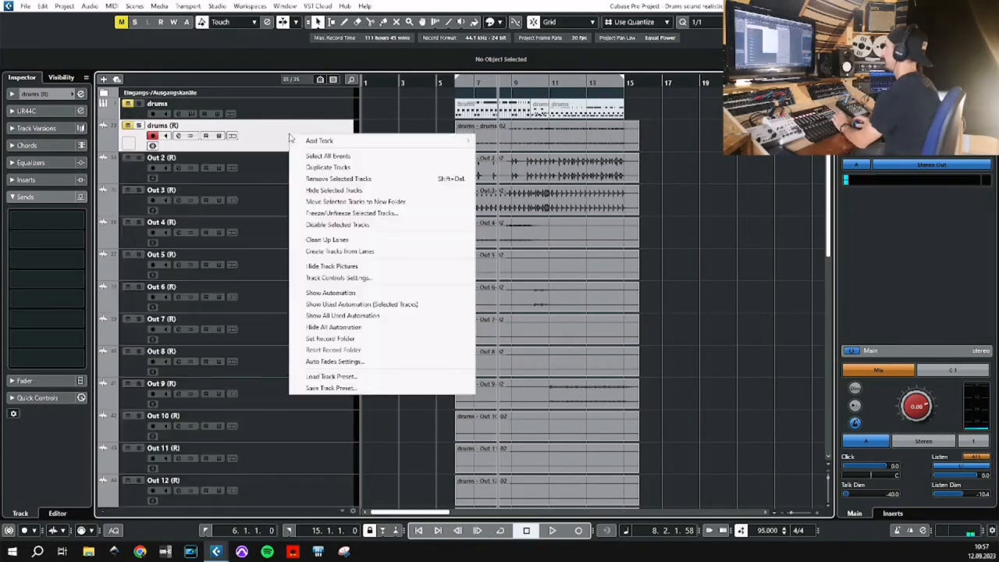
pyautogui.click(374, 181)
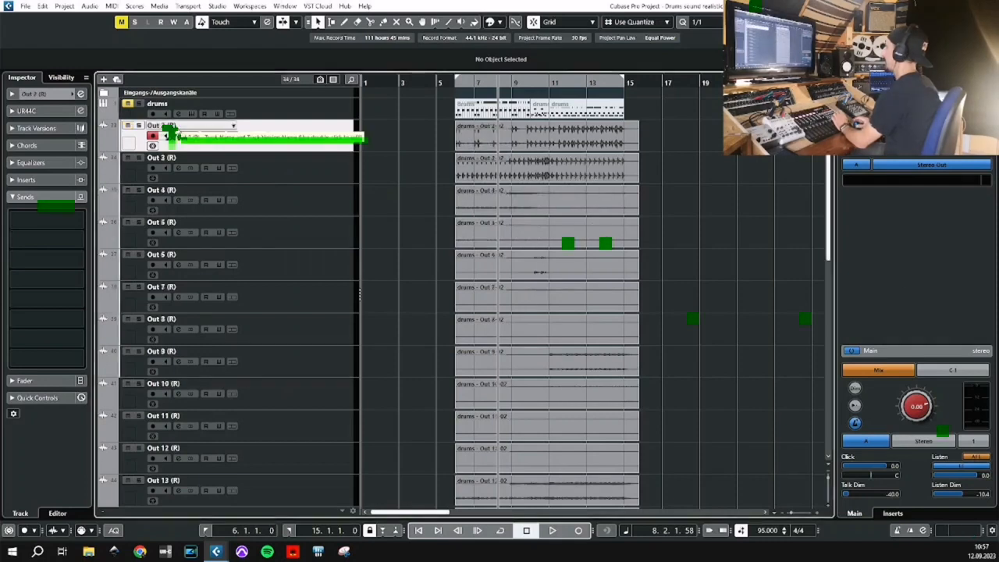
# Rename the Out 2, Out 3 and Out 4 tracks as Kick, Snare and HiHat.
pyautogui.write('Kick')
pyautogui.press('Tab')
pyautogui.write('Snare')
pyautogui.press('Tab')
pyautogui.write('HiHat')
pyautogui.press('Tab')
# Rename the Out 5 to Out 8 tracks as Tom A, Tom B, Tom C and Ride.
pyautogui.write('Tom A')
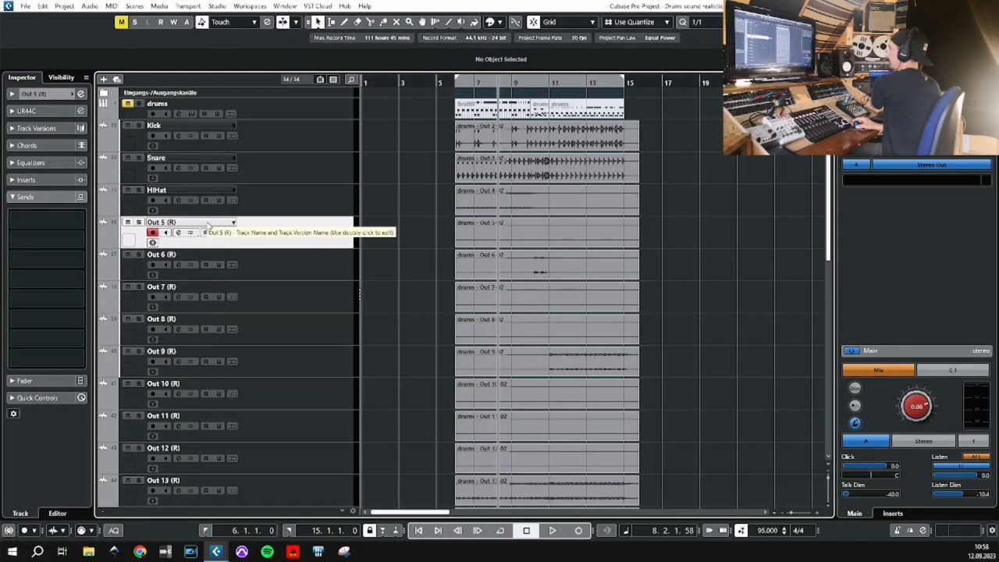
pyautogui.press('Tab')
pyautogui.write('TOM')
pyautogui.hotkey('ctrl', 'a')
pyautogui.write('Tom B')
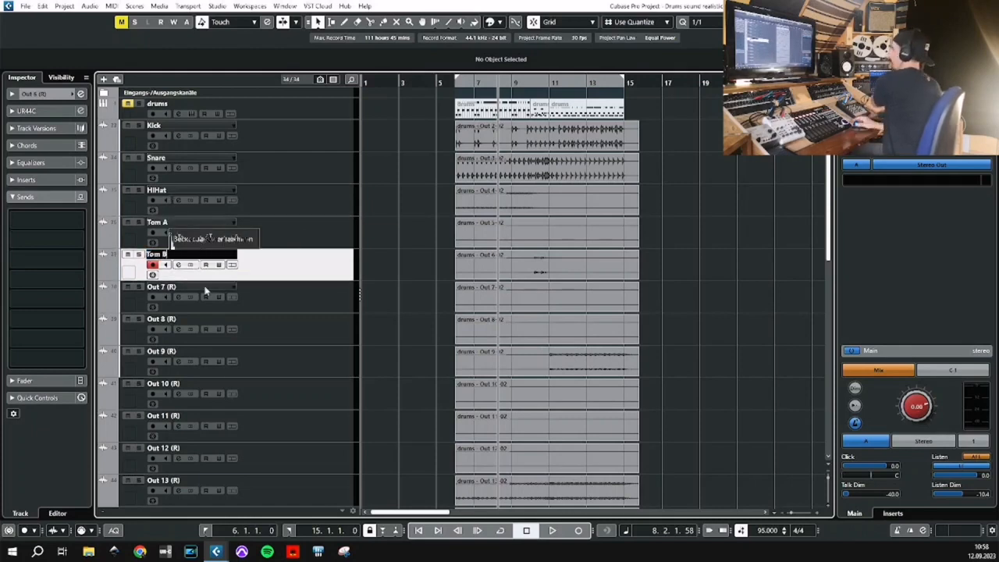
pyautogui.press('Tab')
pyautogui.write('Tom C')
pyautogui.press('Tab')
pyautogui.write('Ride')
pyautogui.press('Tab')
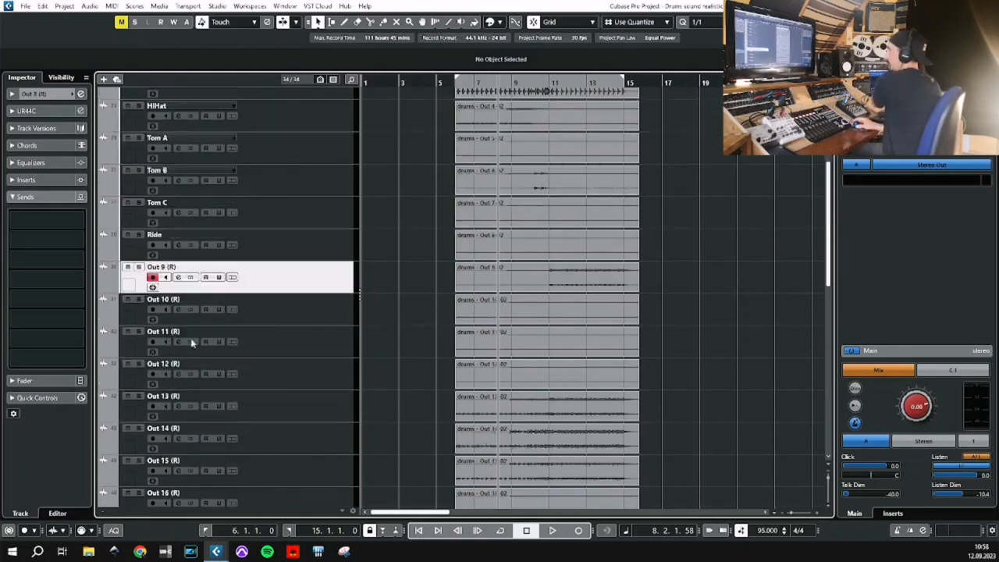
# Rename the Out 9 to Out 12 tracks as Cymb A, Cymb B, Cymb C and Cymb D.
pyautogui.write('Cymb A')
pyautogui.press('Tab')
pyautogui.write('Cymb B')
pyautogui.press('Tab')
pyautogui.write('Cymb C')
pyautogui.press('Tab')
pyautogui.write('Cymb D')
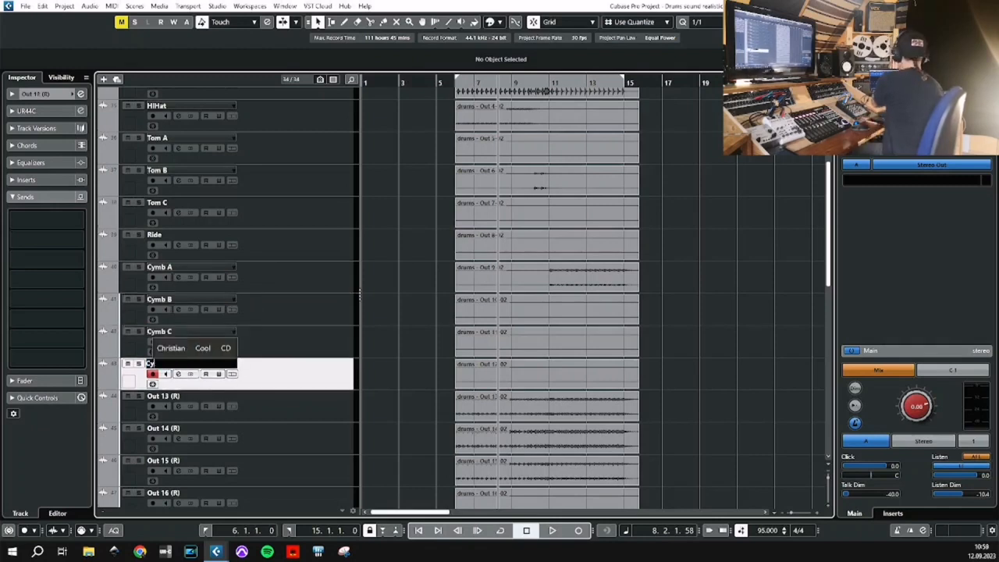
# Rename the Out 13, Out 14 and Out 15 tracks as Room A, Room B and O Heads.
pyautogui.press('Tab')
pyautogui.write('Room A')
pyautogui.press('Tab')
pyautogui.write('Room B')
pyautogui.press('Tab')
pyautogui.write('O Heads')
pyautogui.press('Return')
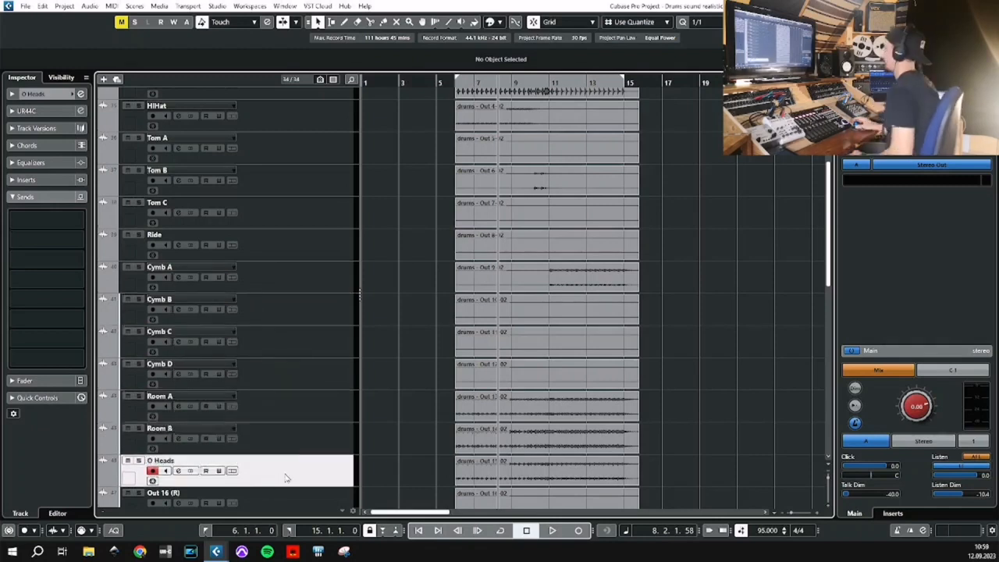
# Select the unused tracks from Out 16 to Out 32 and remove them from the project.
pyautogui.scroll(-10, 282, 446)
pyautogui.click(289, 177)
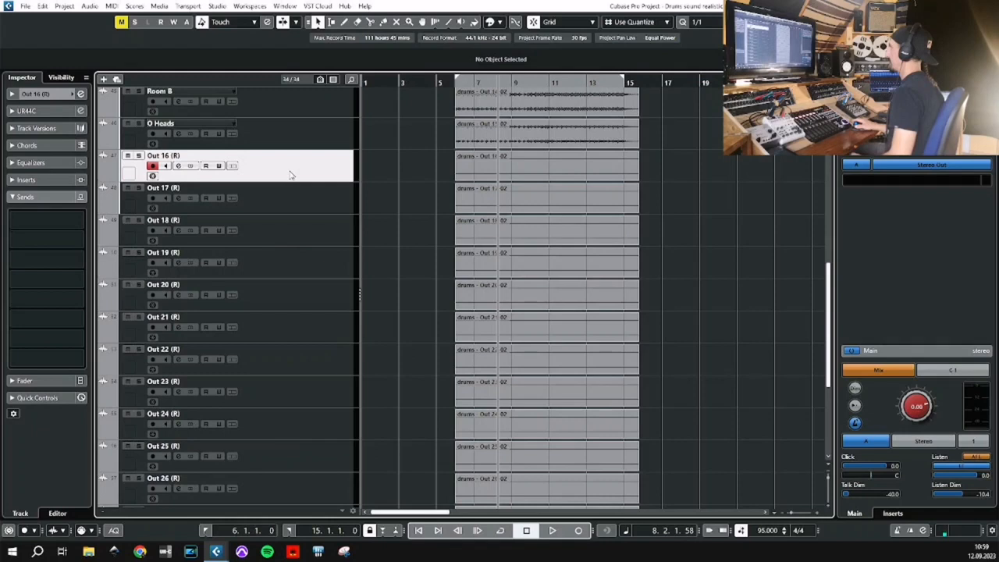
pyautogui.scroll(-5, 289, 176)
pyautogui.keyDown('shift'); pyautogui.click(301, 478); pyautogui.keyUp('shift')
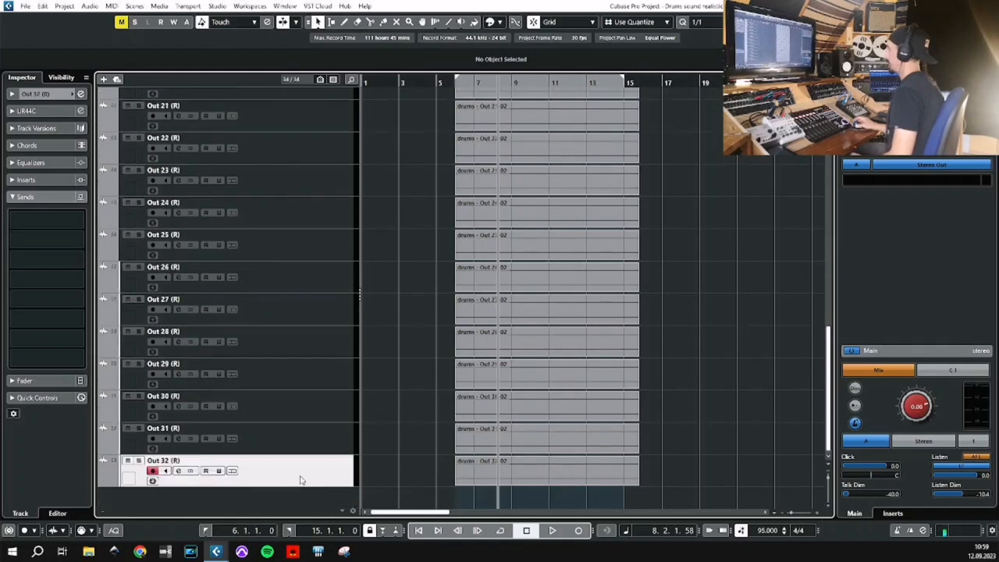
pyautogui.scroll(15, 285, 352)
pyautogui.scroll(-8, 282, 320)
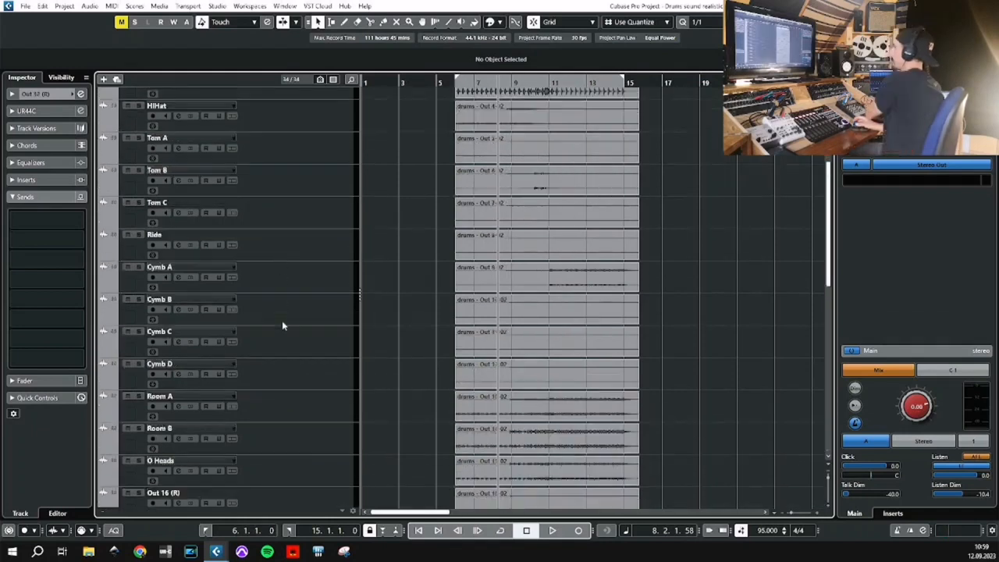
pyautogui.rightClick(284, 339)
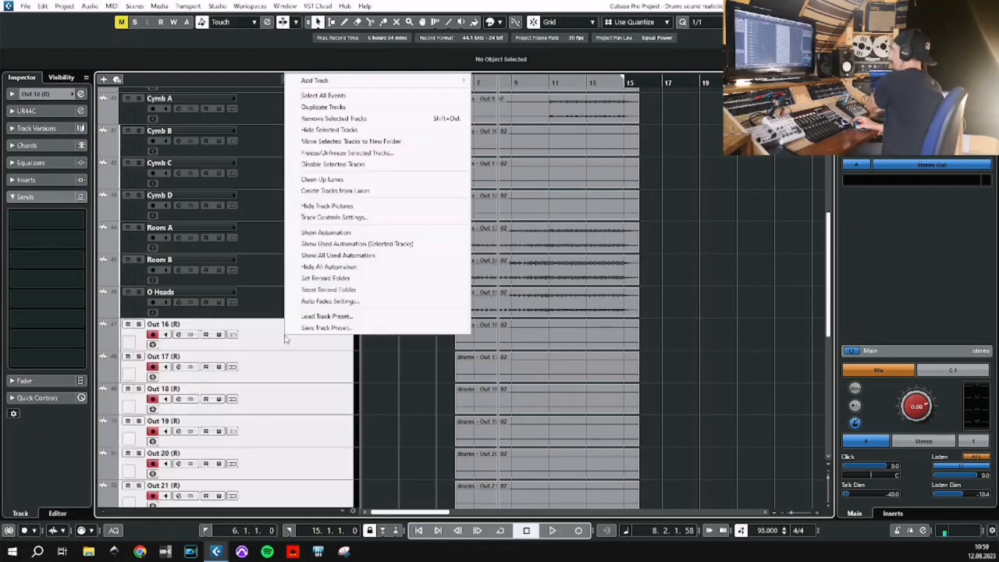
pyautogui.click(393, 119)
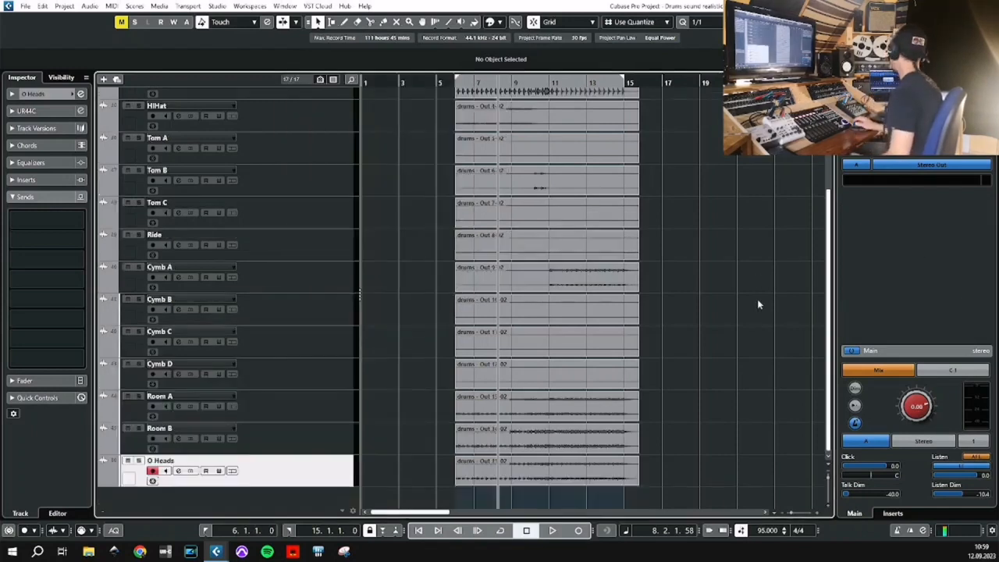
# Convert the stereo Kick track from multi-channel to mono, using Selected Tracks as the source and deleting the source track.
pyautogui.scroll(3, 336, 287)
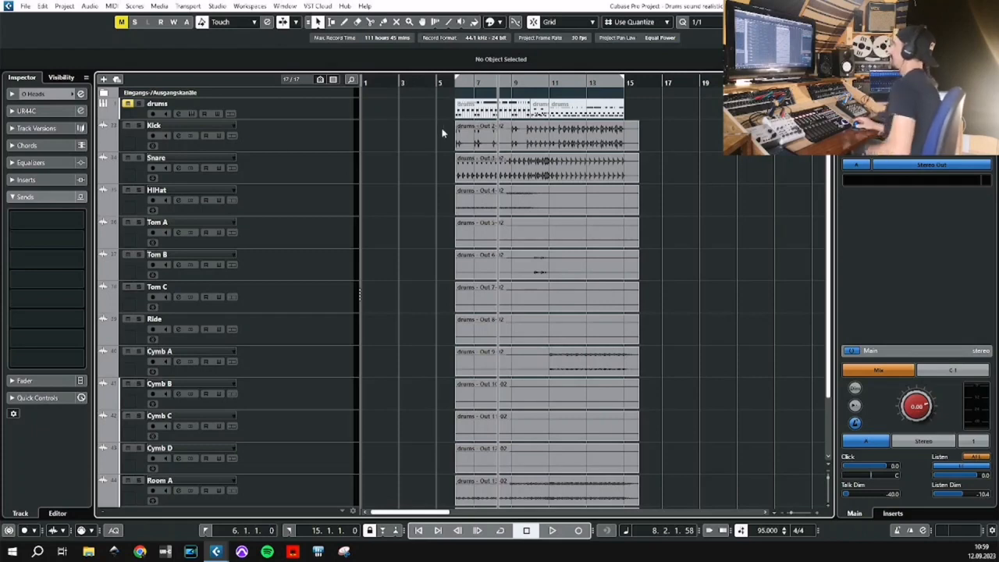
pyautogui.click(478, 134)
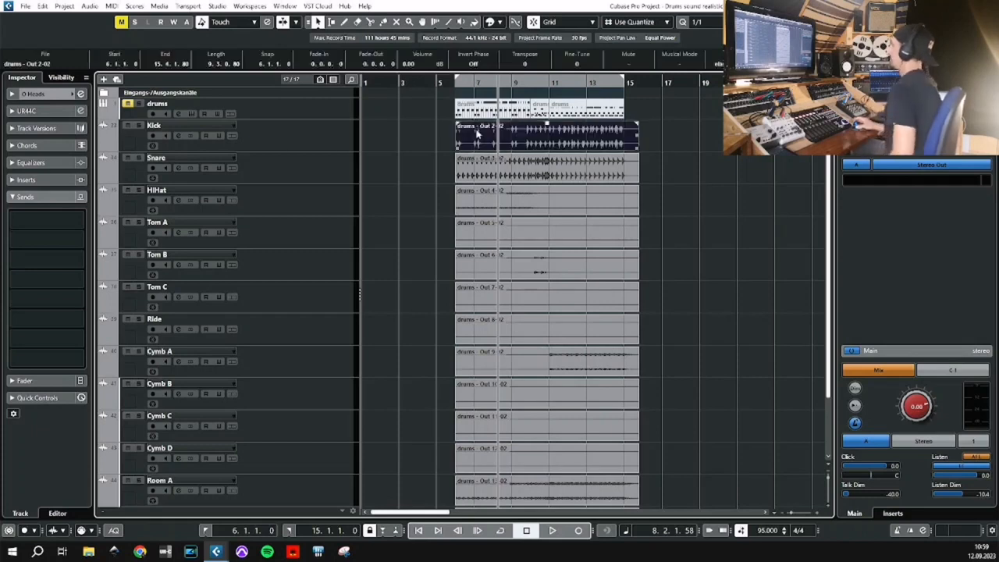
pyautogui.click(304, 141)
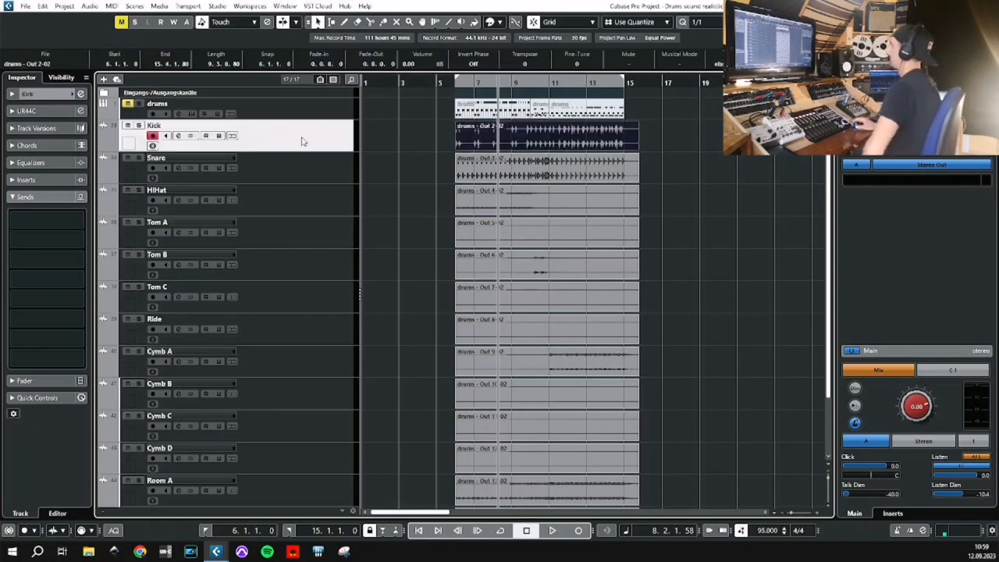
pyautogui.click(65, 7)
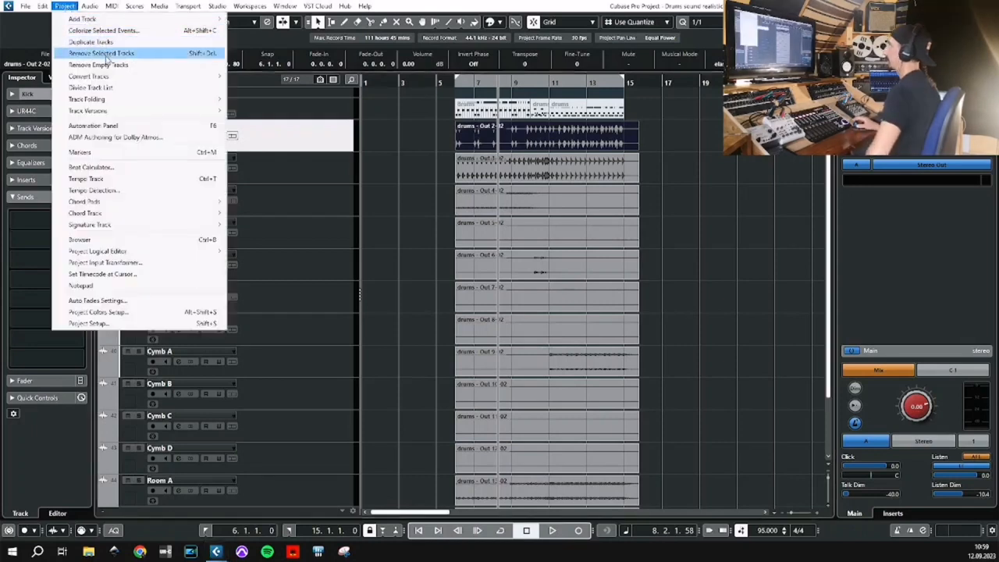
pyautogui.moveTo(180, 75)
pyautogui.click(250, 84)
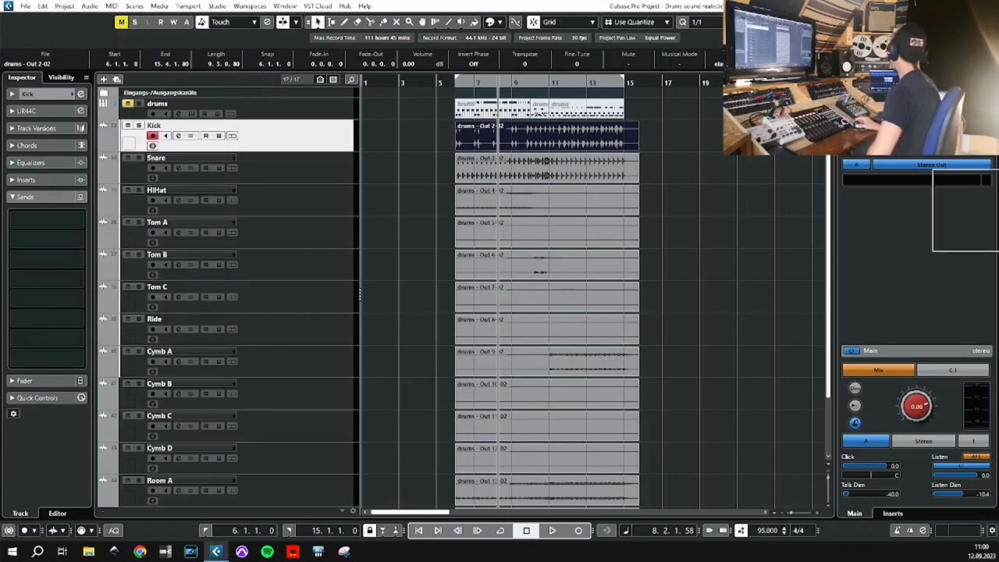
pyautogui.click(462, 193)
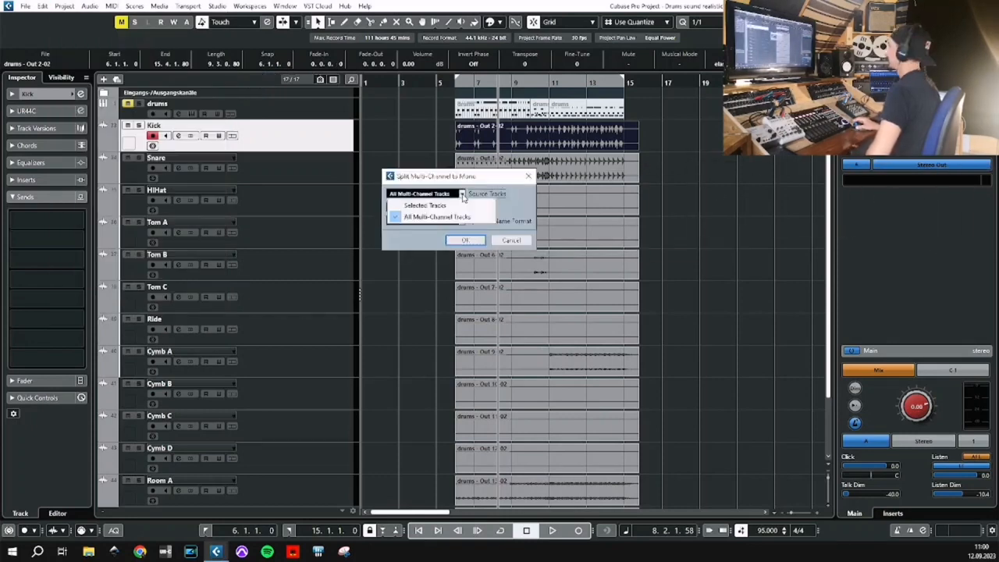
pyautogui.click(454, 207)
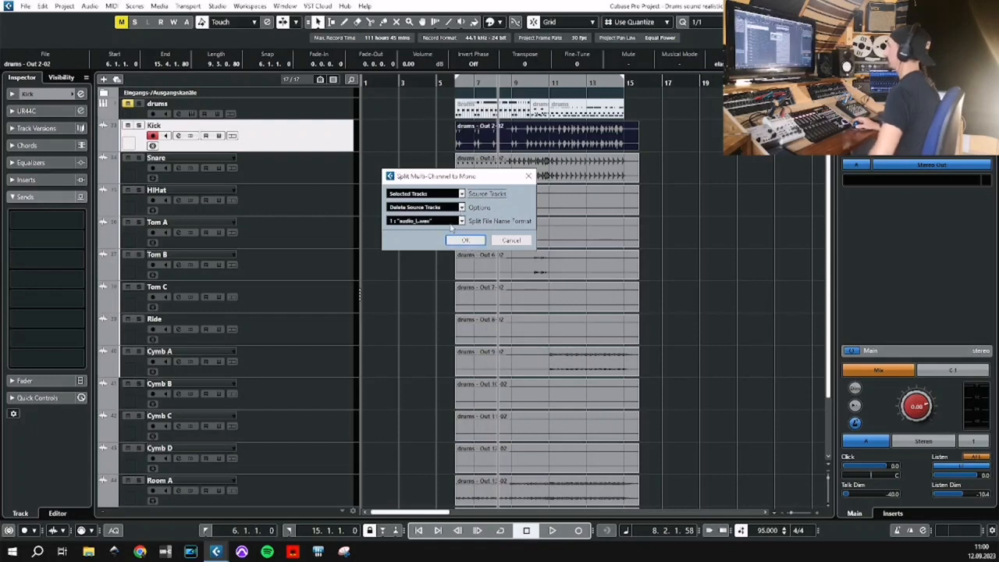
pyautogui.click(459, 240)
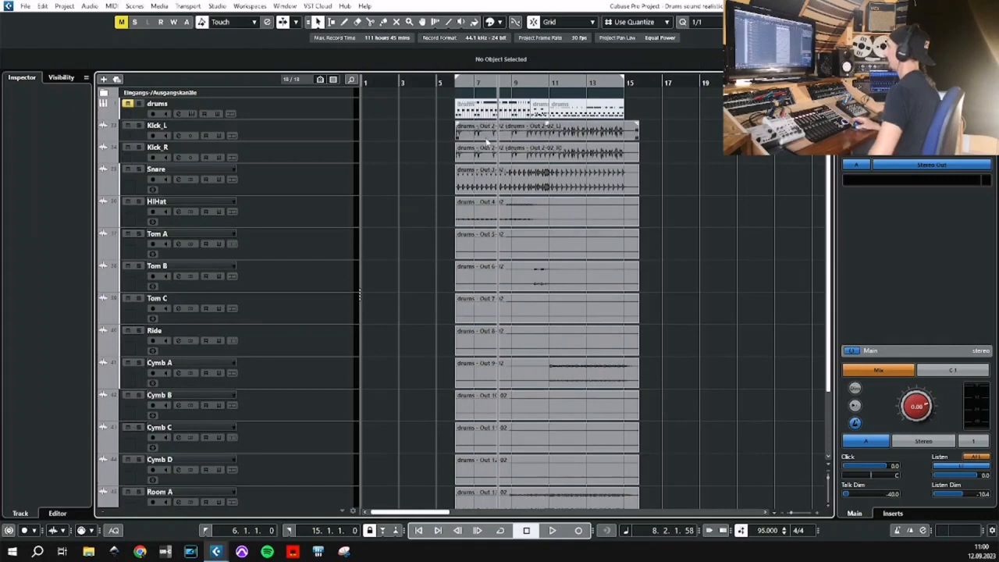
# Play from bar 6 and solo Kick_L and Kick_R one after the other to compare them.
pyautogui.press('space')
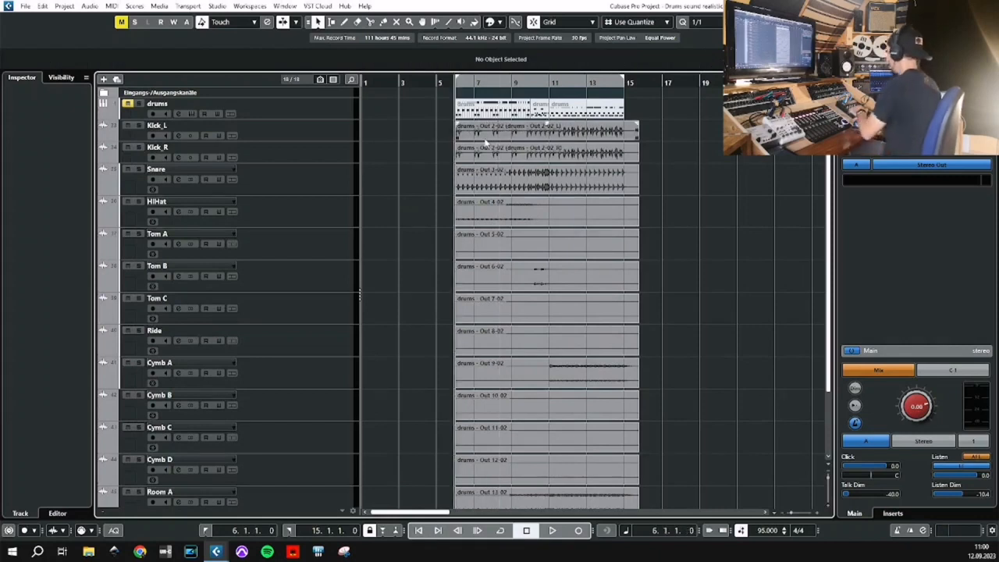
pyautogui.click(139, 125)
pyautogui.press('space')
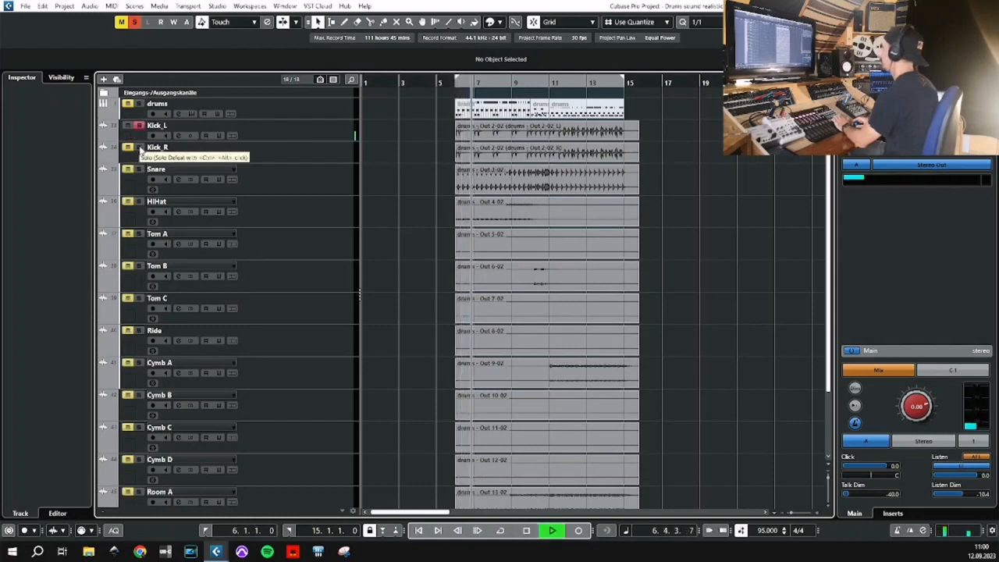
pyautogui.click(138, 147)
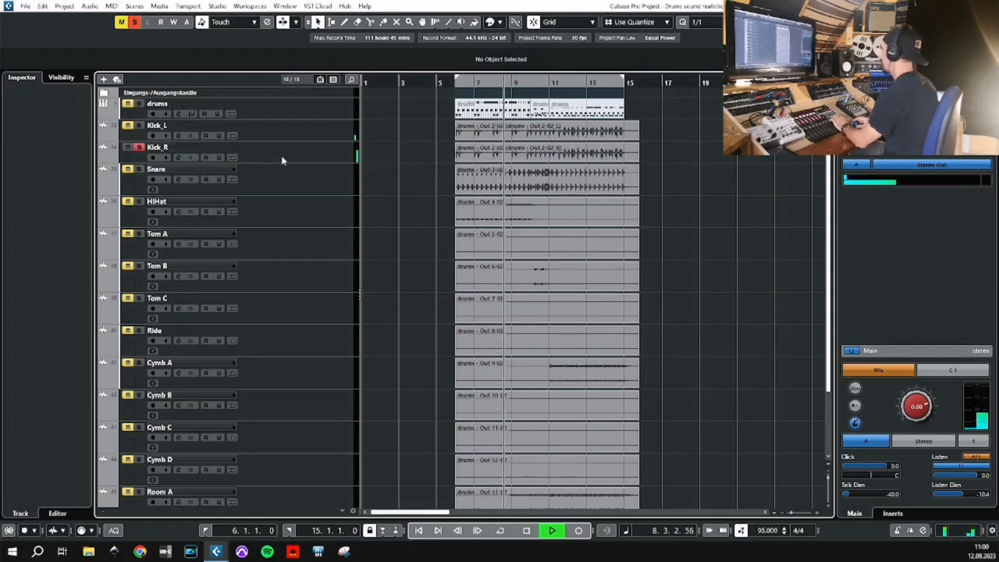
pyautogui.press('space')
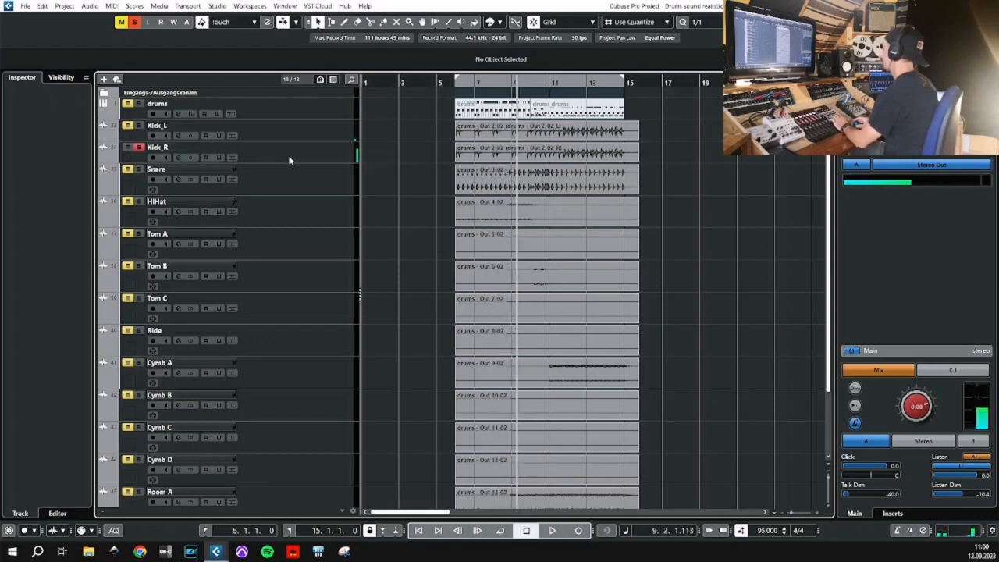
# Remove the redundant Kick_R track from the project.
pyautogui.click(288, 161)
pyautogui.rightClick(288, 160)
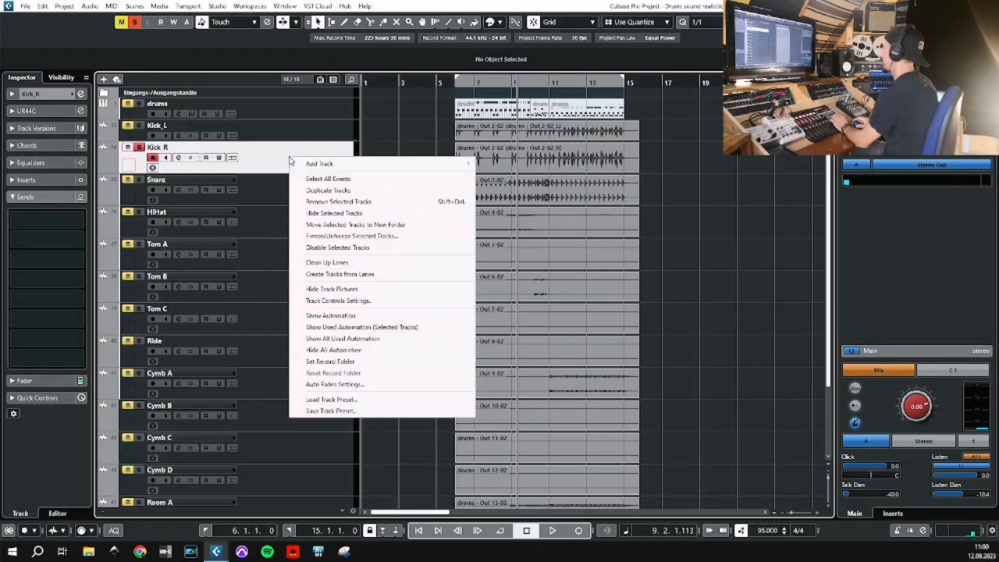
pyautogui.click(351, 204)
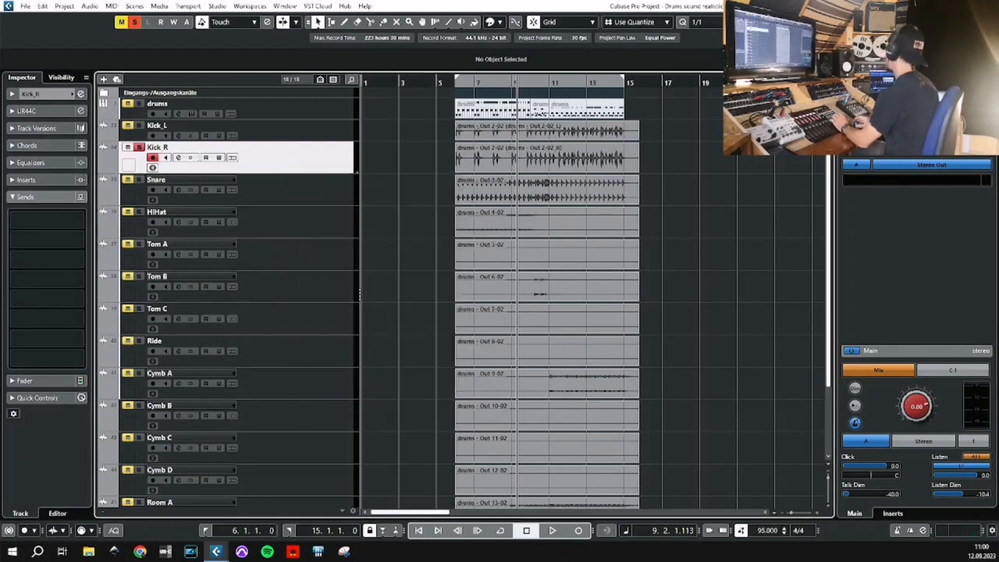
# Select the tracks from Snare to Cymb D and split them from multi-channel to mono, deleting the source tracks.
pyautogui.click(318, 176)
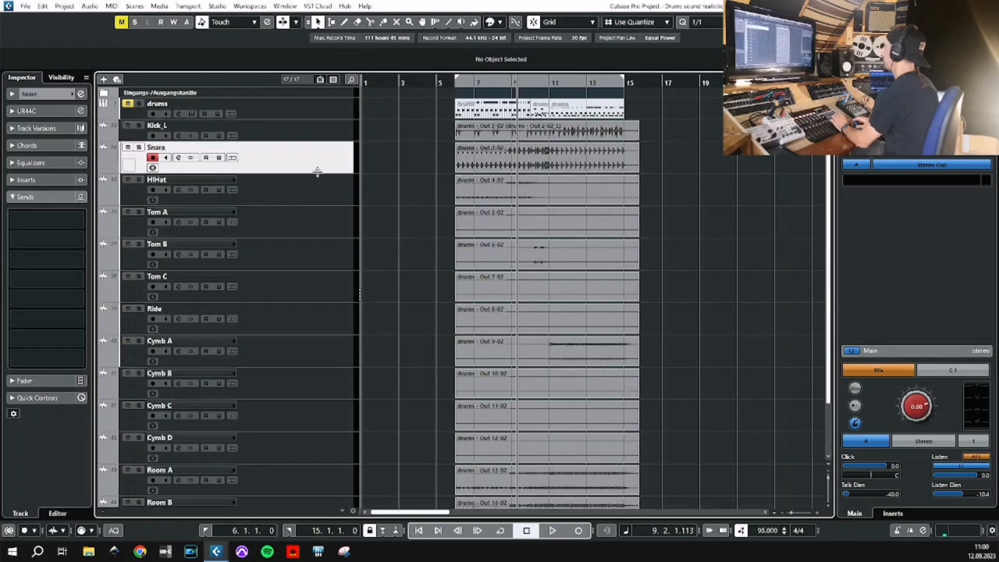
pyautogui.moveTo(309, 187); pyautogui.dragTo(321, 461)
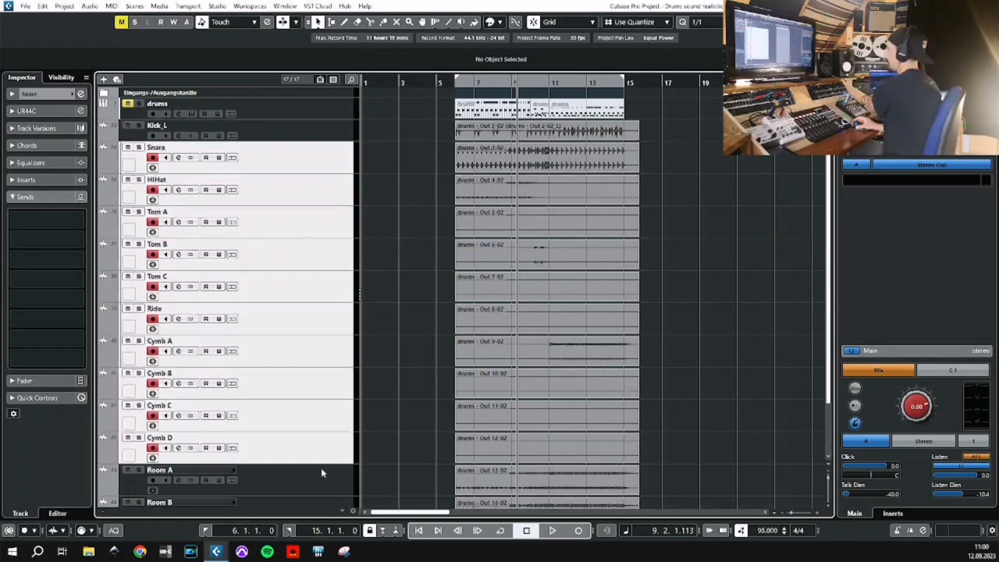
pyautogui.click(44, 7)
pyautogui.moveTo(109, 80)
pyautogui.click(239, 80)
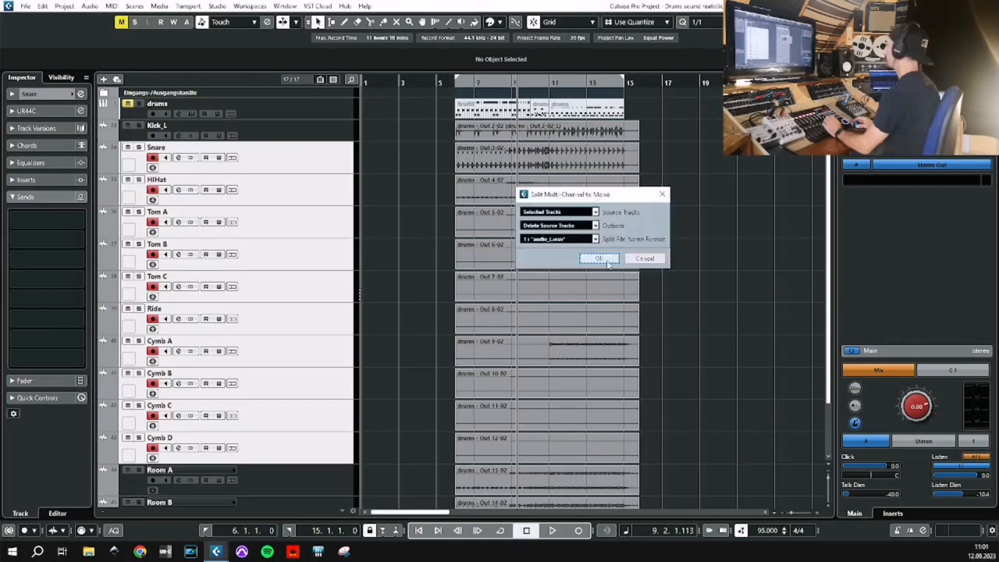
pyautogui.click(599, 258)
# Select all the right-channel (_R) tracks from Snare_R to Cymb D_R and remove them from the project.
pyautogui.click(304, 179)
pyautogui.keyDown('ctrl'); pyautogui.click(303, 230); pyautogui.keyUp('ctrl')
pyautogui.keyDown('ctrl'); pyautogui.click(303, 284); pyautogui.keyUp('ctrl')
pyautogui.keyDown('ctrl'); pyautogui.click(302, 341); pyautogui.keyUp('ctrl')
pyautogui.keyDown('ctrl'); pyautogui.click(300, 392); pyautogui.keyUp('ctrl')
pyautogui.keyDown('ctrl'); pyautogui.click(296, 447); pyautogui.keyUp('ctrl')
pyautogui.rightClick(302, 373)
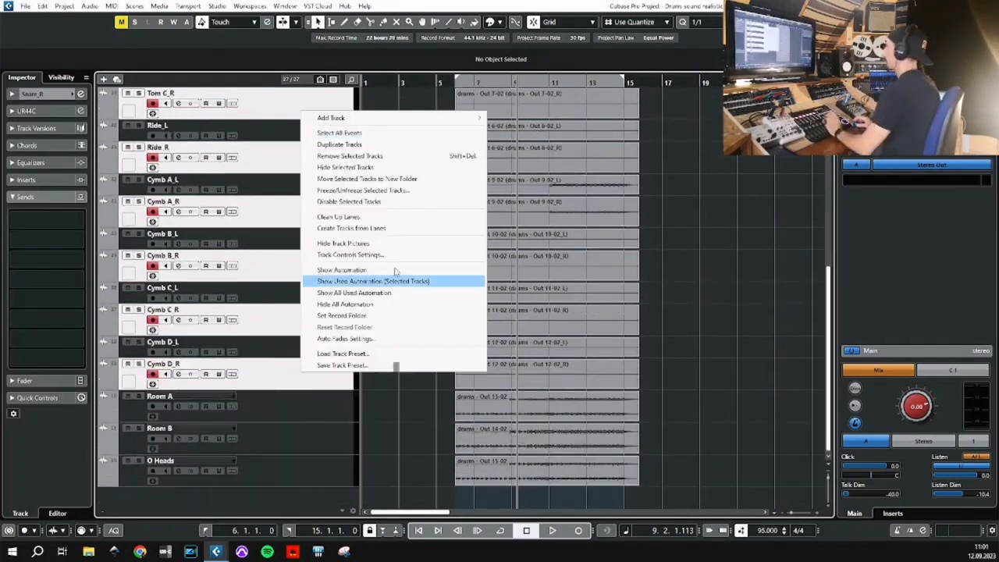
pyautogui.click(368, 157)
# Play the drums from bar 6 and solo Kick_L and Snare_L to hear them together.
pyautogui.press('space')
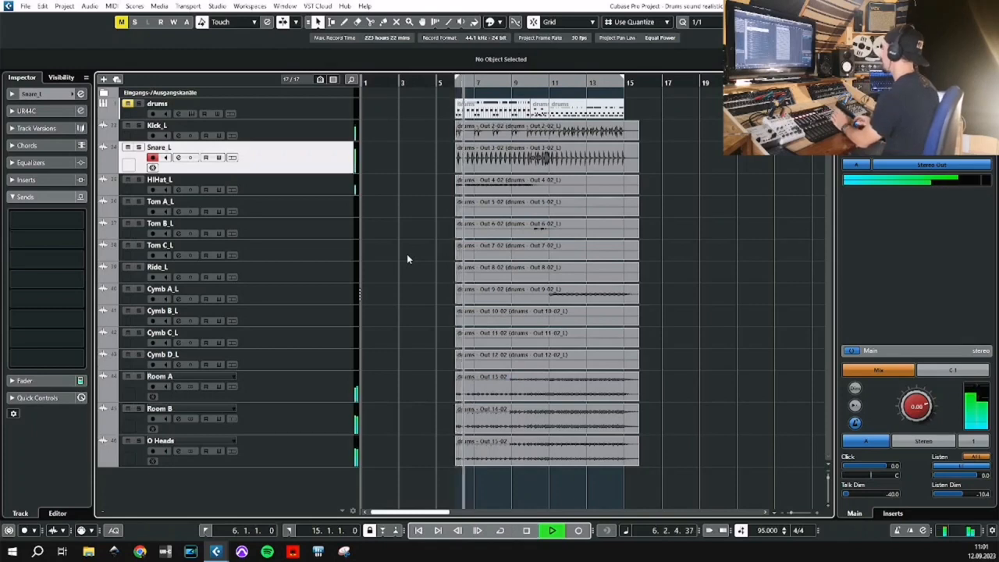
pyautogui.click(139, 125)
pyautogui.click(139, 148)
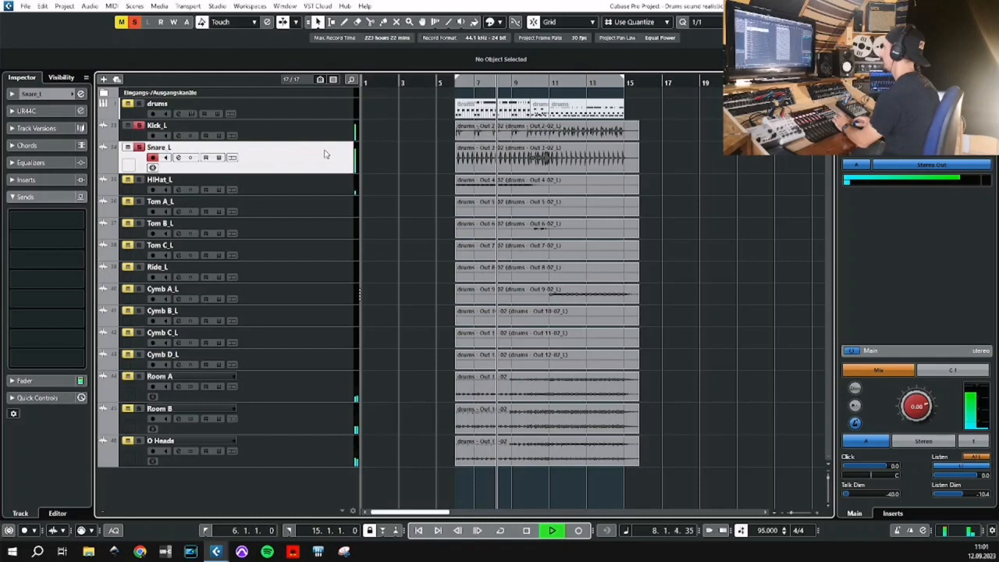
pyautogui.press('space')
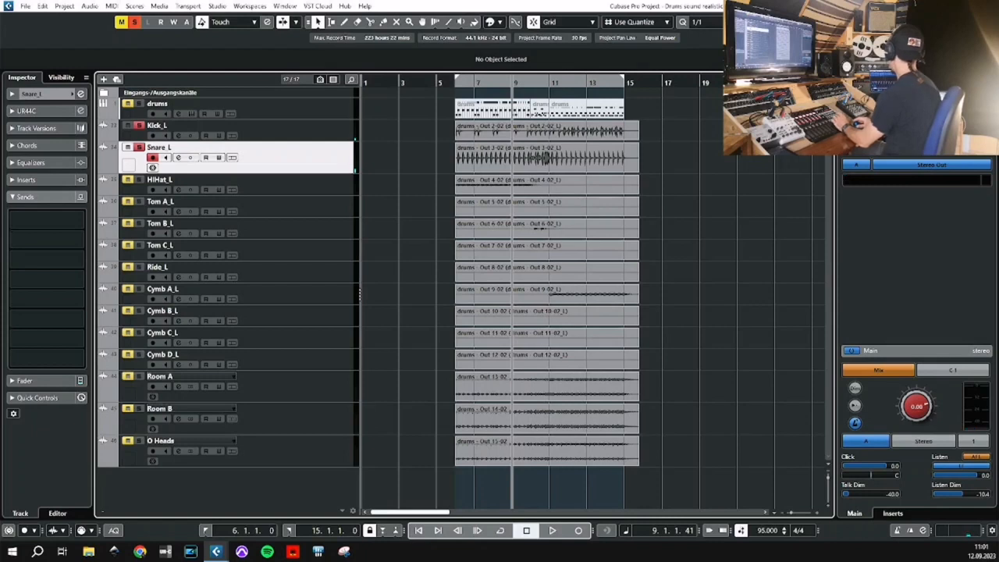
# In the MixConsole, select the channels from Snare_L to Cymb D_L and pan them all to centre.
pyautogui.hotkey('ctrl', 'alt', 'b')
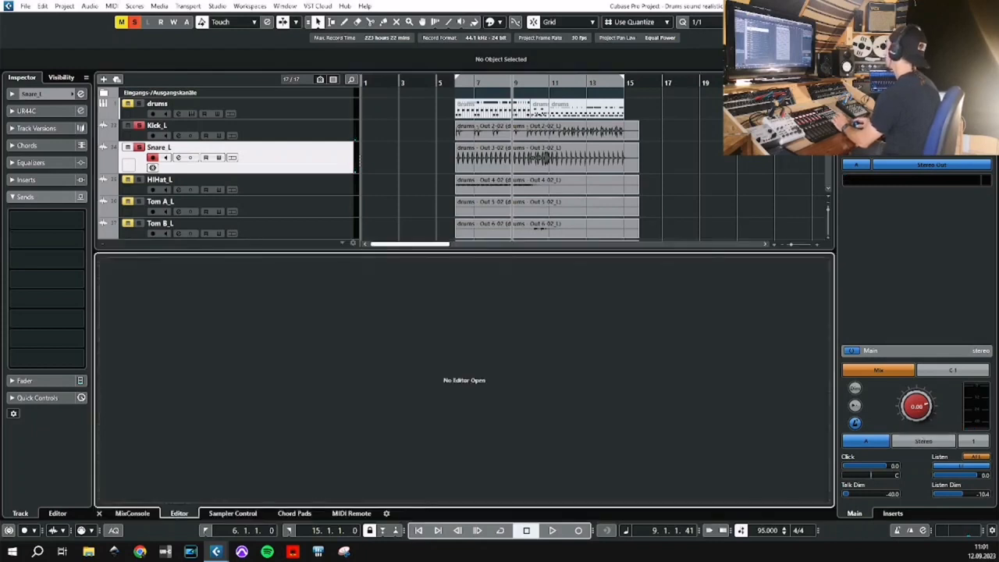
pyautogui.click(127, 513)
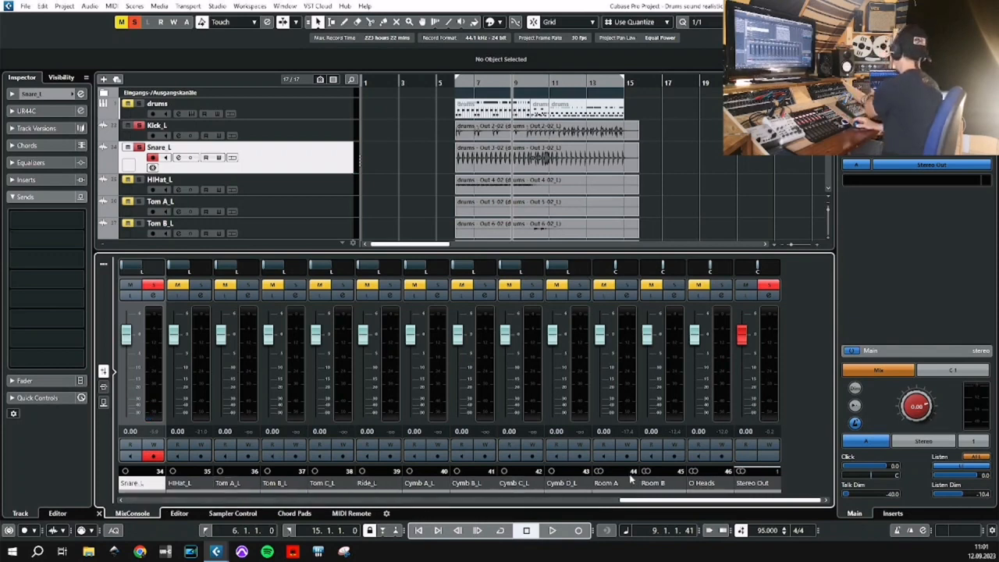
pyautogui.keyDown('shift'); pyautogui.click(570, 484); pyautogui.keyUp('shift')
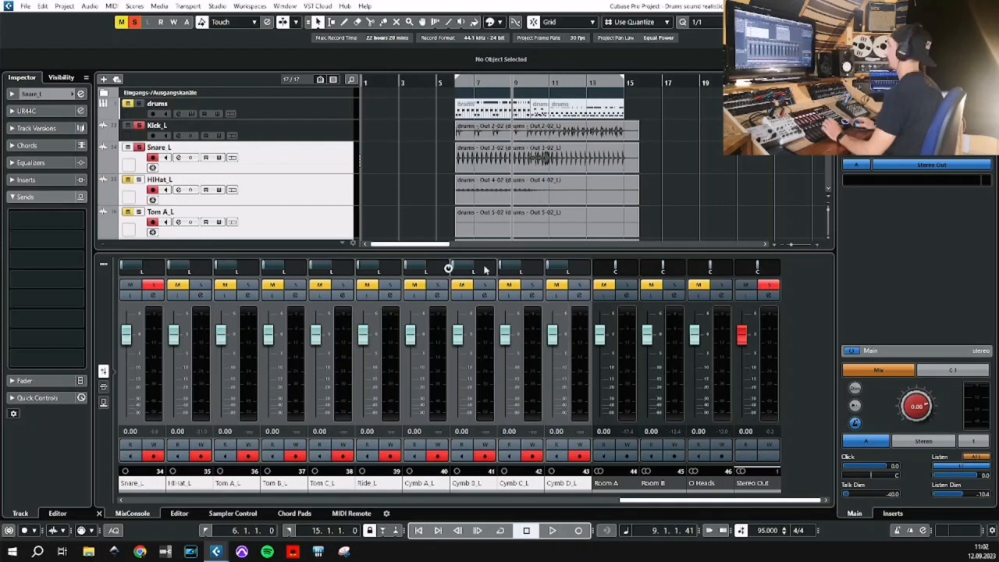
pyautogui.moveTo(471, 271); pyautogui.dragTo(491, 271)
pyautogui.click(669, 204)
# Pan the Kick_L channel to centre during playback, close the mixer, stop playback and clear all solos.
pyautogui.press('space')
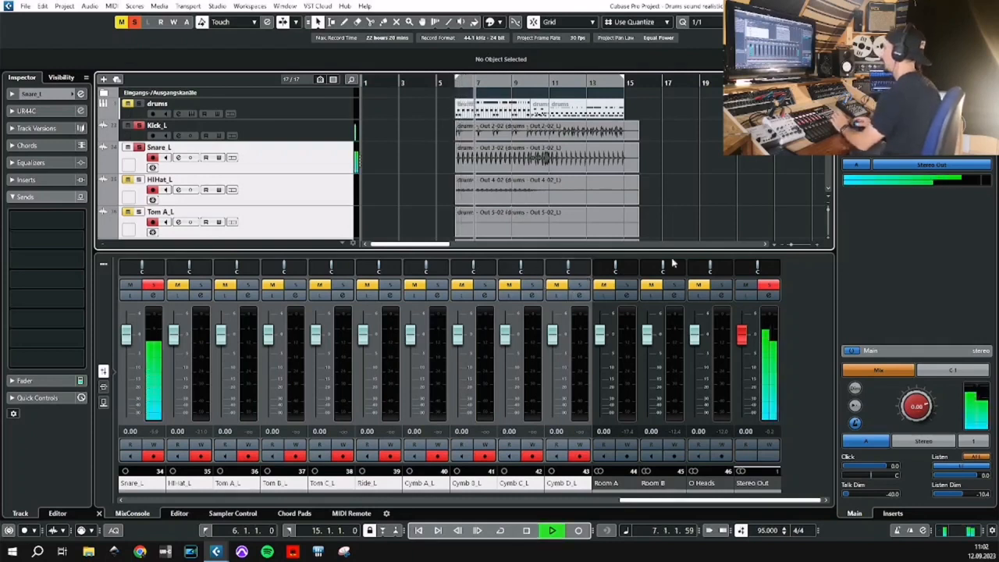
pyautogui.click(644, 502)
pyautogui.moveTo(644, 504); pyautogui.dragTo(570, 503)
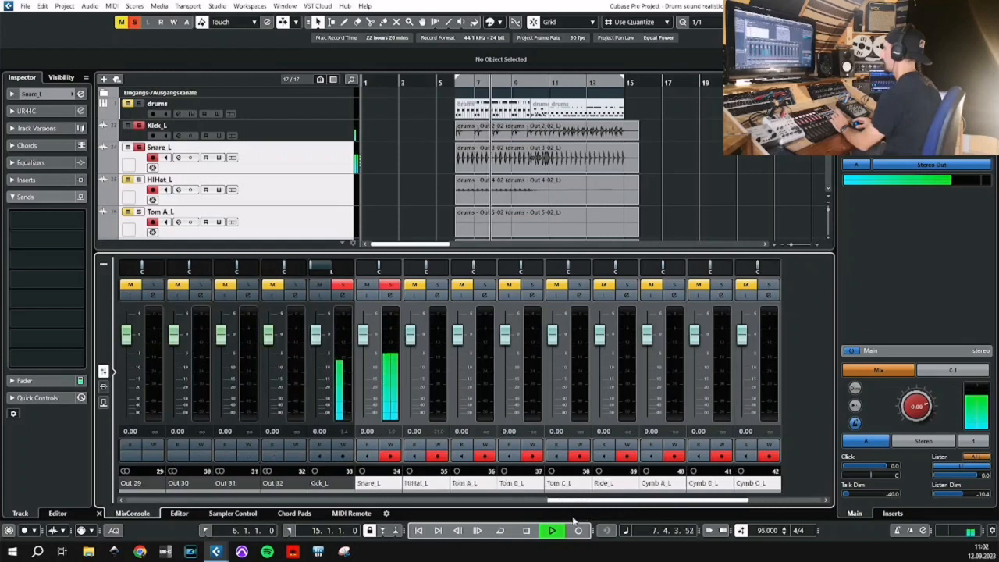
pyautogui.moveTo(326, 269); pyautogui.dragTo(344, 275)
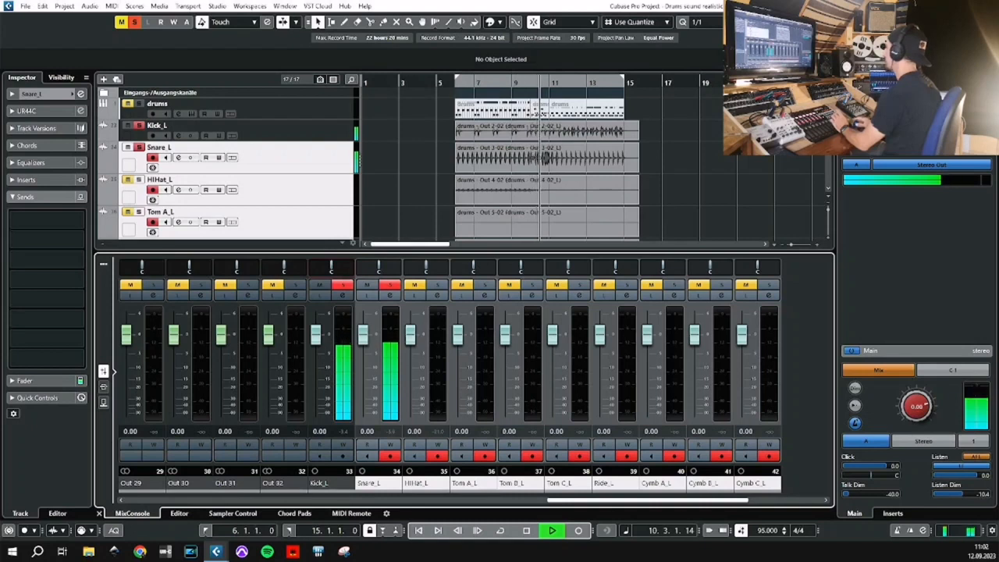
pyautogui.click(968, 21)
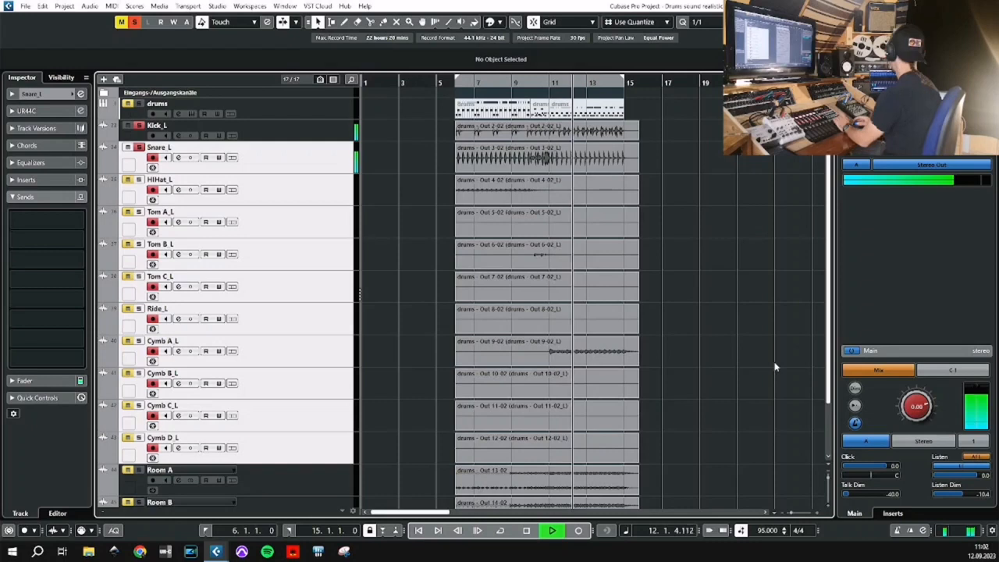
pyautogui.press('space')
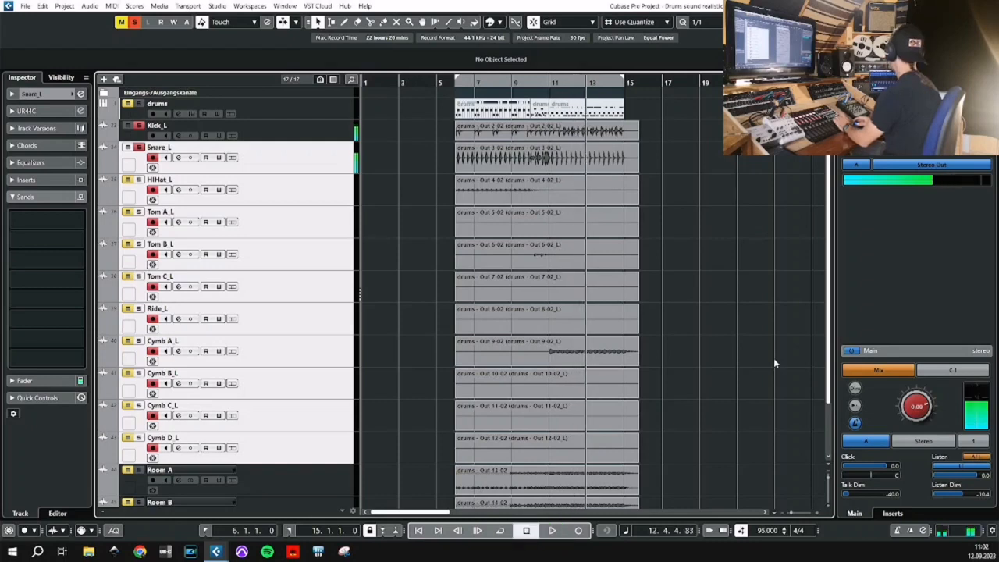
pyautogui.click(133, 22)
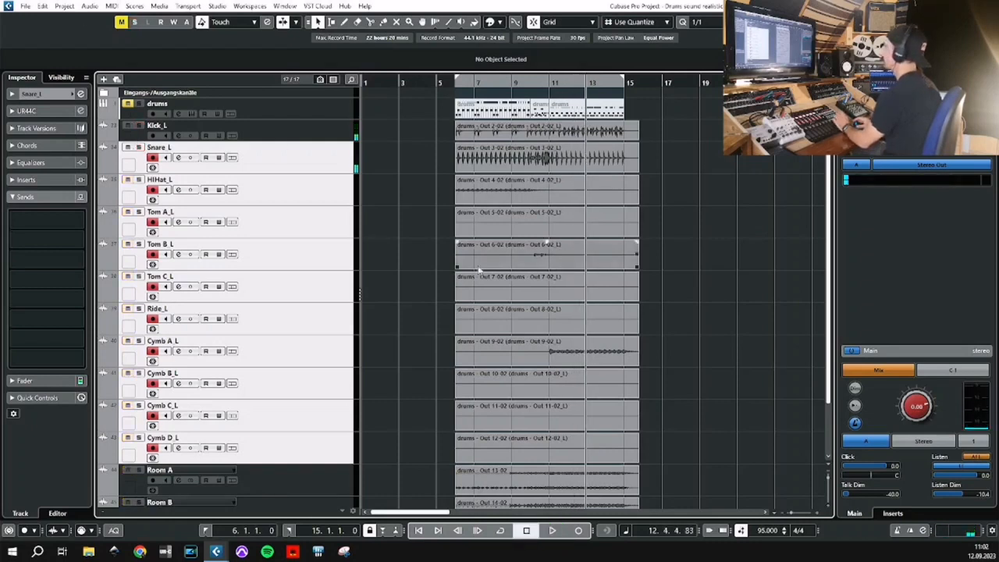
# Play the drums and solo Room A, Room B and O Heads to hear the ambience, then clear the solos and stop.
pyautogui.scroll(-3, 723, 209)
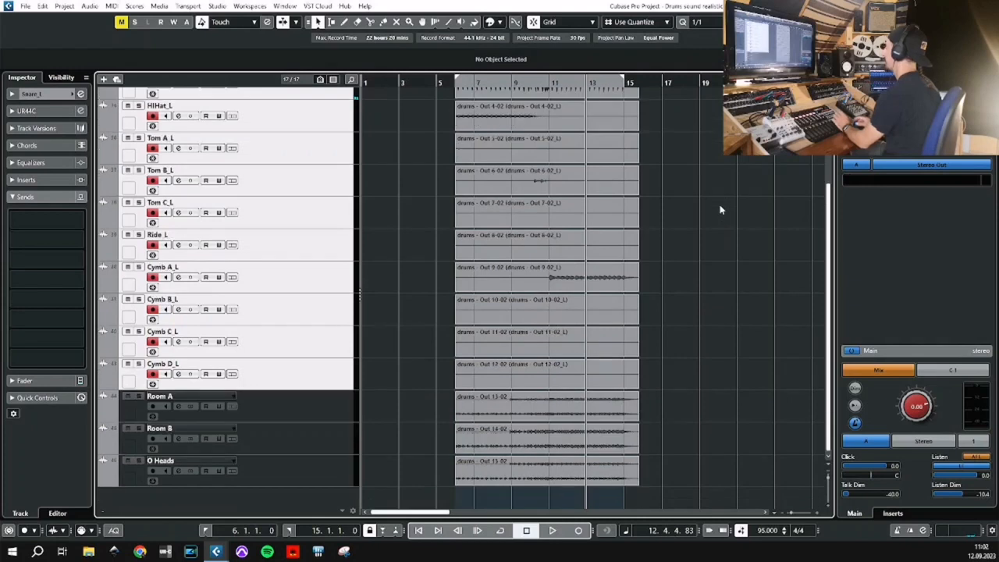
pyautogui.scroll(3, 719, 211)
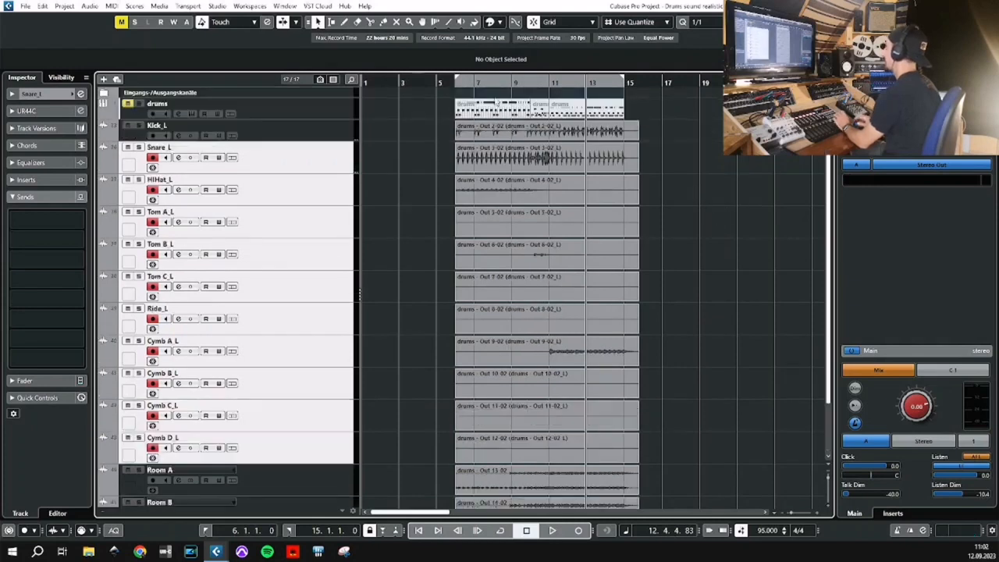
pyautogui.scroll(-3, 718, 148)
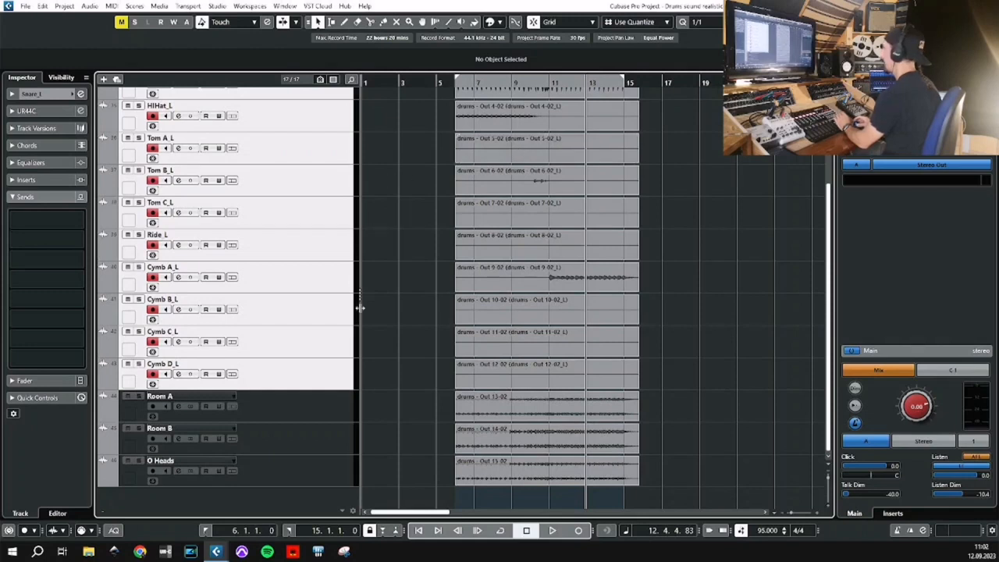
pyautogui.click(335, 412)
pyautogui.press('space')
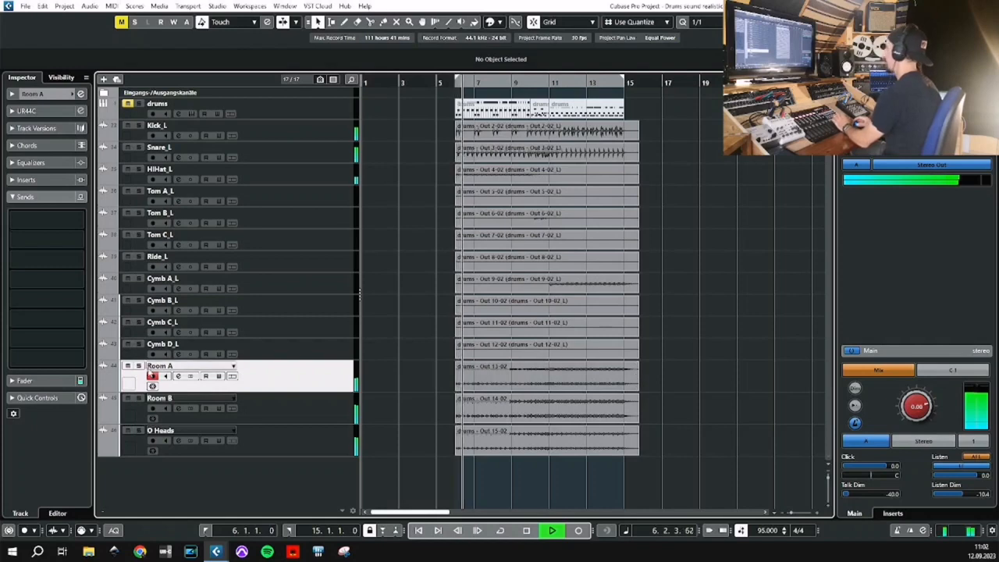
pyautogui.click(139, 367)
pyautogui.click(139, 399)
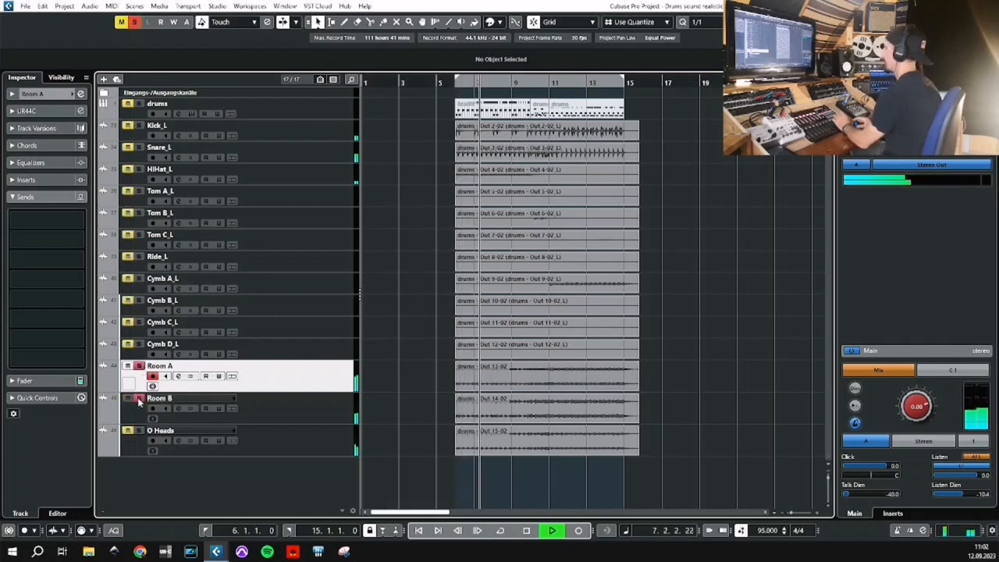
pyautogui.click(138, 432)
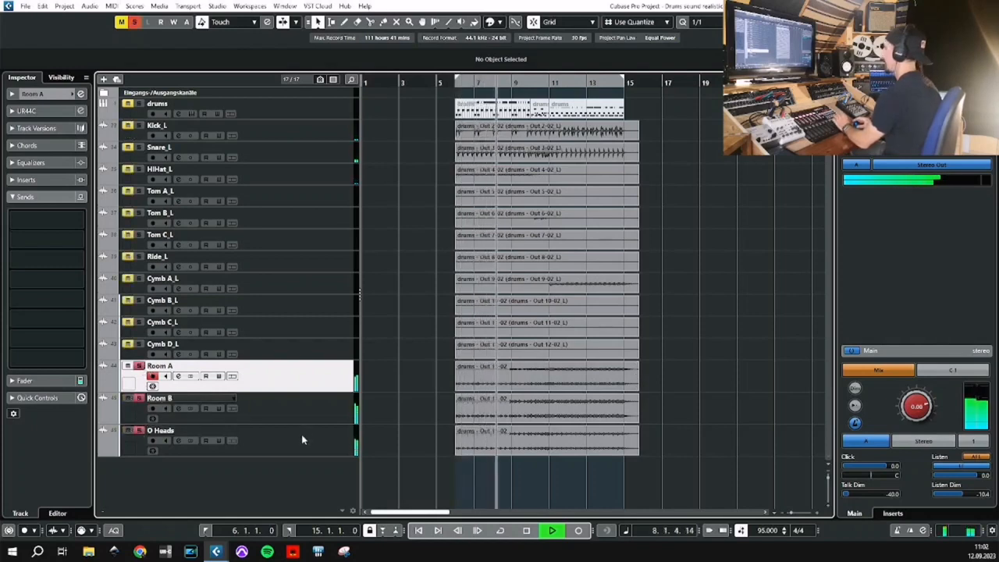
pyautogui.click(134, 21)
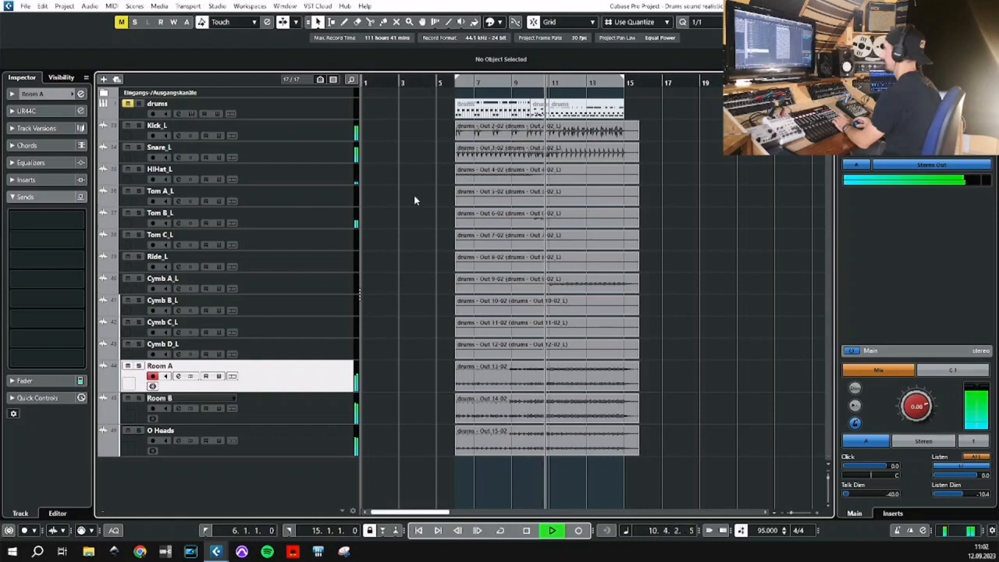
pyautogui.press('space')
# Select the tracks from Kick_L to O Heads and route them to a new stereo group channel named Drum Mix.
pyautogui.click(306, 133)
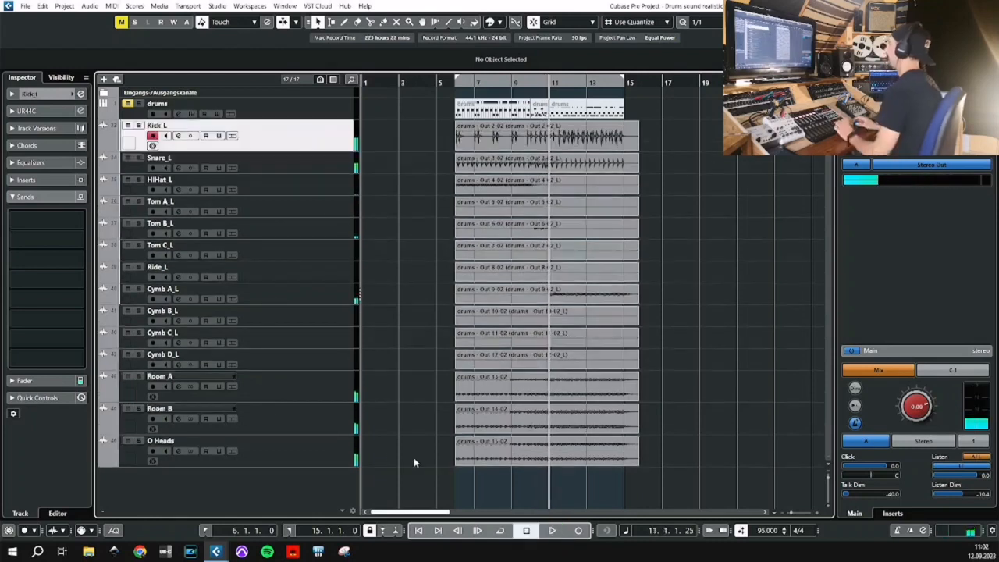
pyautogui.keyDown('shift'); pyautogui.click(308, 456); pyautogui.keyUp('shift')
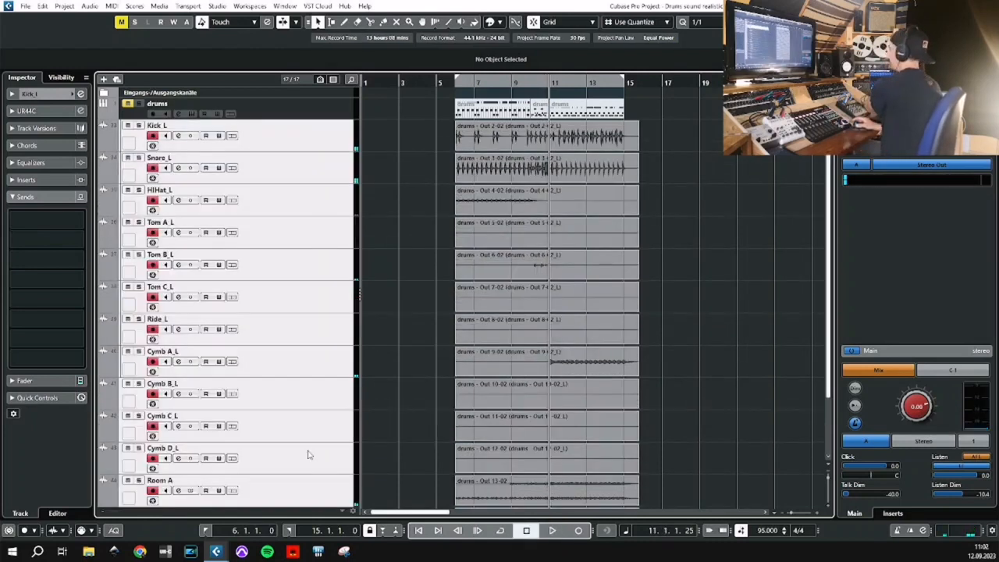
pyautogui.scroll(-3, 305, 441)
pyautogui.rightClick(283, 387)
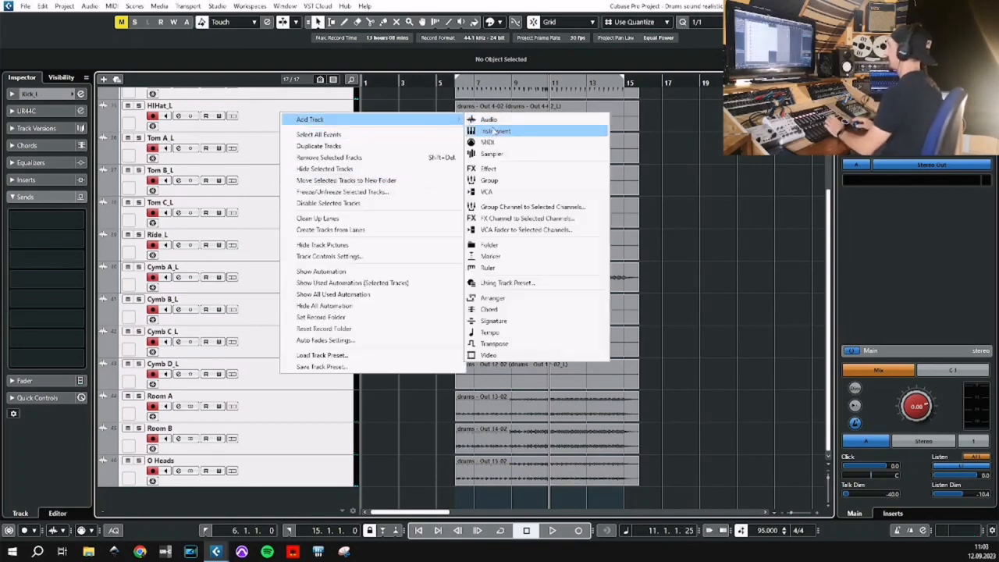
pyautogui.click(537, 207)
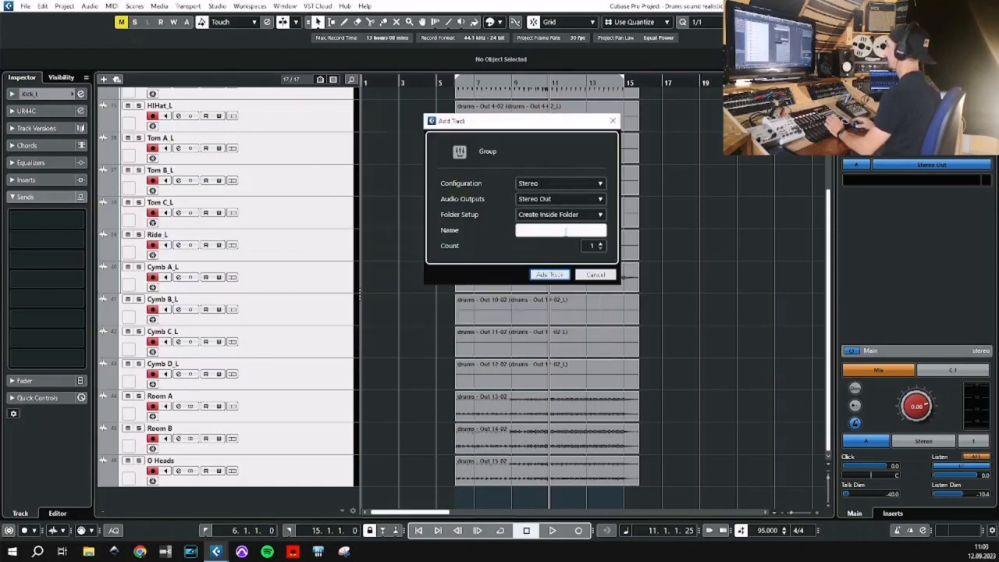
pyautogui.write('Dr')
pyautogui.write('M')
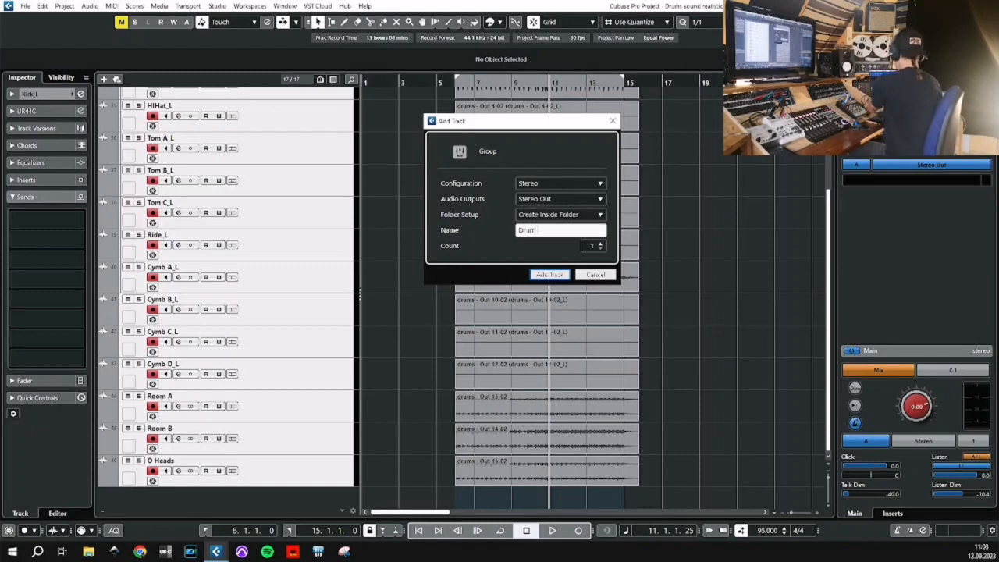
pyautogui.write('ix')
pyautogui.press('Return')
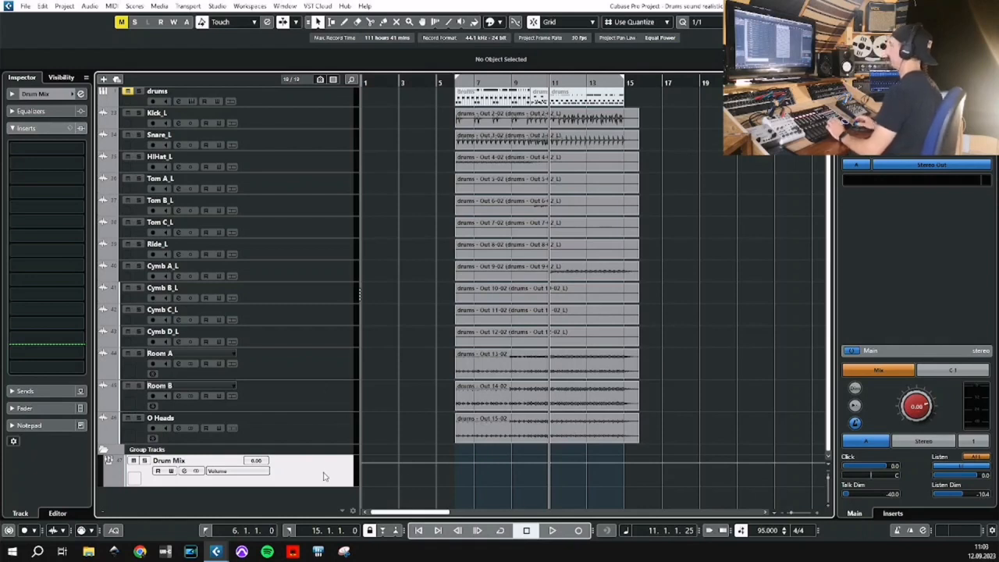
# Play the drums from bar 6 to check the signal reaching the Drum Mix group, then stop.
pyautogui.scroll(1, 399, 395)
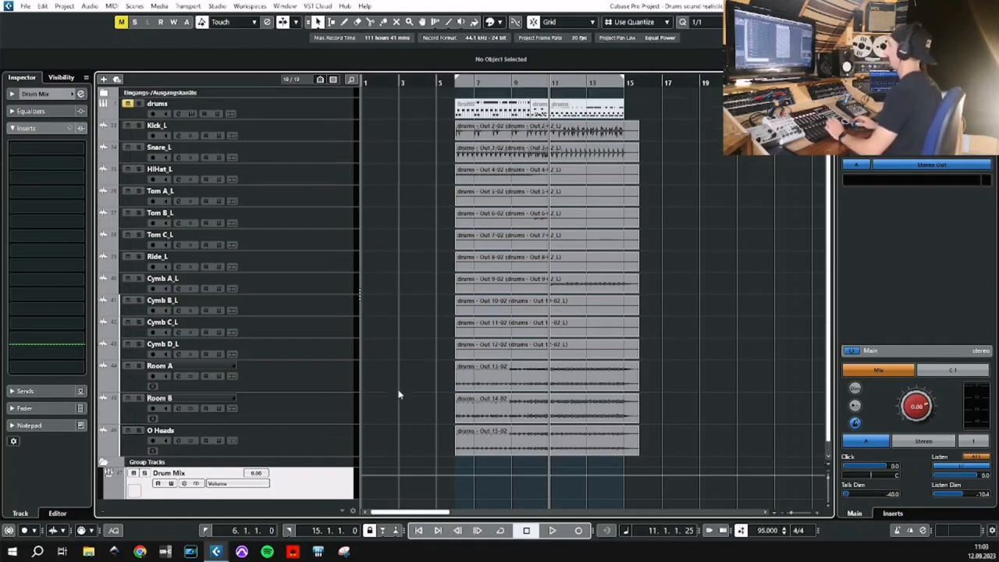
pyautogui.click(206, 530)
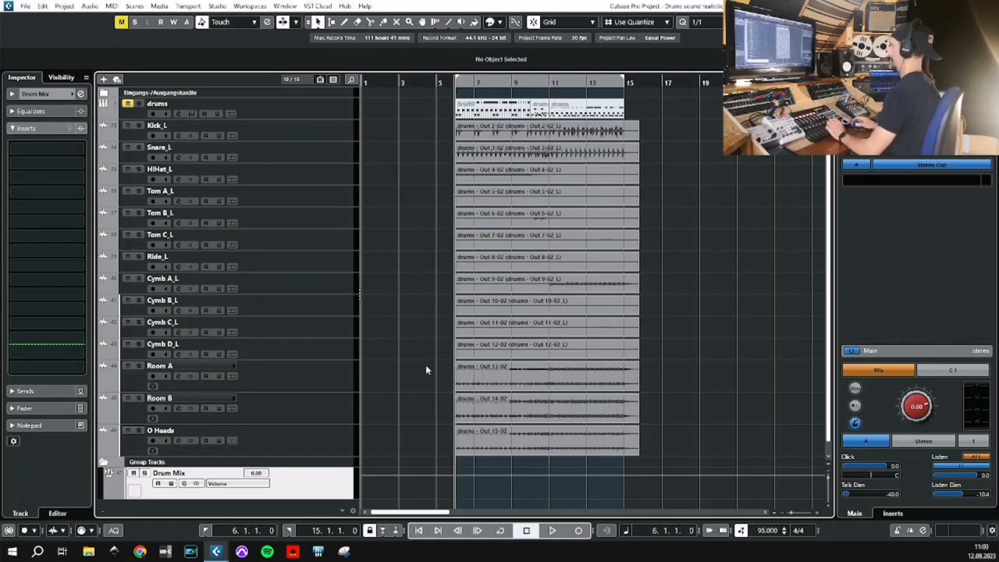
pyautogui.click(551, 531)
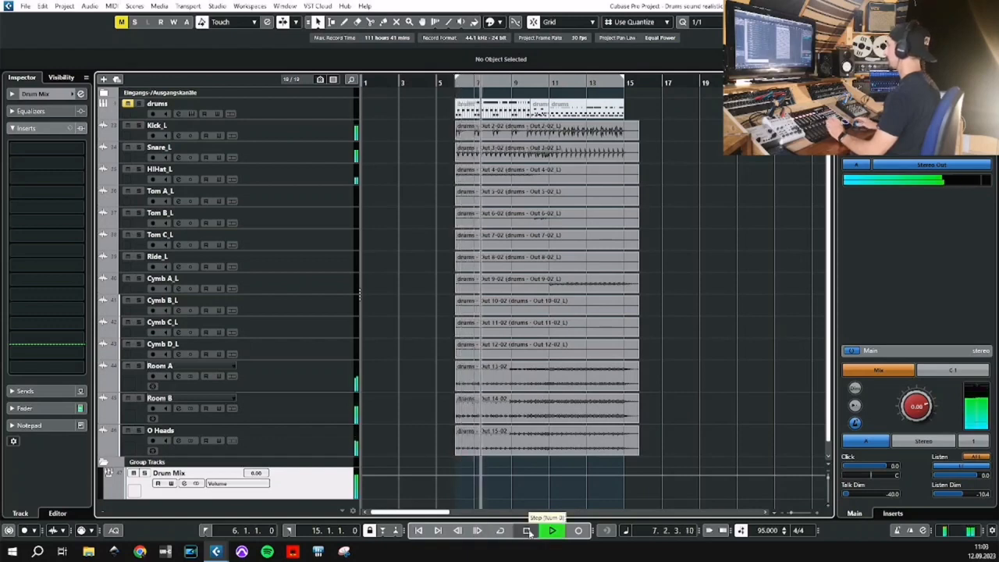
pyautogui.click(528, 531)
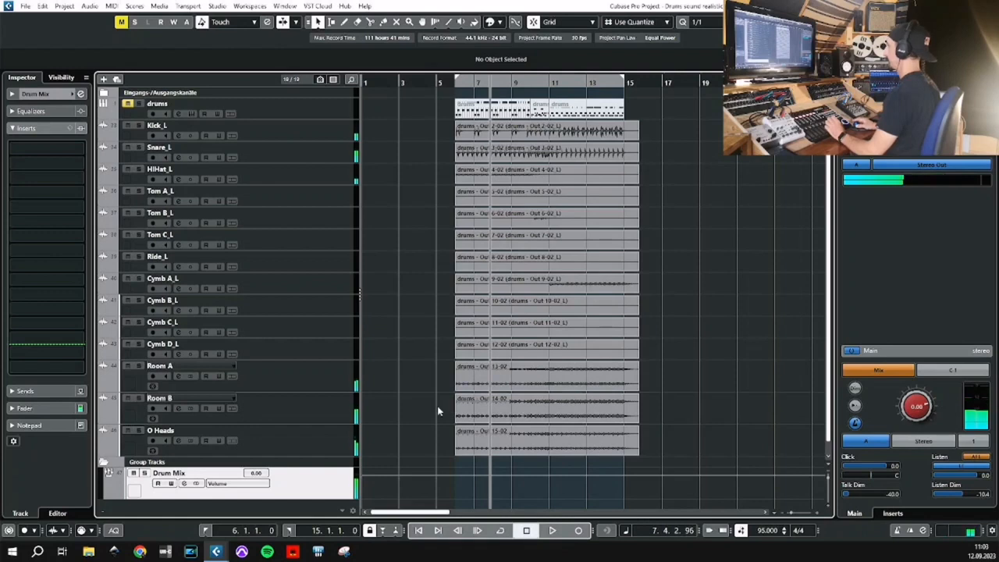
pyautogui.scroll(-1, 396, 409)
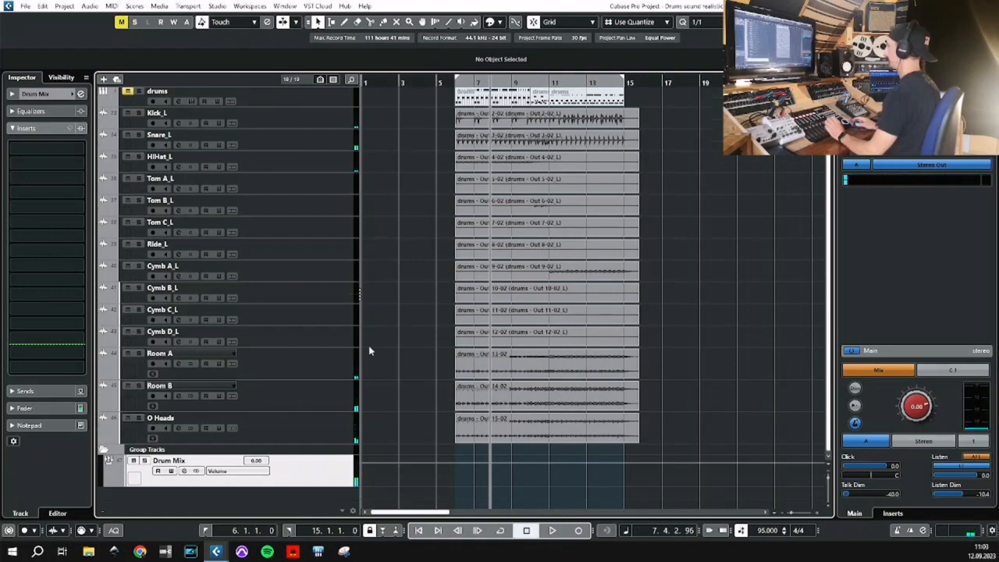
pyautogui.scroll(1, 370, 350)
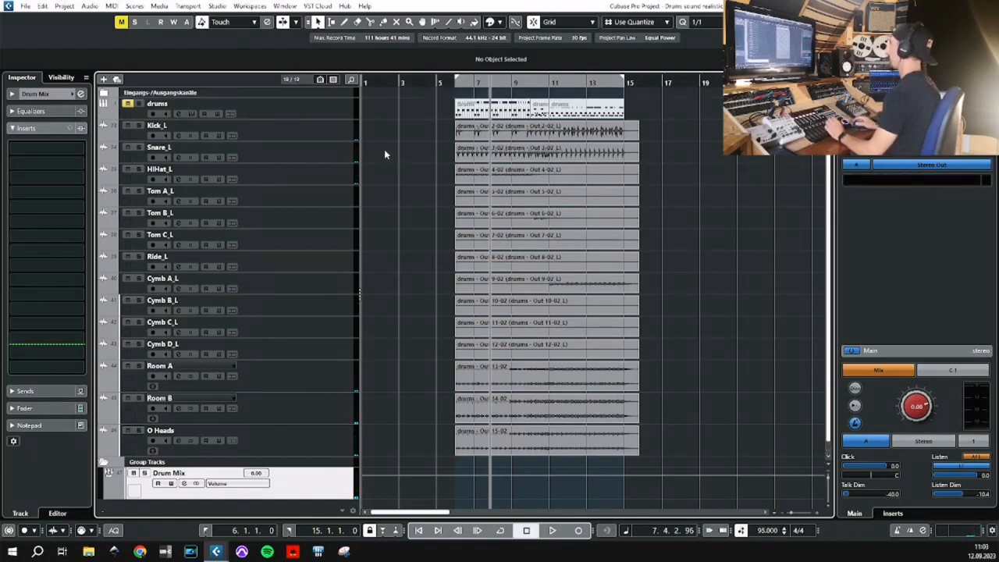
# Select the Kick_L, Snare_L, Tom A_L, Tom B_L and Tom C_L tracks and start adding an FX channel to them.
pyautogui.click(326, 130)
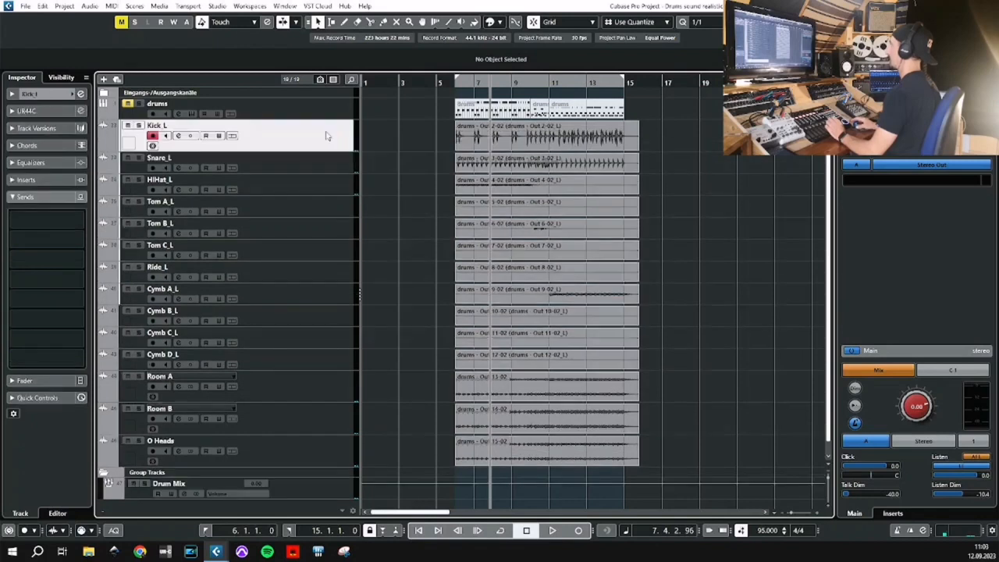
pyautogui.keyDown('shift'); pyautogui.click(323, 171); pyautogui.keyUp('shift')
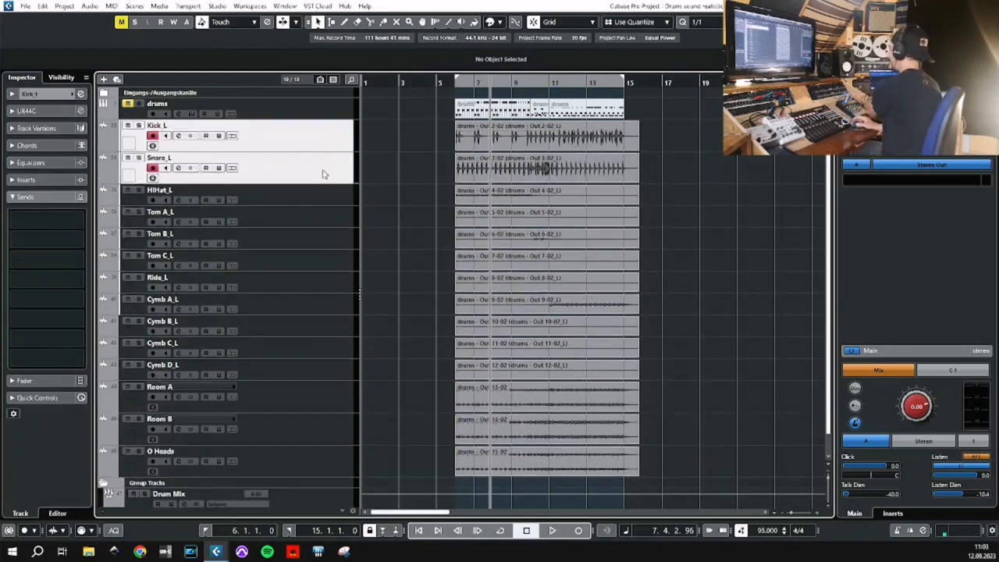
pyautogui.keyDown('ctrl'); pyautogui.click(326, 218); pyautogui.keyUp('ctrl')
pyautogui.keyDown('ctrl'); pyautogui.click(316, 247); pyautogui.keyUp('ctrl')
pyautogui.keyDown('ctrl'); pyautogui.click(309, 291); pyautogui.keyUp('ctrl')
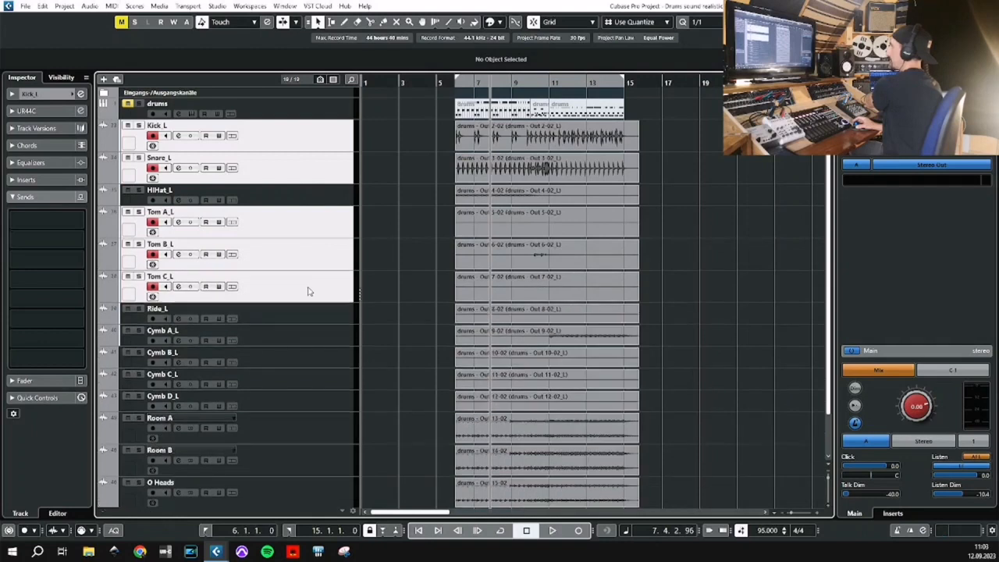
pyautogui.rightClick(308, 291)
pyautogui.moveTo(472, 32)
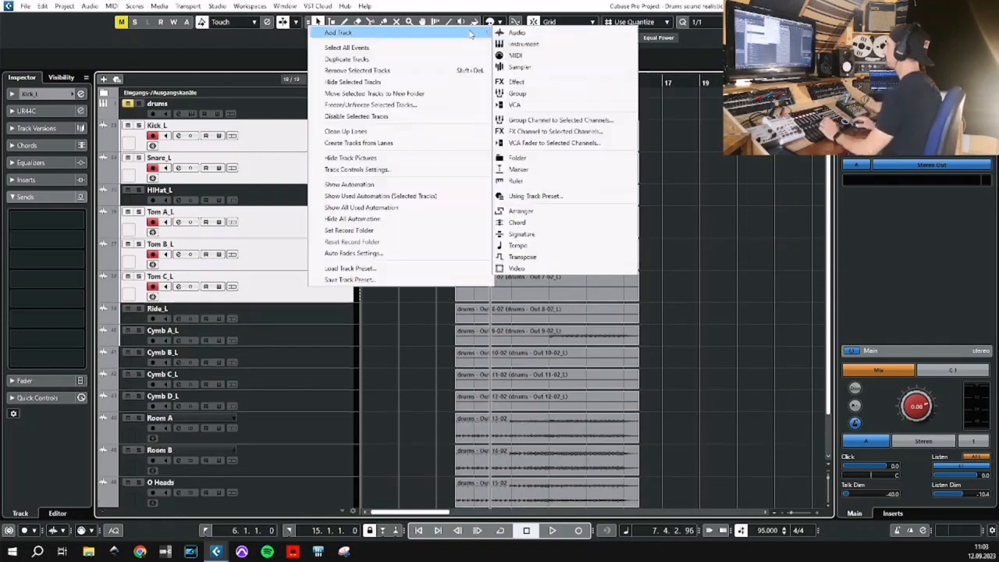
pyautogui.click(557, 134)
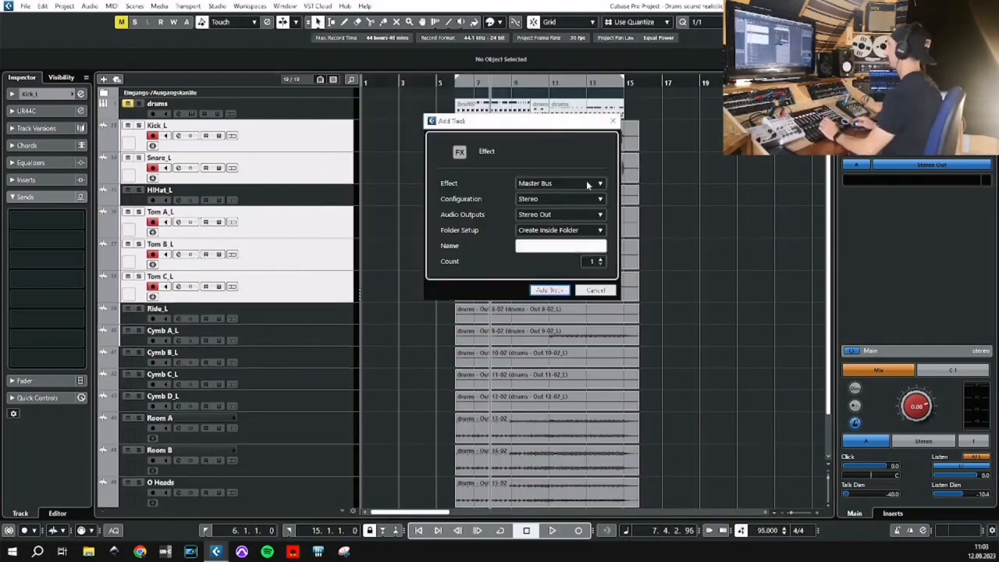
# Create the FX channel with the CLA-76 Stereo compressor as its effect and name it Drum Par Comp.
pyautogui.click(551, 186)
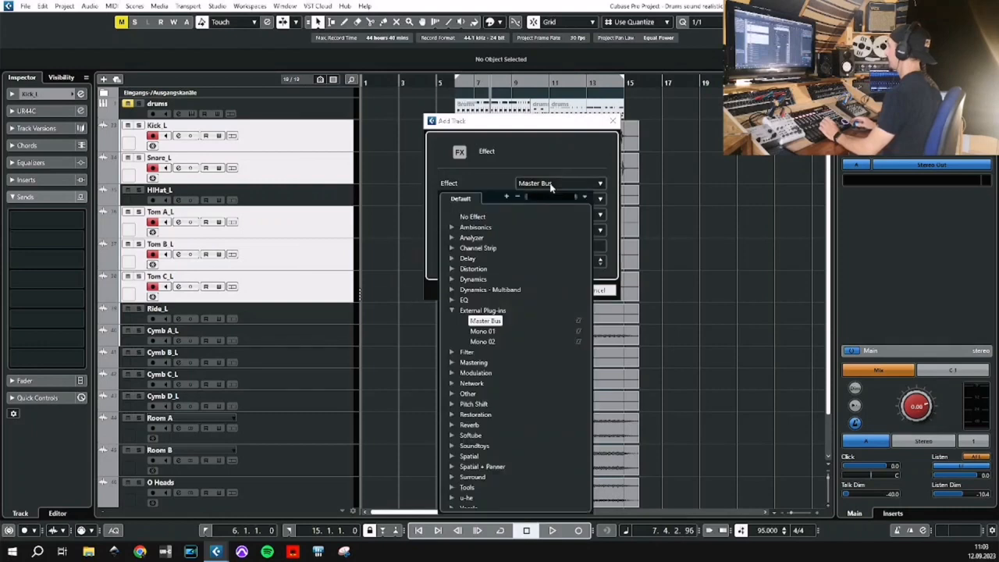
pyautogui.click(453, 311)
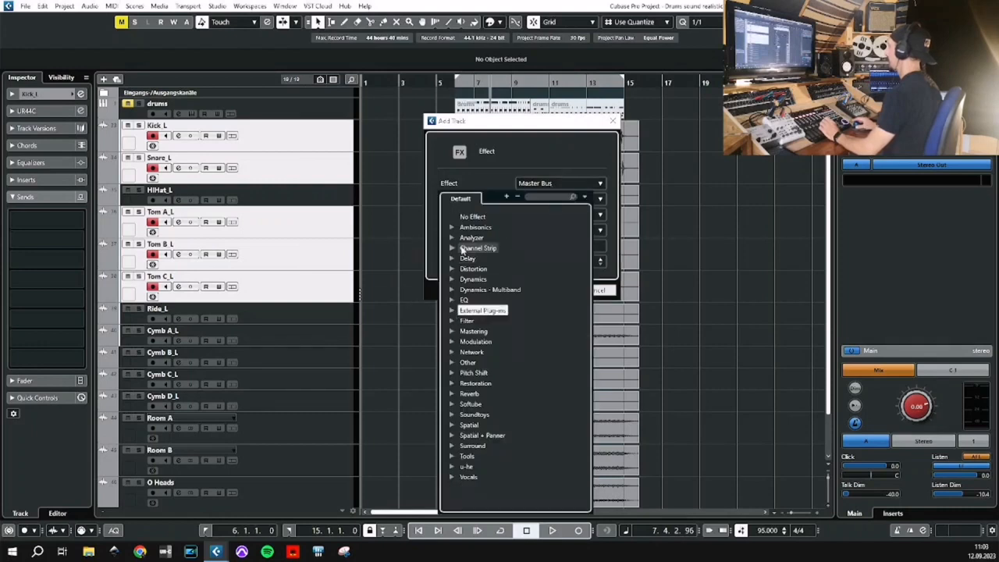
pyautogui.click(453, 280)
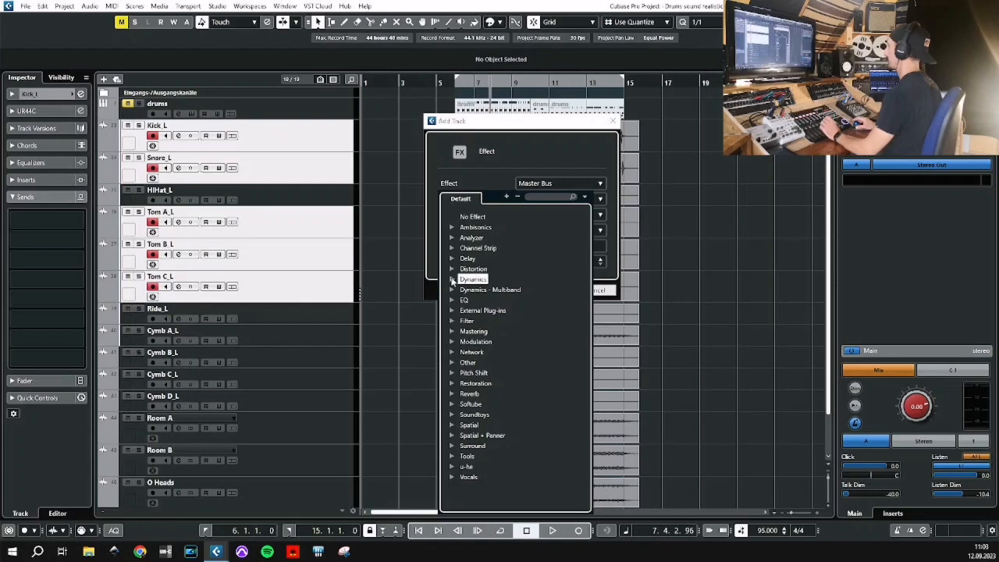
pyautogui.click(452, 279)
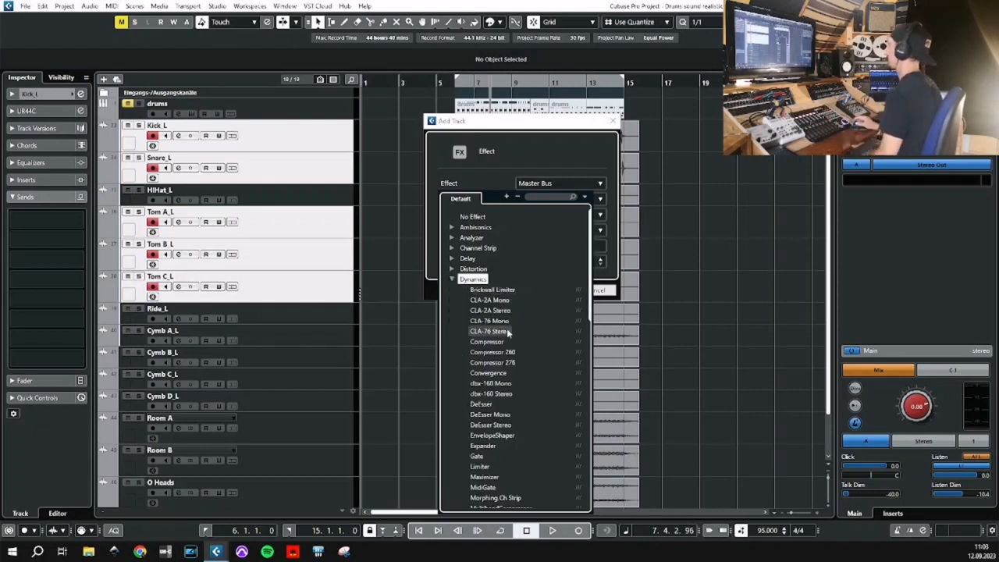
pyautogui.click(506, 331)
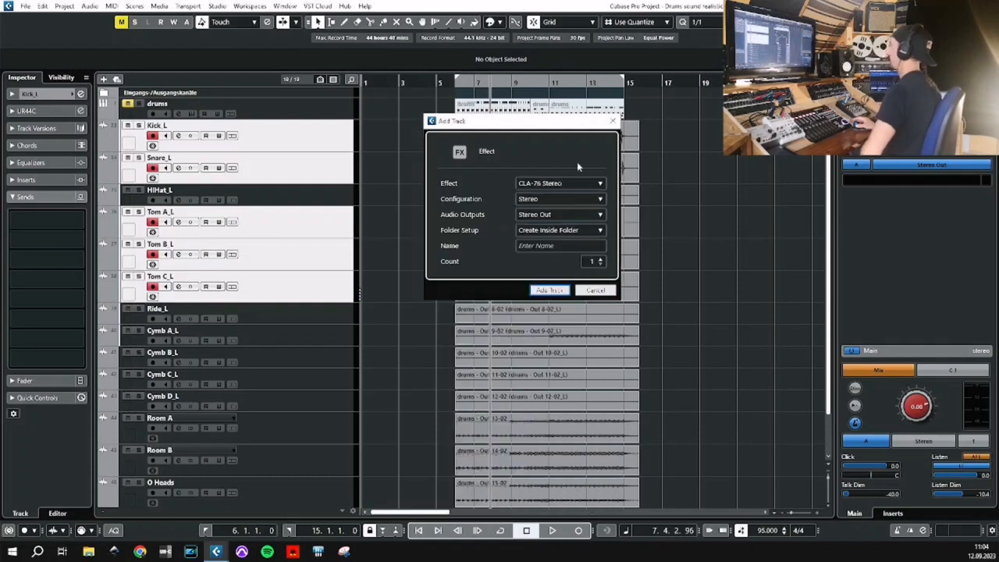
pyautogui.click(565, 245)
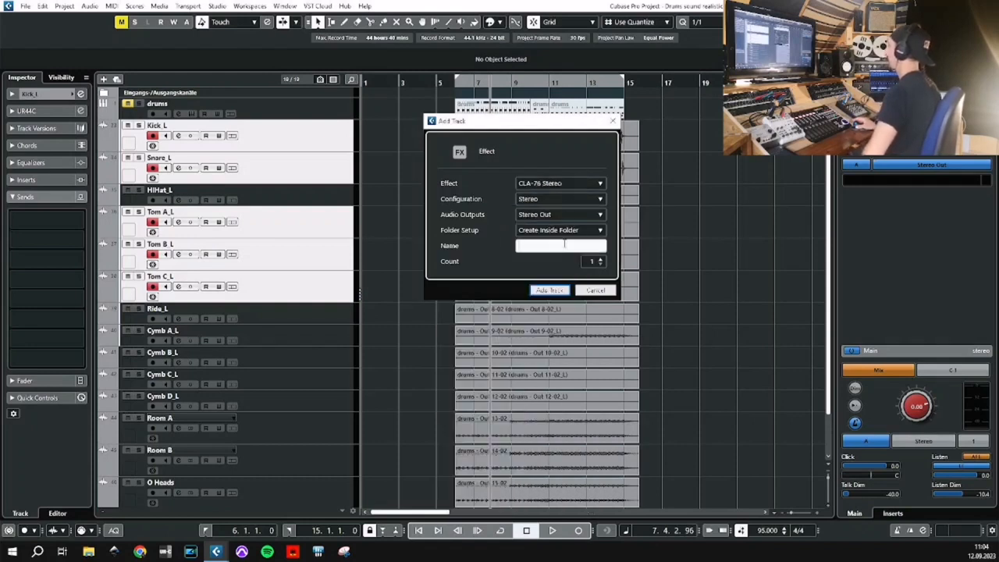
pyautogui.write('Drum Par')
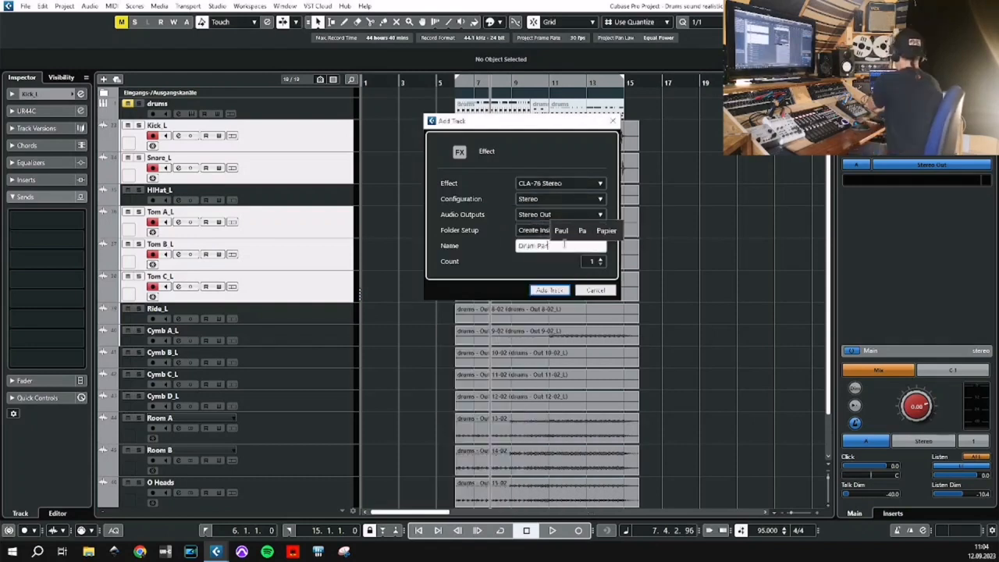
pyautogui.write(' Comp')
pyautogui.press('Return')
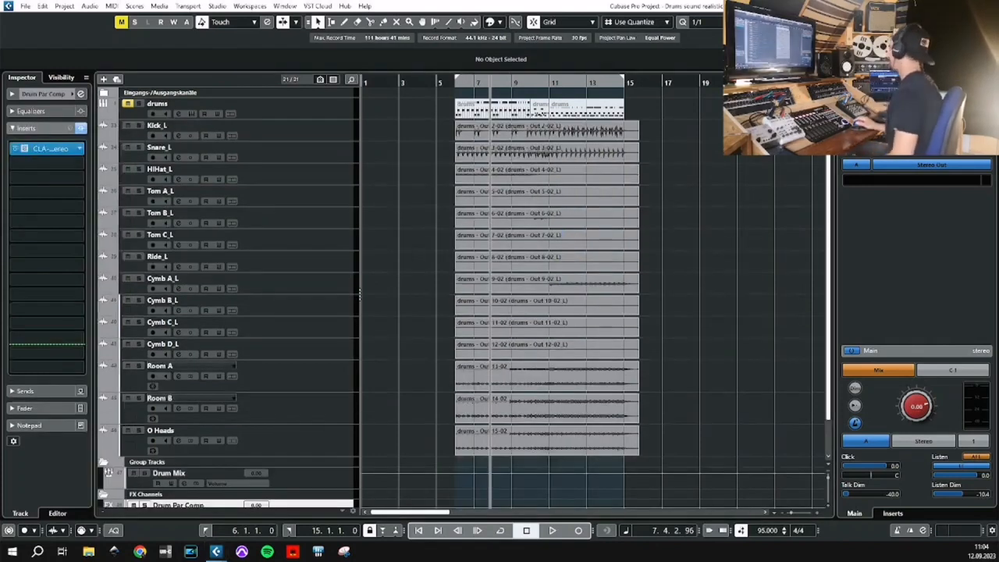
# Play the drums, switch the CLA-76 ratio to ALL and raise the compressor's input level.
pyautogui.press('space')
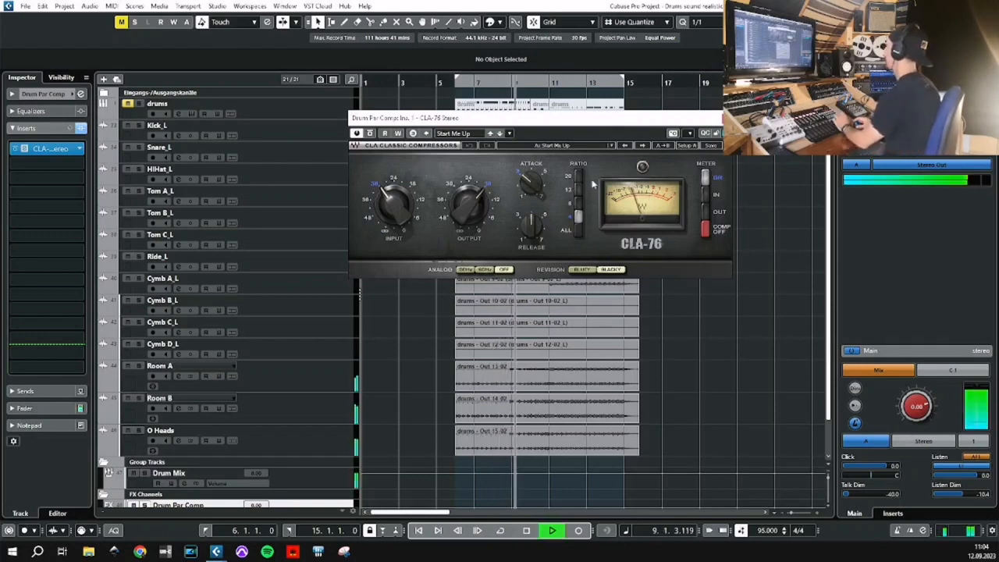
pyautogui.click(578, 231)
pyautogui.click(470, 214)
pyautogui.moveTo(395, 209)
pyautogui.mouseDown()
pyautogui.moveTo(395, 200)
pyautogui.moveTo(392, 211)
pyautogui.mouseUp()
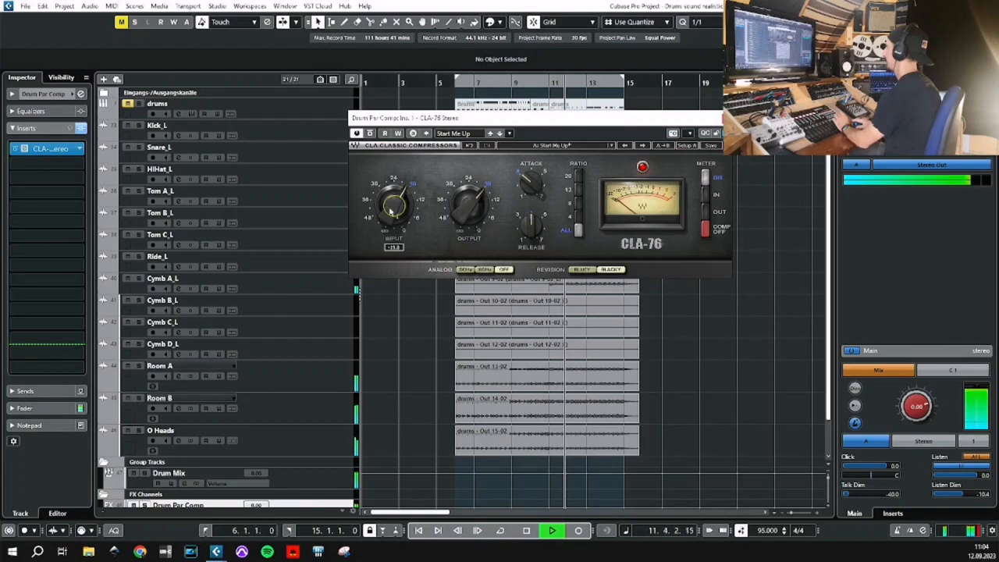
# Lower the CLA-76 output, set the release to 7 and slightly raise the attack, then close the plug-in and stop playback.
pyautogui.moveTo(471, 206); pyautogui.dragTo(471, 189)
pyautogui.click(530, 225)
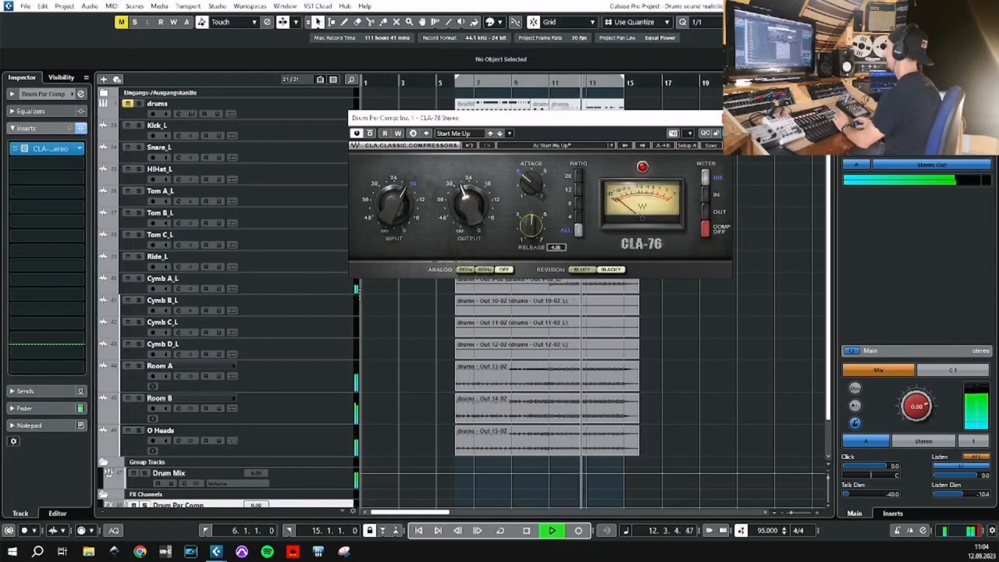
pyautogui.moveTo(531, 224); pyautogui.dragTo(529, 178)
pyautogui.click(531, 183)
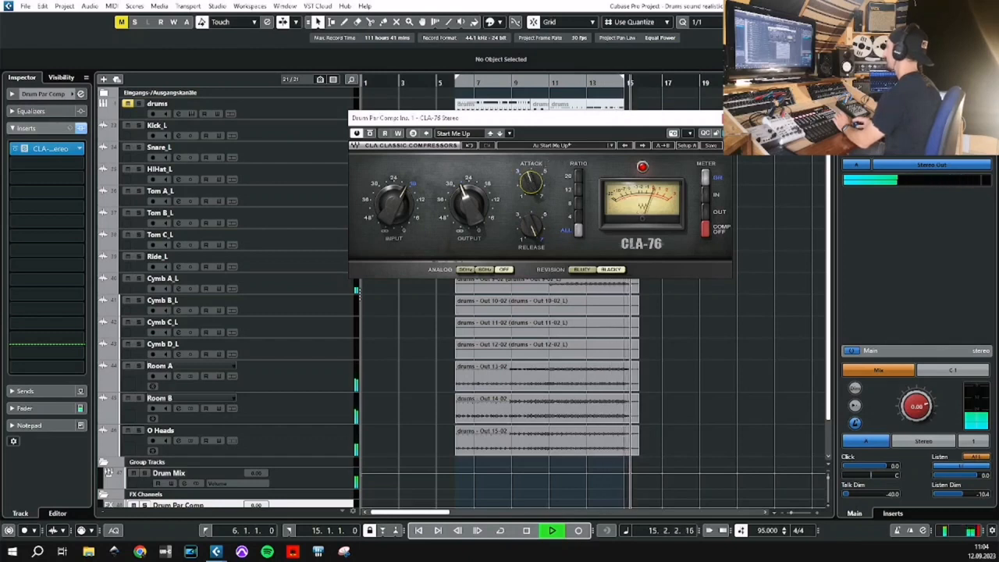
pyautogui.click(726, 117)
pyautogui.press('space')
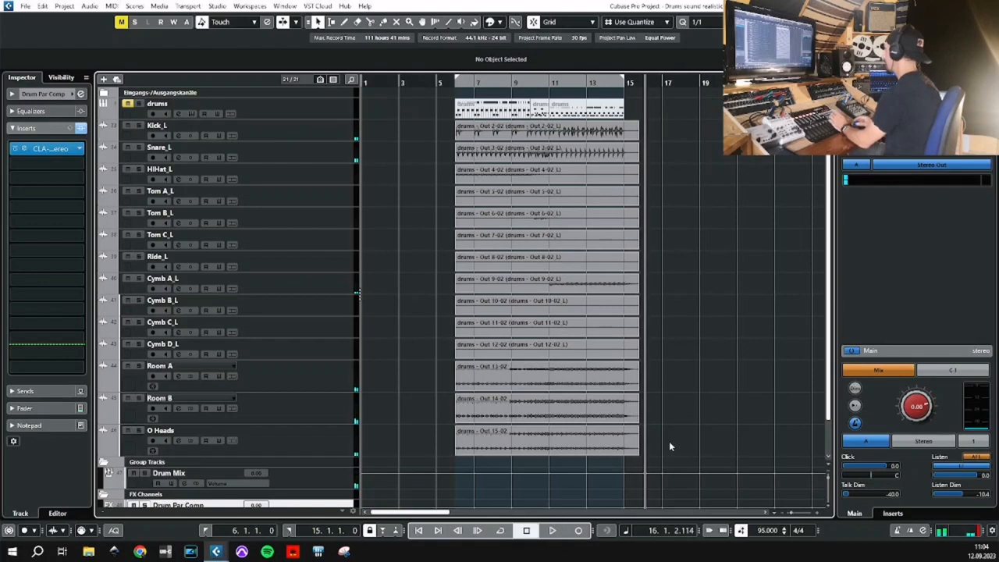
# Loop playback between bars 6 and 15, blend in the Drum Par Comp channel up to -2.77 dB, then stop.
pyautogui.press('KP_Divide')
pyautogui.press('KP_1')
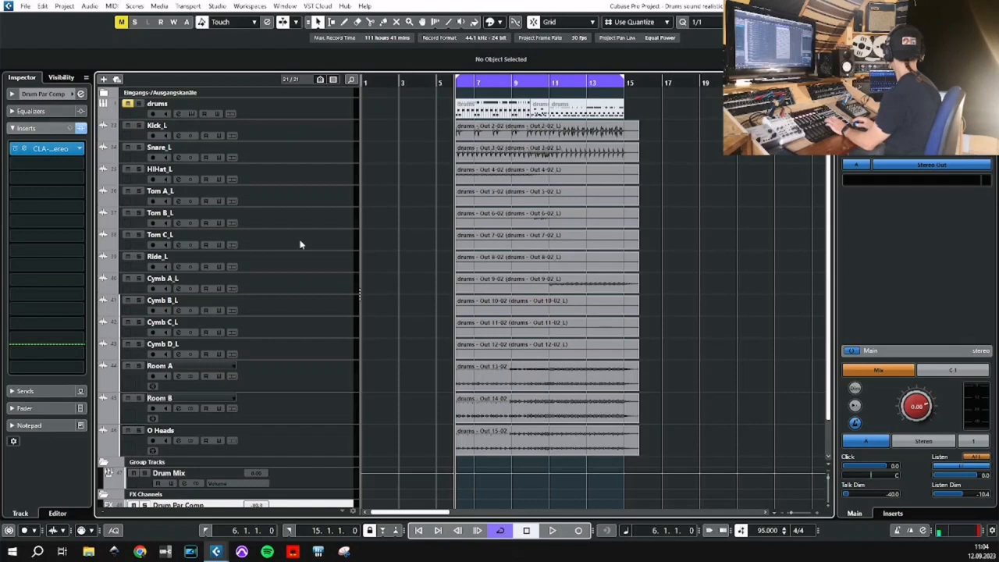
pyautogui.press('space')
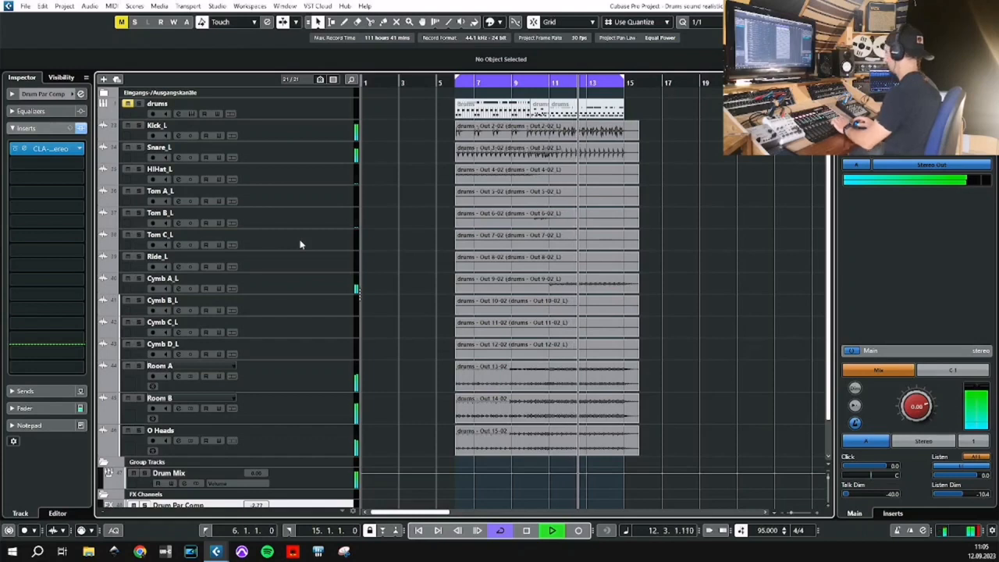
pyautogui.press('space')
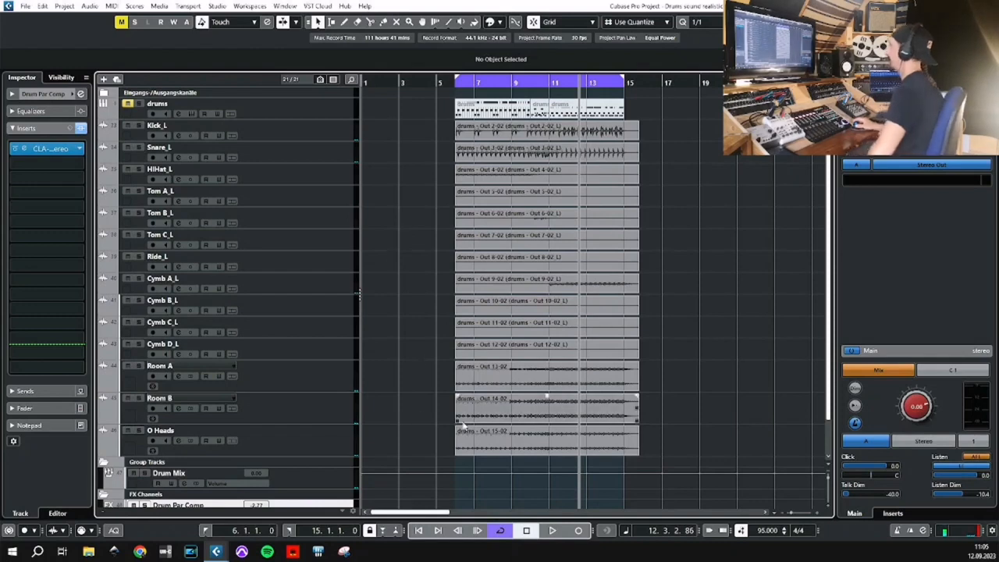
# Examine the Drum Par Comp channel and the sends of the Kick_L and Snare_L tracks.
pyautogui.scroll(-2, 372, 448)
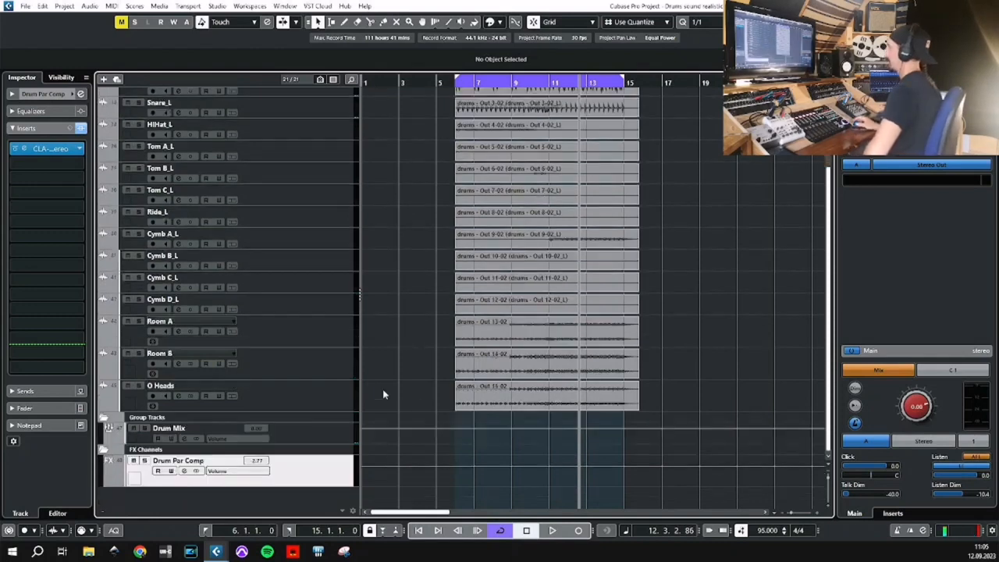
pyautogui.scroll(2, 402, 373)
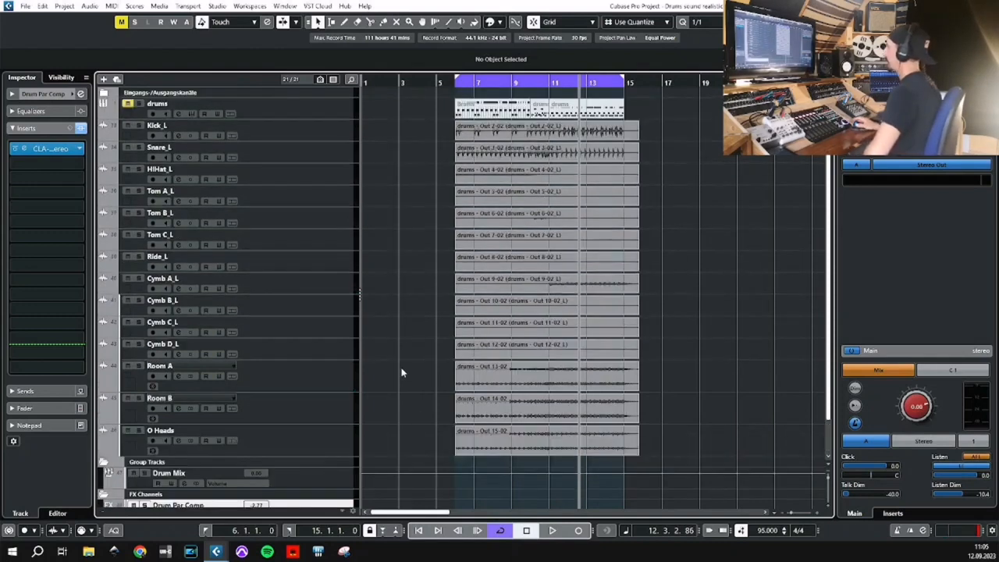
pyautogui.click(320, 126)
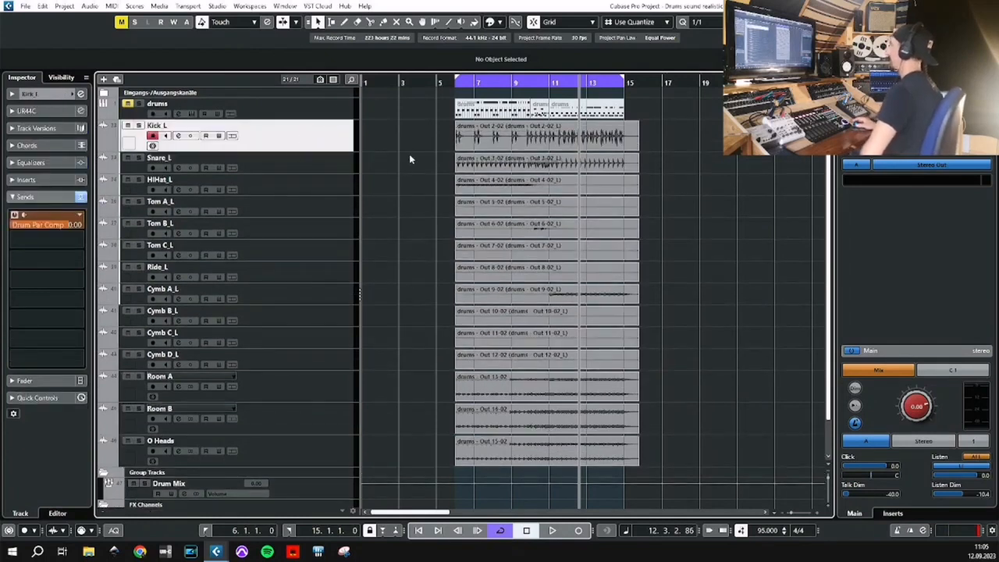
pyautogui.click(323, 170)
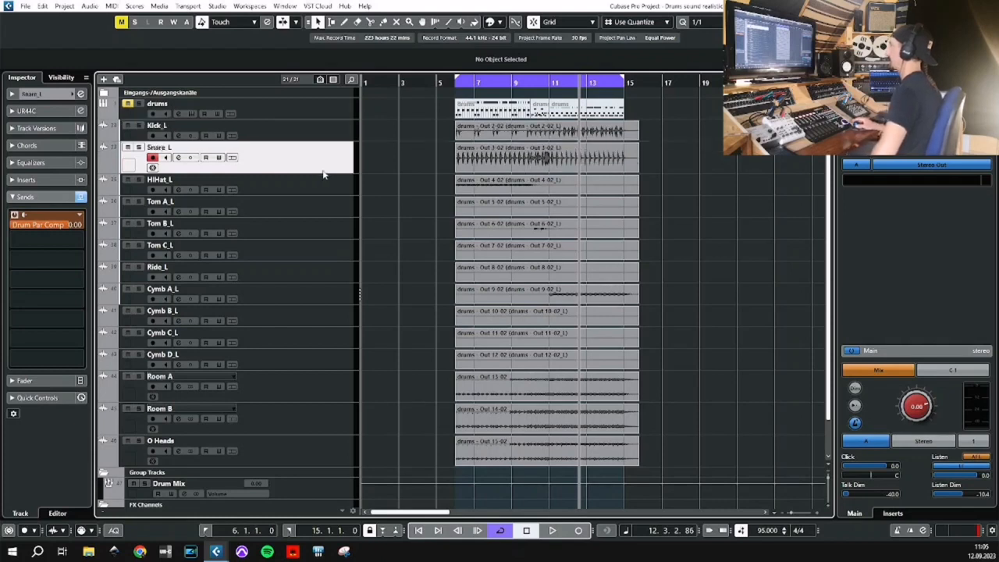
pyautogui.click(318, 185)
pyautogui.click(316, 155)
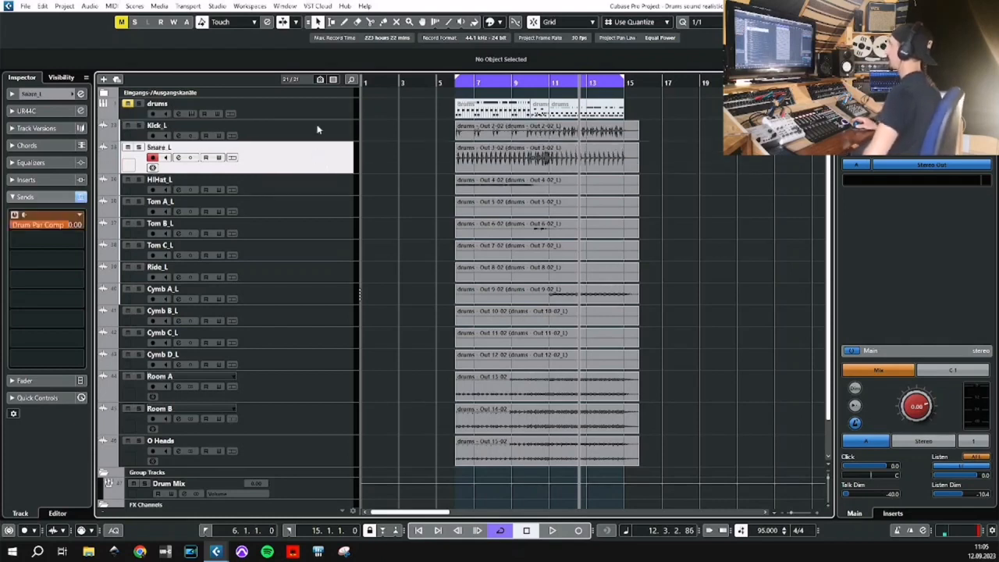
pyautogui.click(318, 129)
pyautogui.scroll(-1, 391, 149)
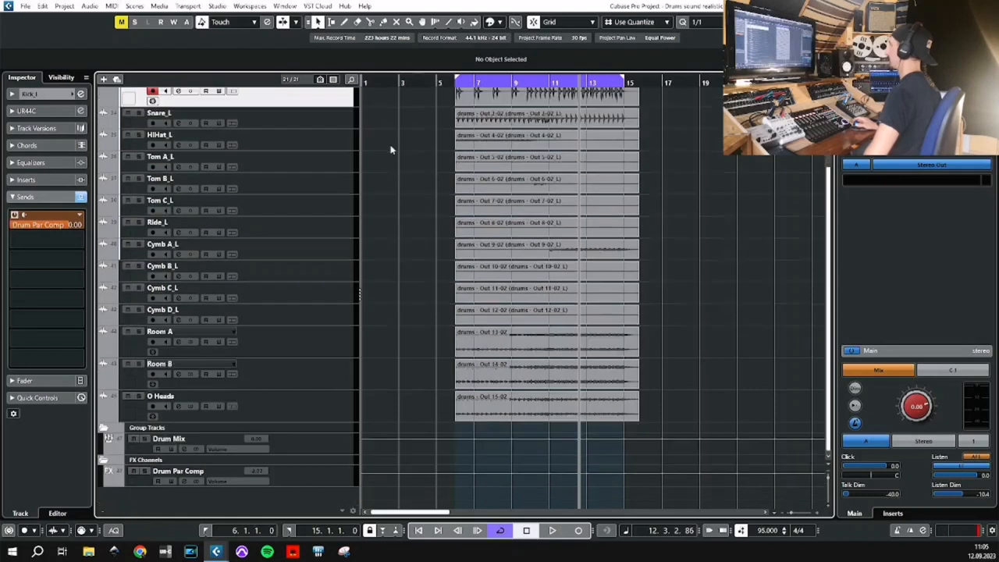
# Check the sends of Room A, Room B and O Heads and mute these three tracks.
pyautogui.click(325, 354)
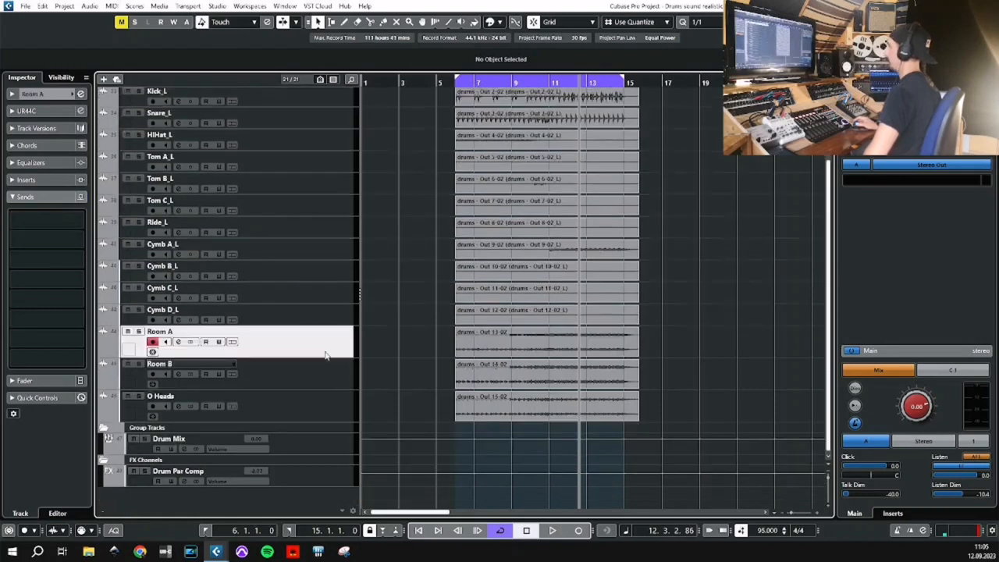
pyautogui.click(322, 384)
pyautogui.click(315, 403)
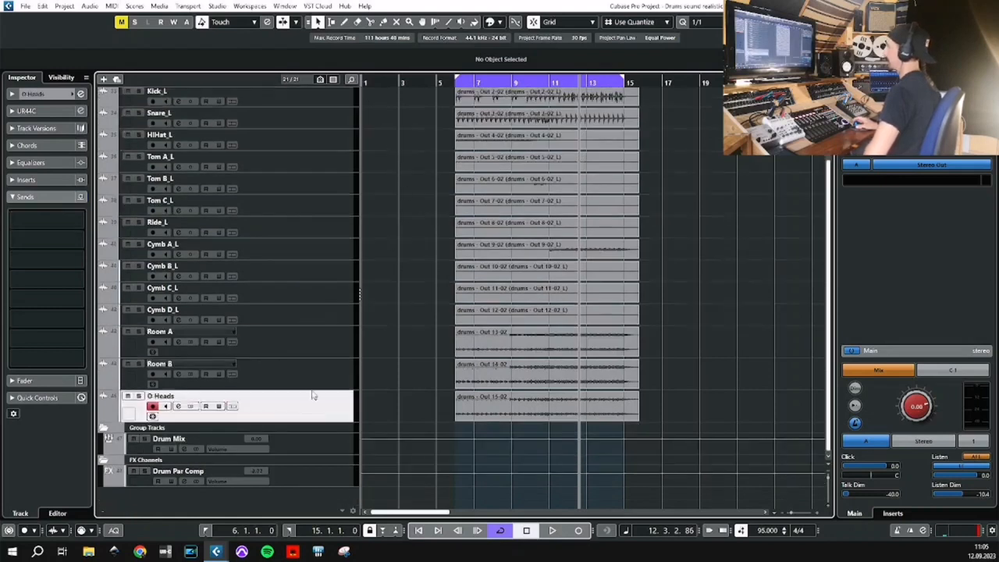
pyautogui.click(309, 374)
pyautogui.click(314, 344)
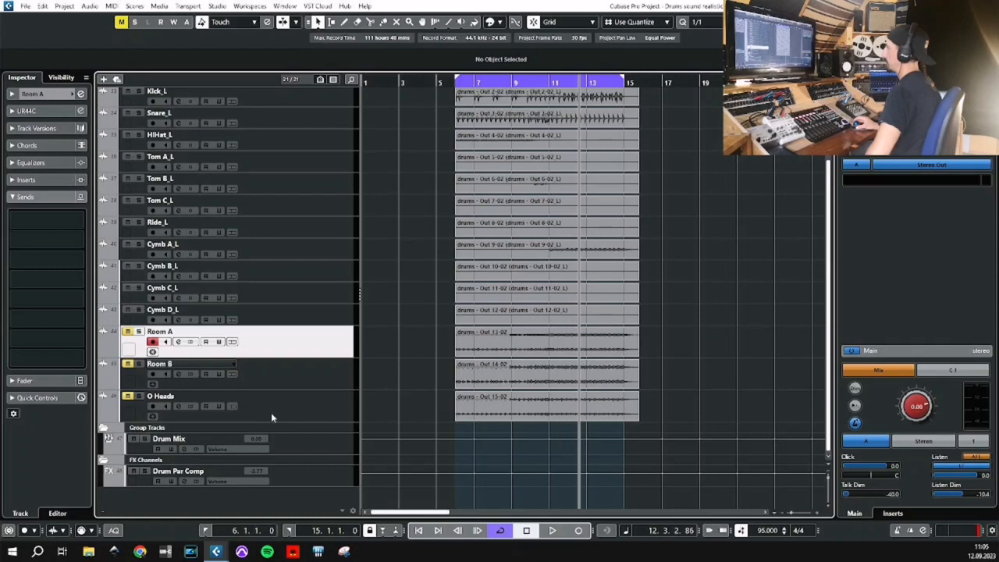
# Play the looped drums from bar 6 without the room and overhead tracks, then stop.
pyautogui.press('space')
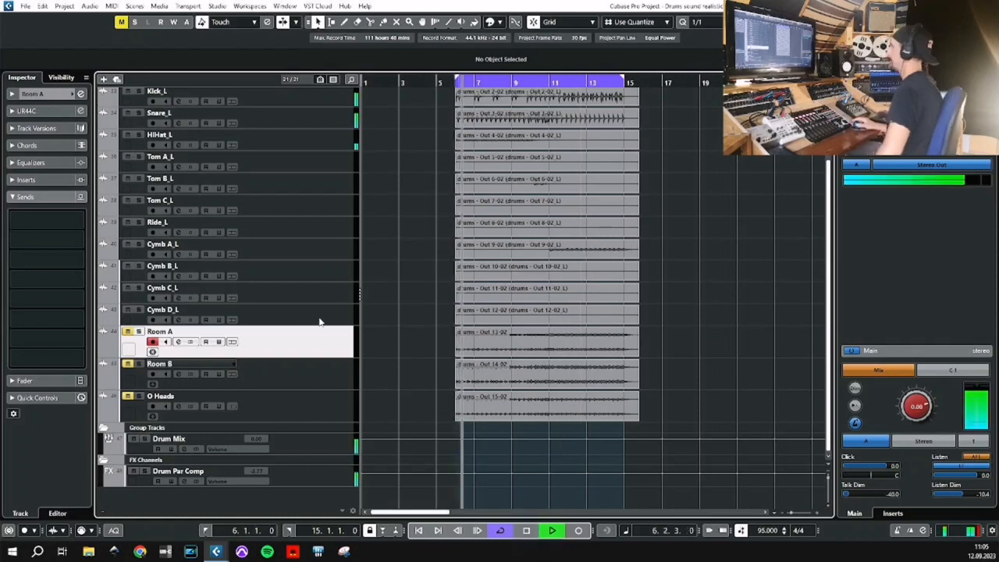
pyautogui.scroll(1, 405, 316)
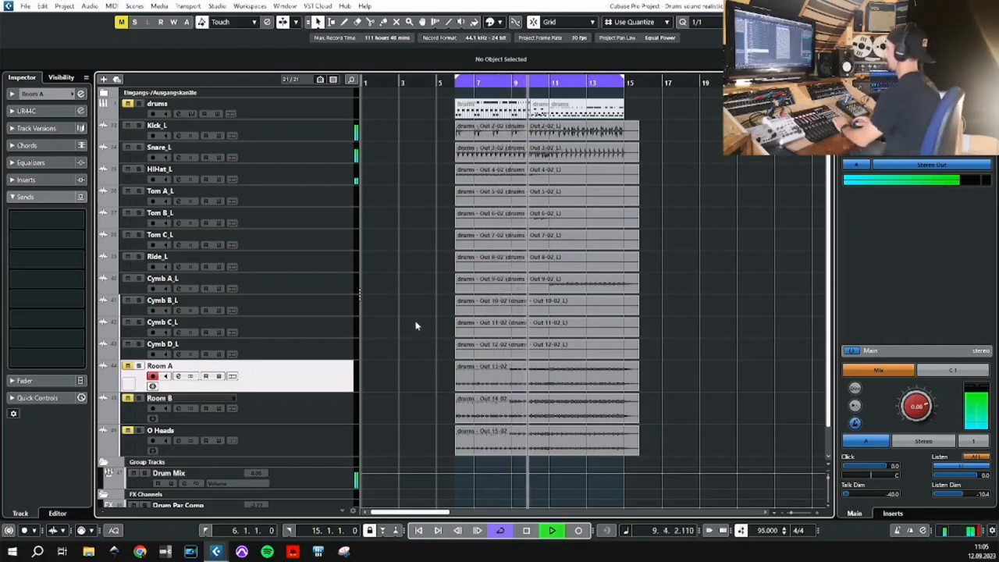
pyautogui.press('space')
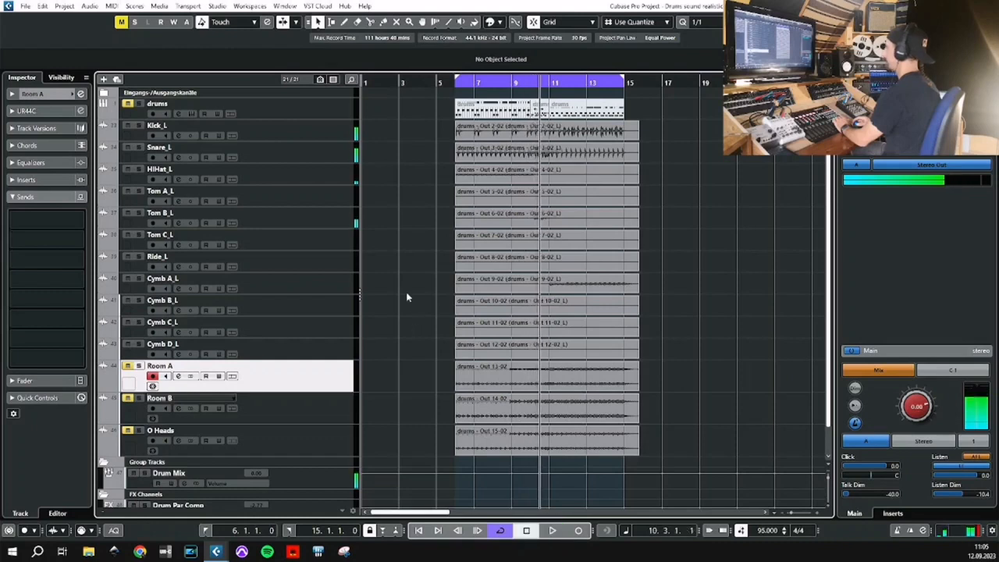
# Remove the Room A, Room B and O Heads tracks from the project.
pyautogui.scroll(-1, 407, 296)
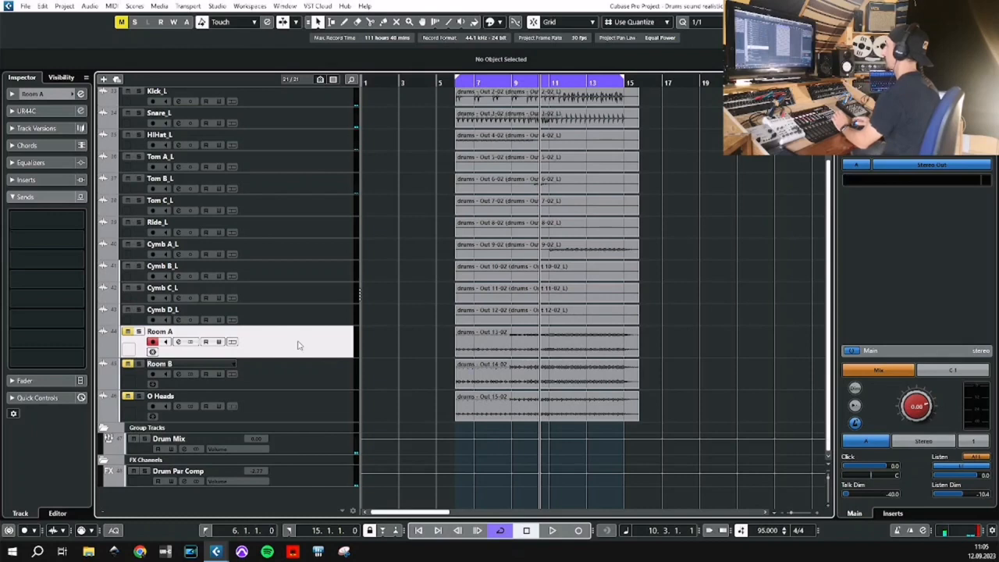
pyautogui.keyDown('shift'); pyautogui.click(304, 412); pyautogui.keyUp('shift')
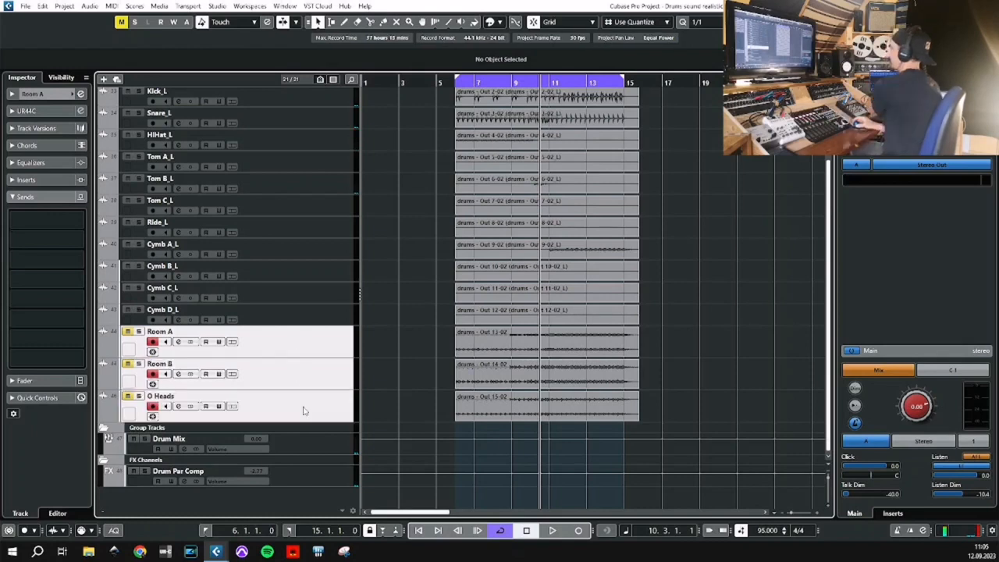
pyautogui.rightClick(305, 411)
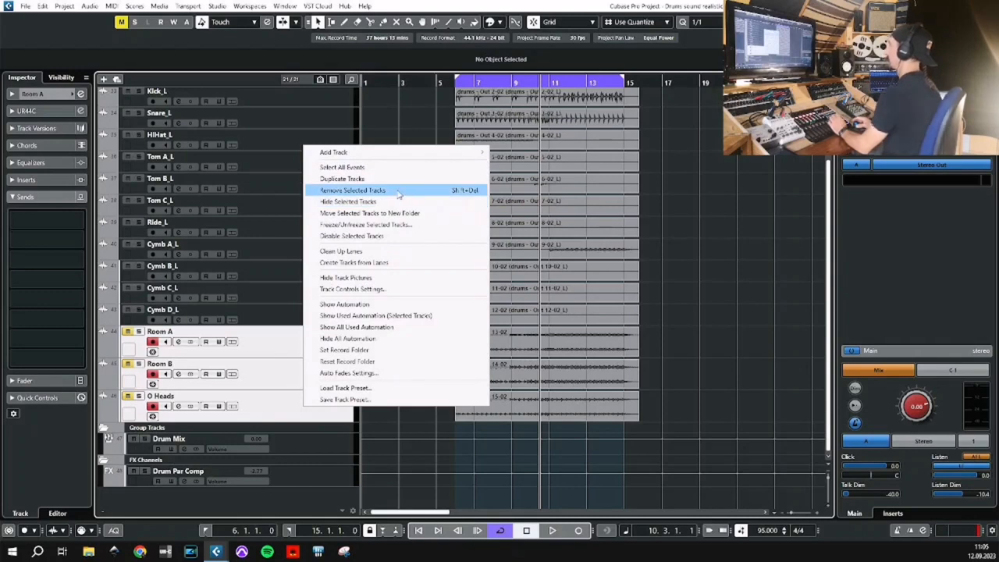
pyautogui.press('Escape')
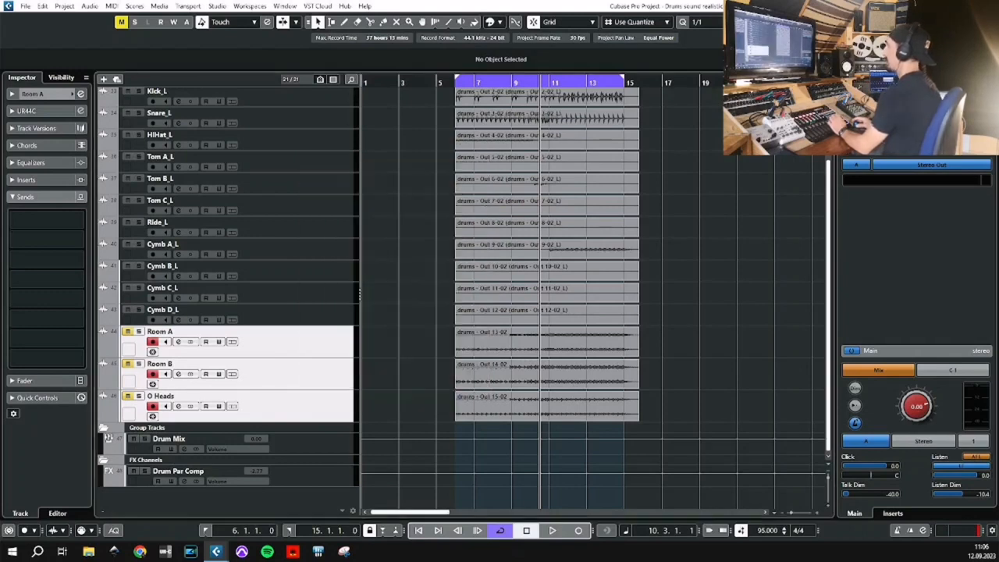
pyautogui.press('Delete')
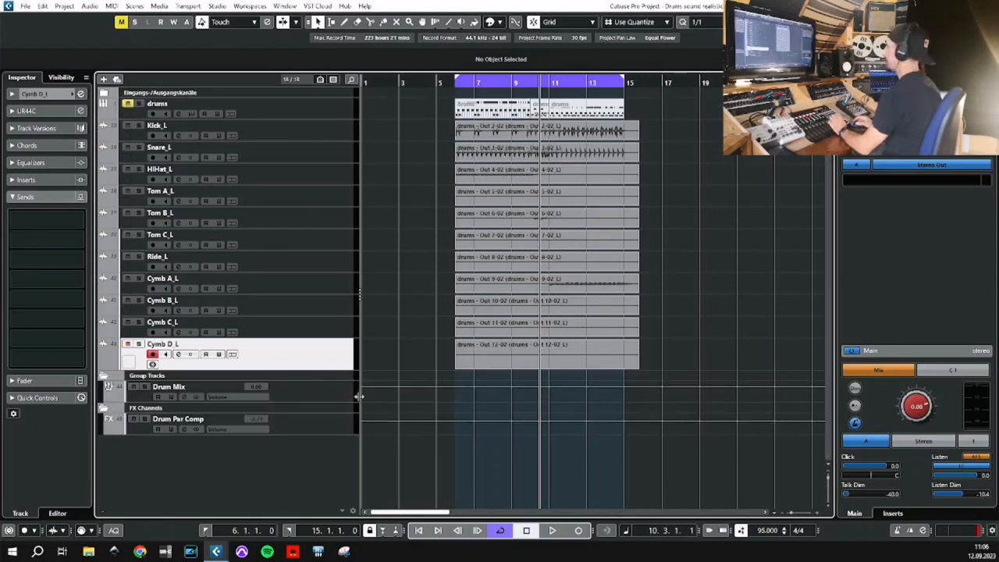
# Select all drum tracks from Kick_L to Cymb D_L and start adding an FX channel to the selected channels.
pyautogui.click(330, 128)
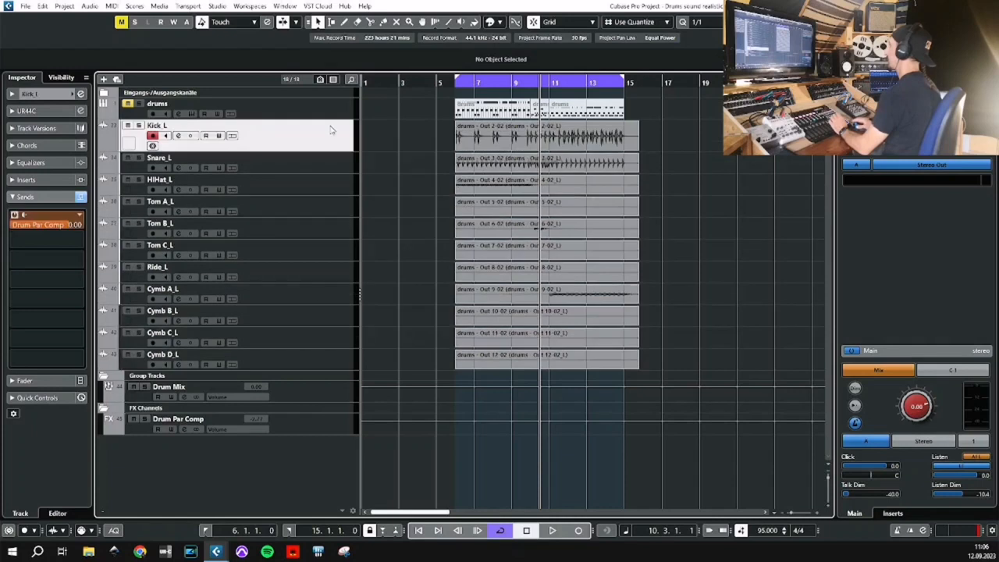
pyautogui.keyDown('shift'); pyautogui.click(330, 362); pyautogui.keyUp('shift')
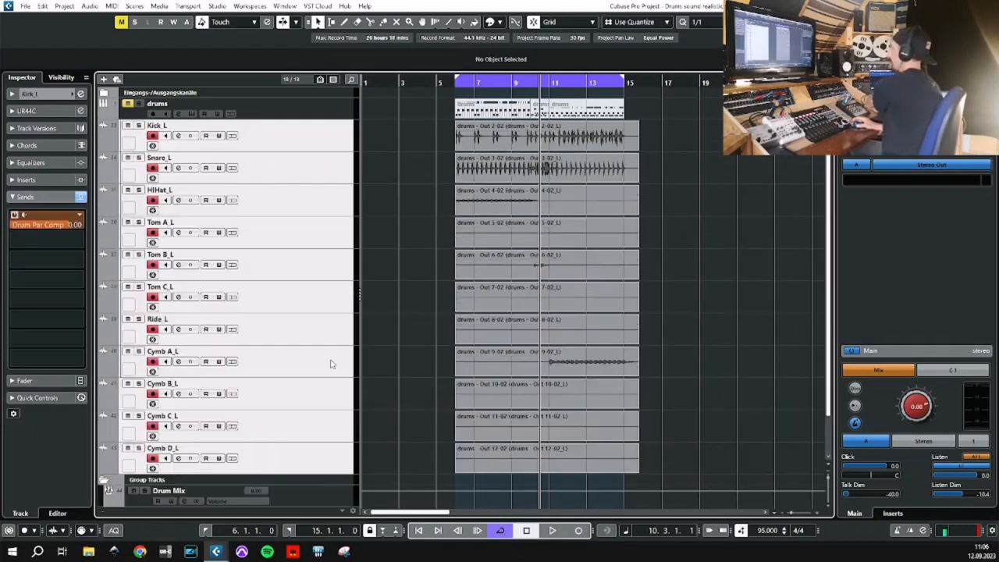
pyautogui.rightClick(303, 136)
pyautogui.moveTo(378, 140)
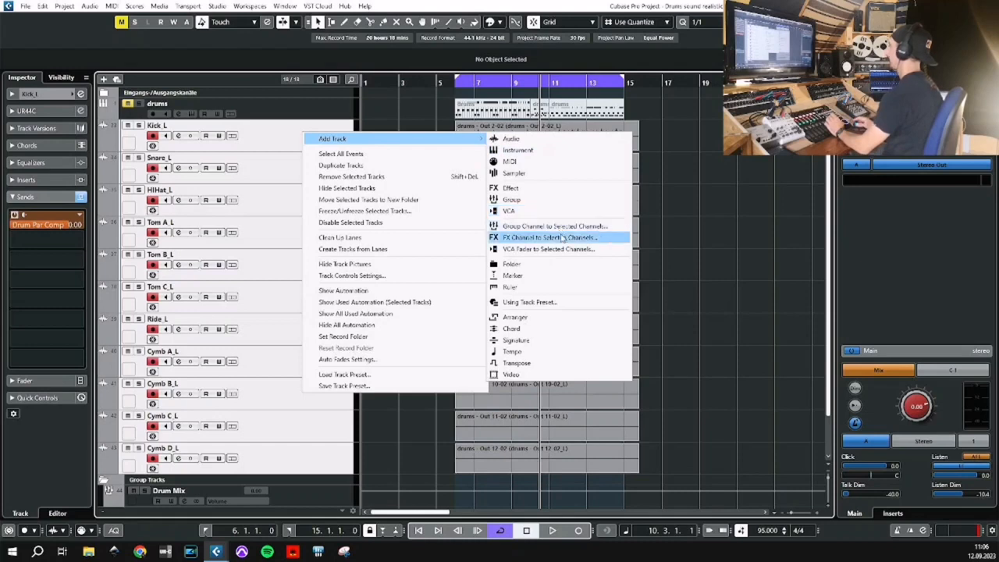
pyautogui.click(563, 237)
# Choose the RoomWorks SE reverb as the effect, name the stereo FX track Drum Room and add it.
pyautogui.click(562, 184)
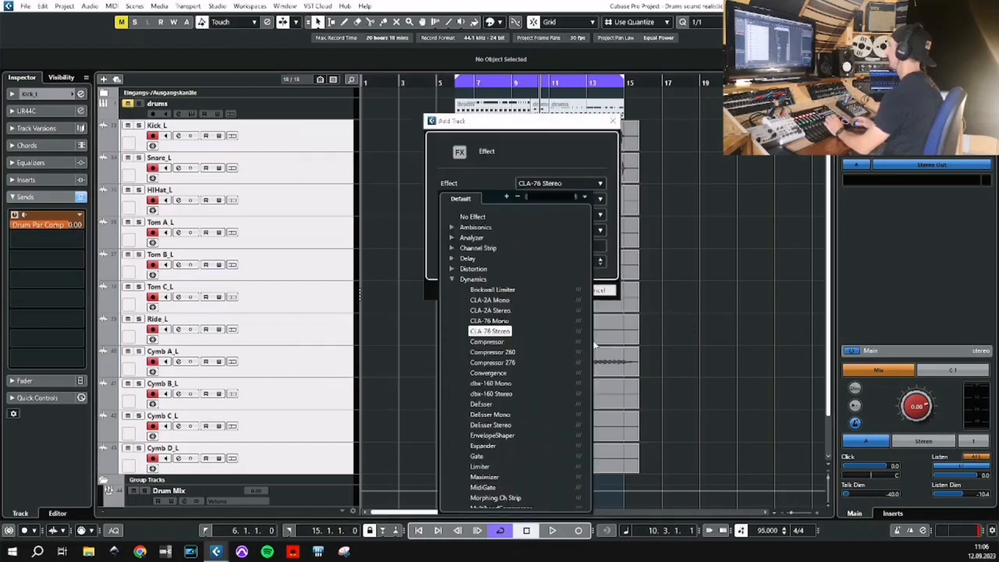
pyautogui.click(453, 278)
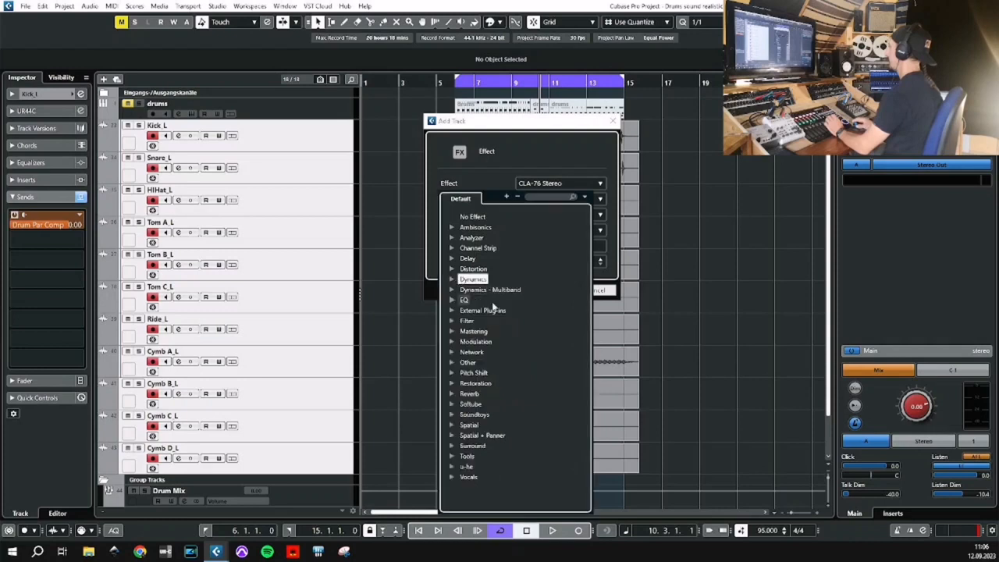
pyautogui.click(452, 393)
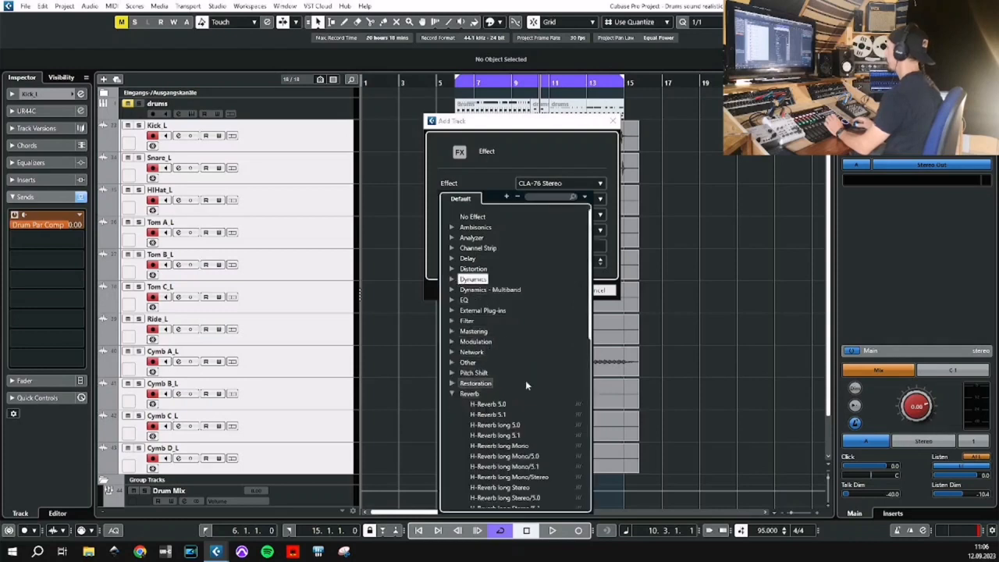
pyautogui.scroll(-3, 527, 382)
pyautogui.scroll(-7, 527, 384)
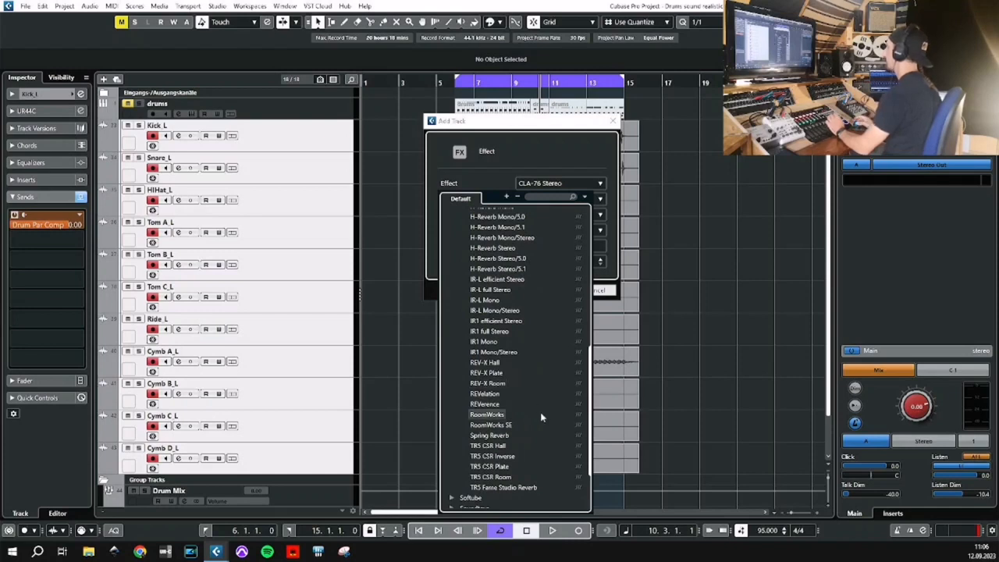
pyautogui.click(491, 424)
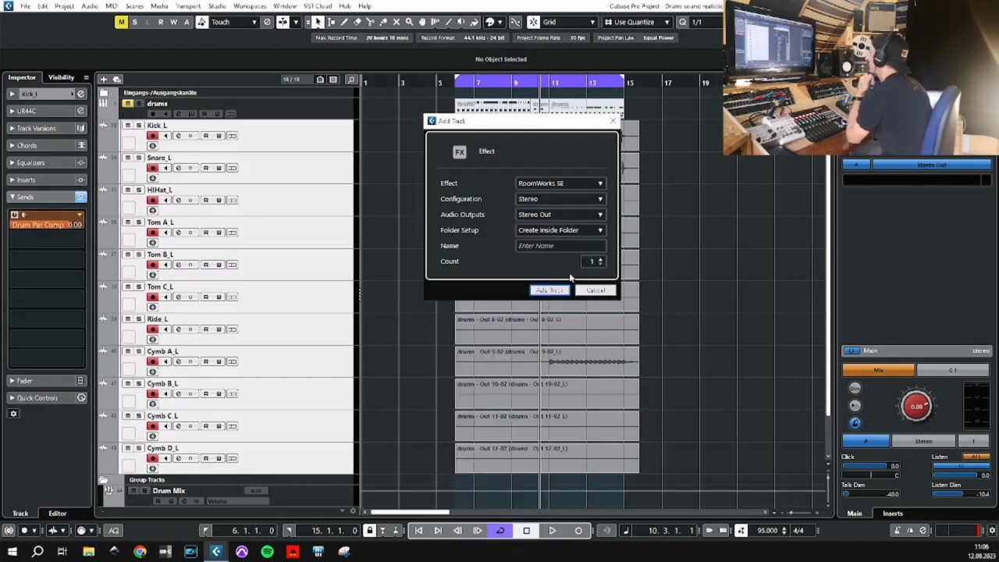
pyautogui.click(565, 245)
pyautogui.write('R')
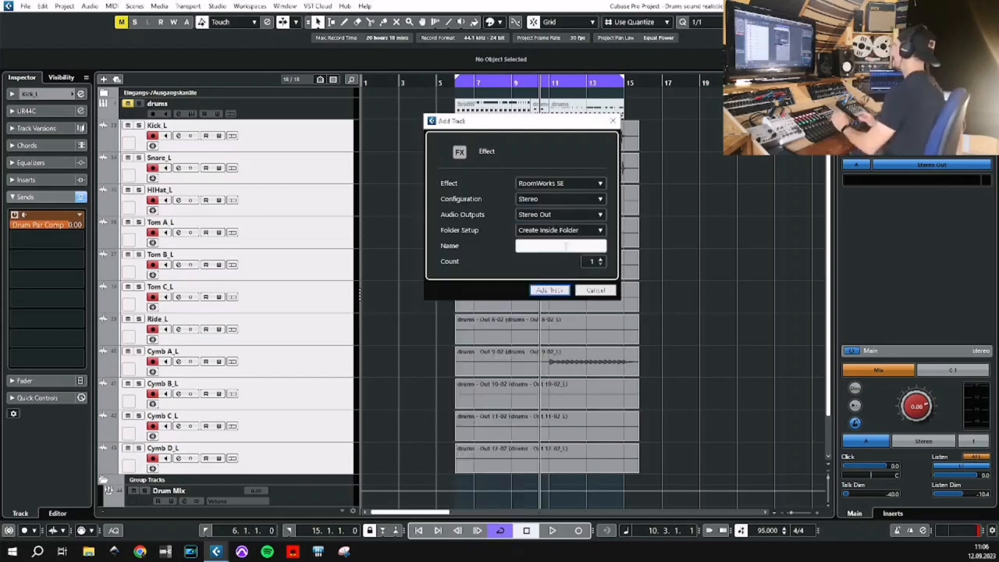
pyautogui.write('oom')
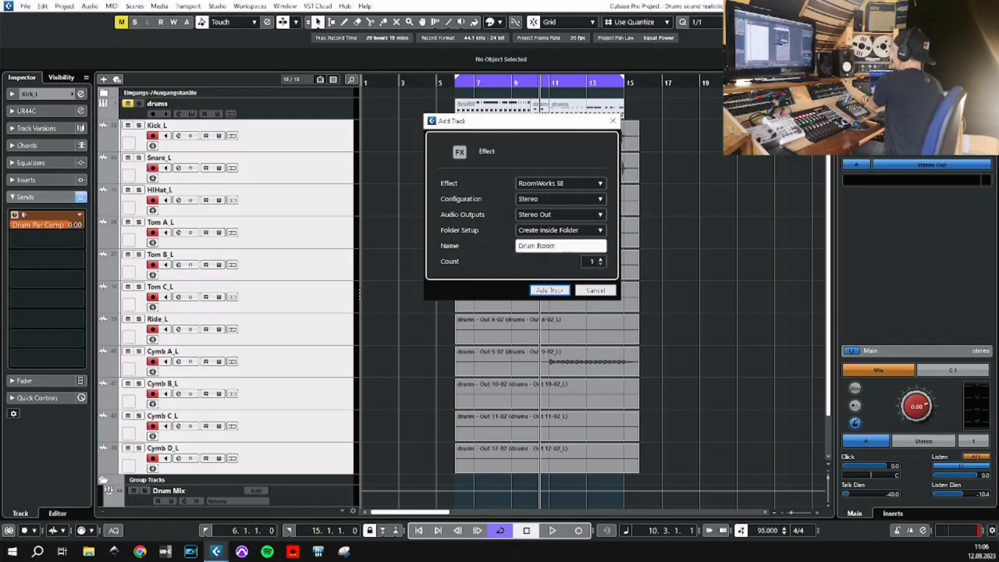
pyautogui.click(550, 290)
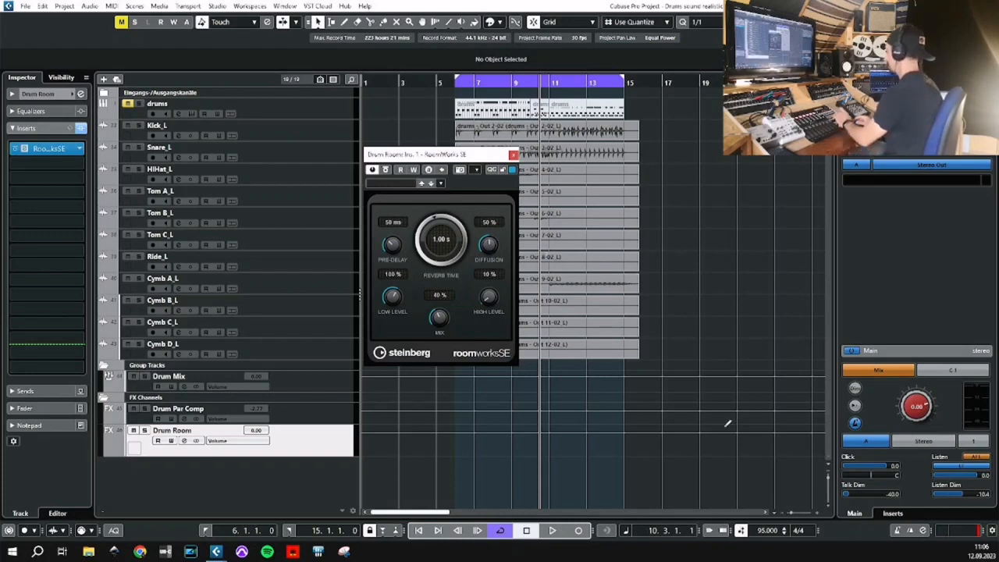
# Solo the Drum Room channel, set the RoomWorks SE mix to 100 % and listen to the reverb on its own.
pyautogui.press('space')
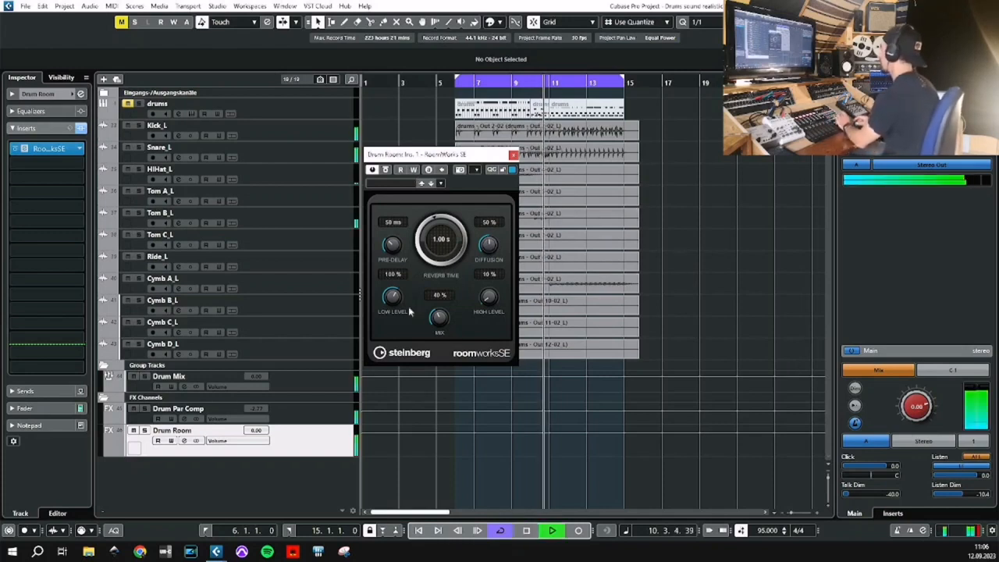
pyautogui.click(145, 430)
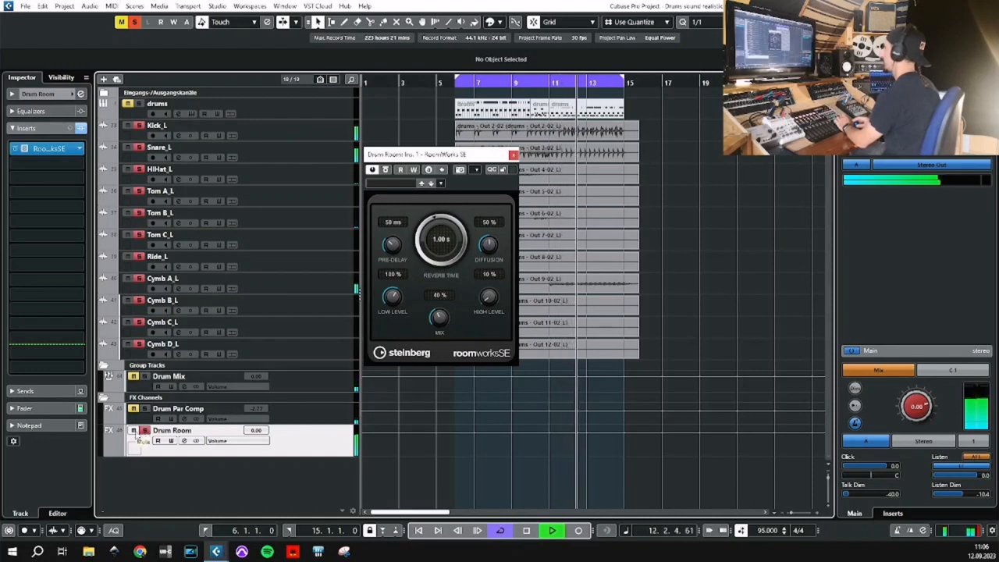
pyautogui.press('space')
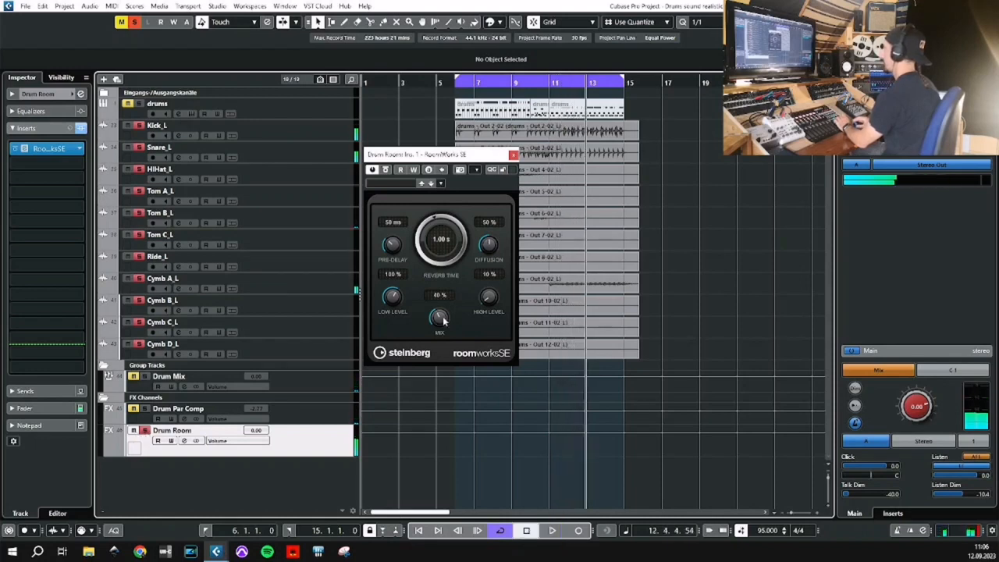
pyautogui.moveTo(443, 319); pyautogui.dragTo(452, 281)
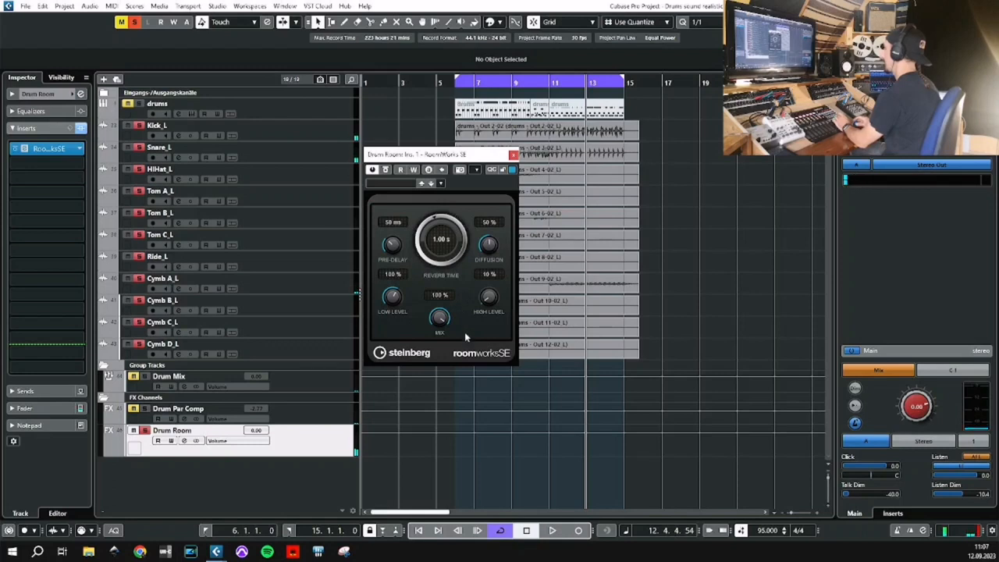
pyautogui.press('space')
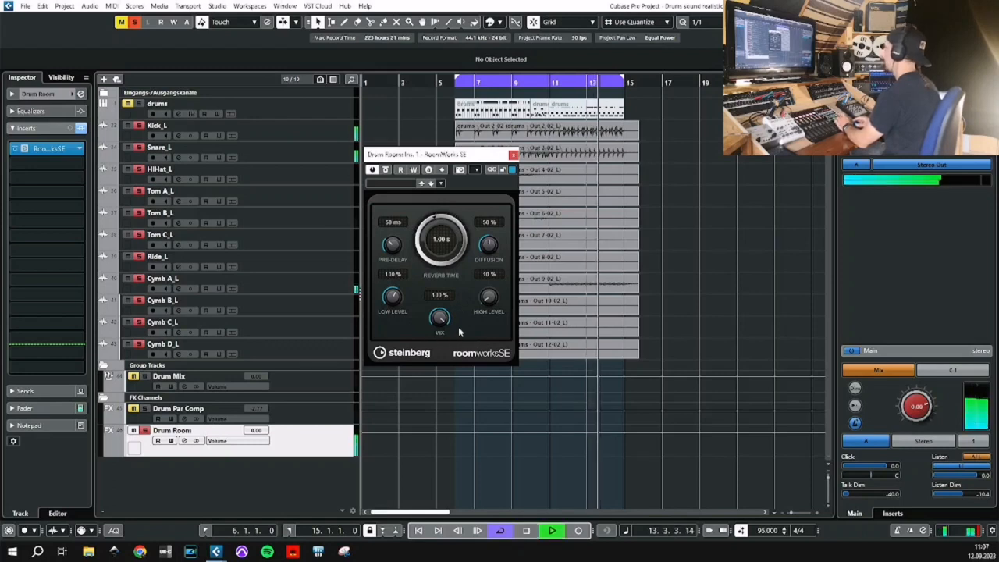
pyautogui.press('space')
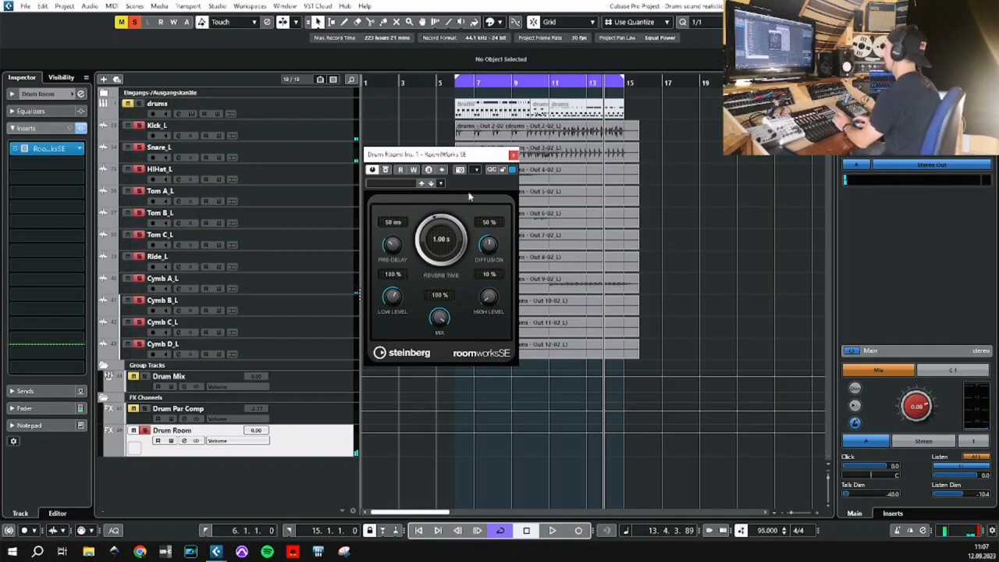
pyautogui.click(513, 155)
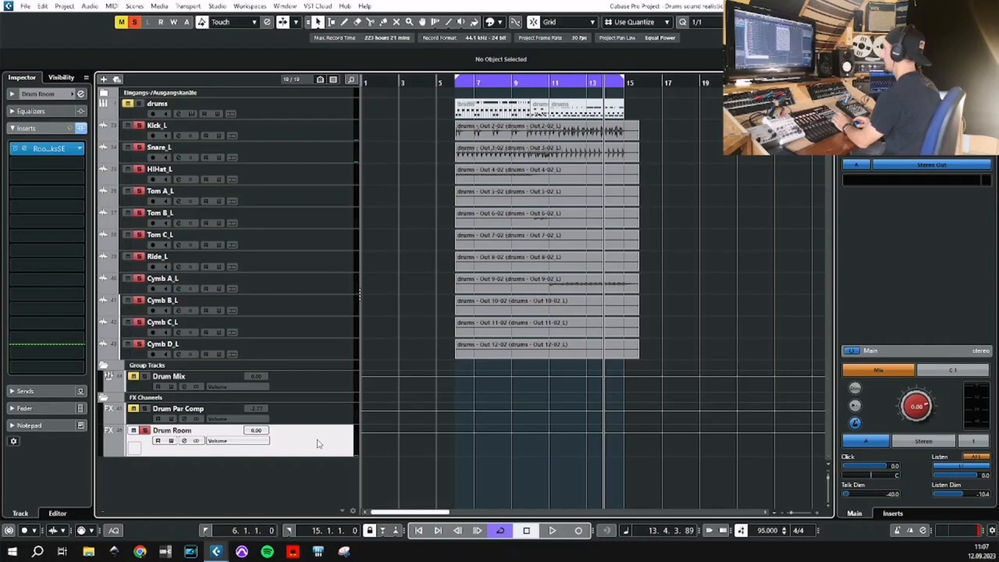
# Enable the low-cut filter on the Drum Room channel and raise its frequency to around 200 Hz during playback.
pyautogui.click(184, 441)
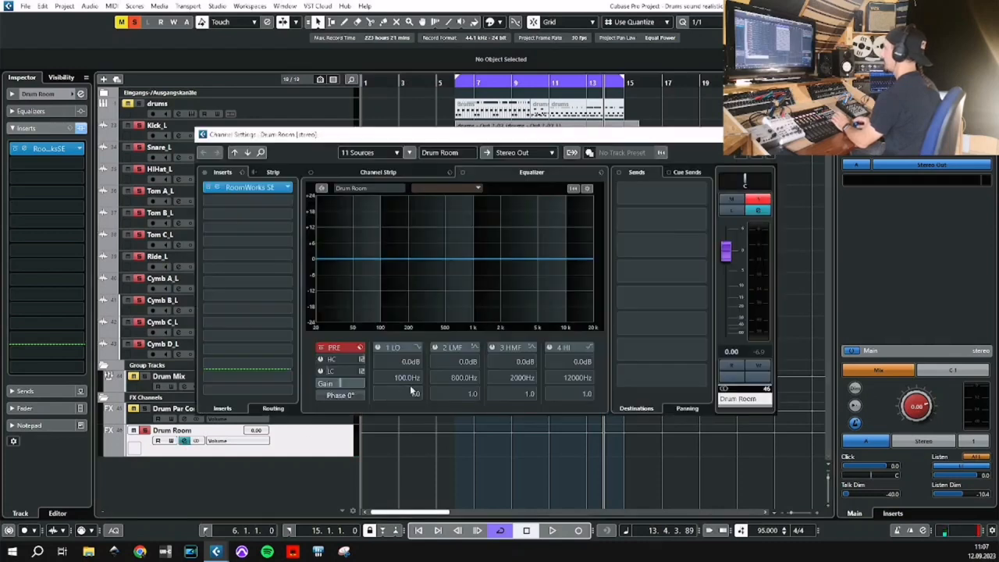
pyautogui.press('space')
pyautogui.click(320, 372)
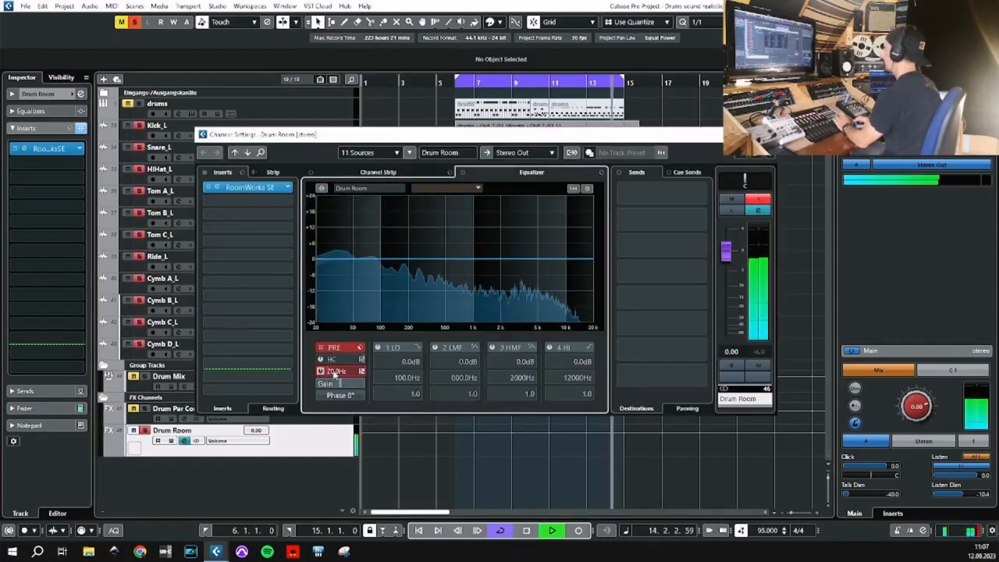
pyautogui.scroll(9, 341, 373)
pyautogui.scroll(20, 340, 372)
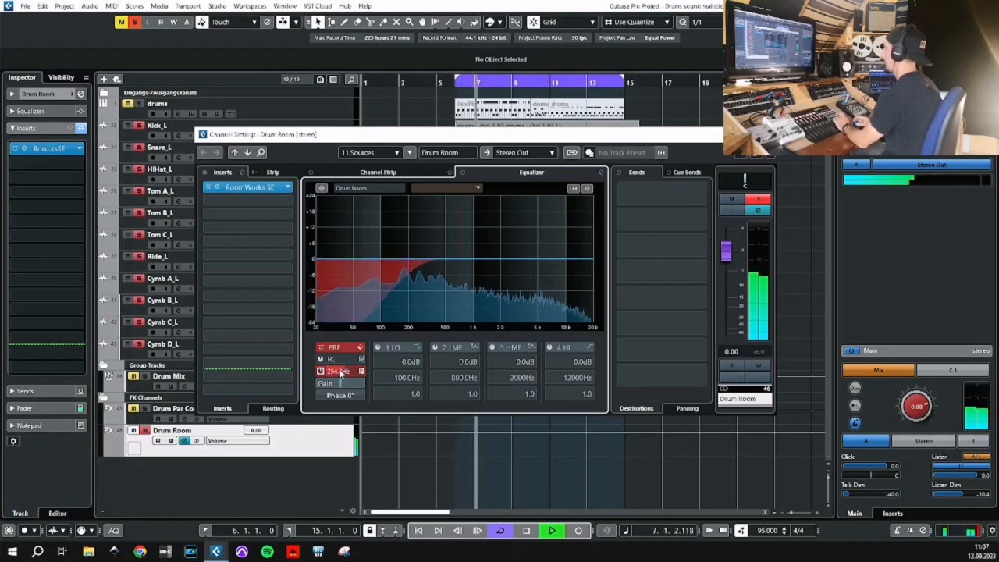
pyautogui.scroll(-5, 341, 373)
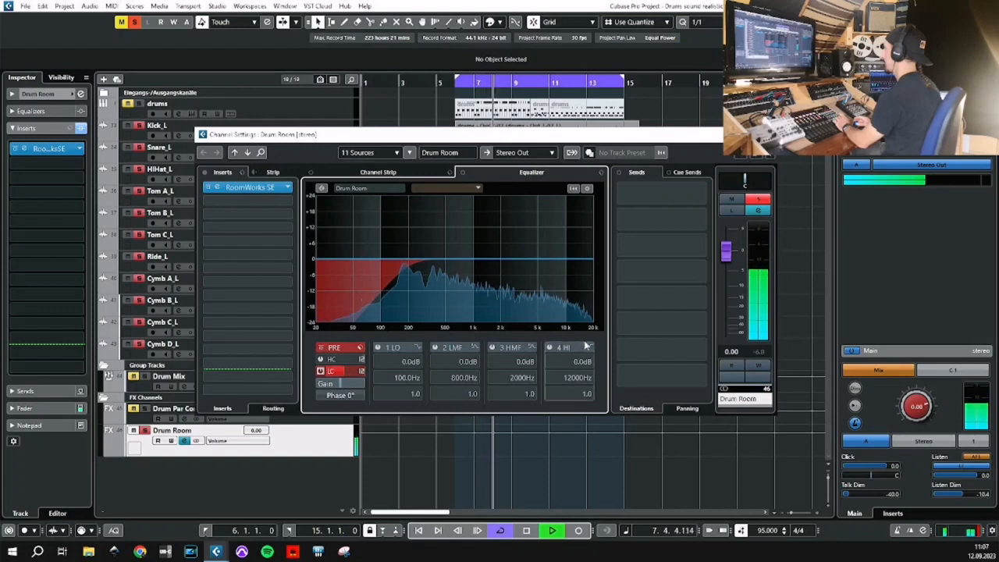
# Boost the Drum Room's high EQ band by 3.3 dB at about 5.5 kHz, then close the channel settings and stop playback.
pyautogui.moveTo(573, 260); pyautogui.dragTo(543, 253)
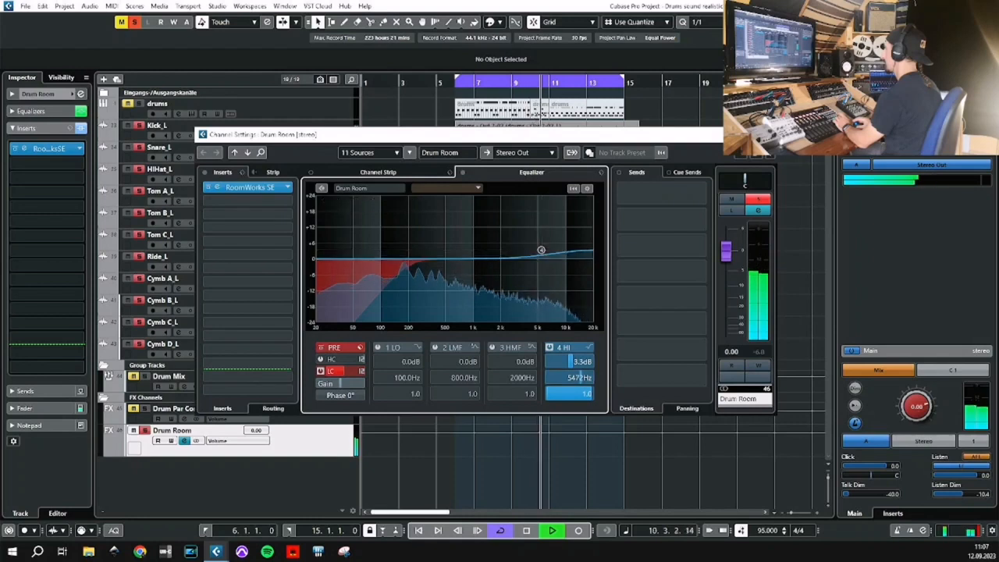
pyautogui.press('Escape')
pyautogui.press('space')
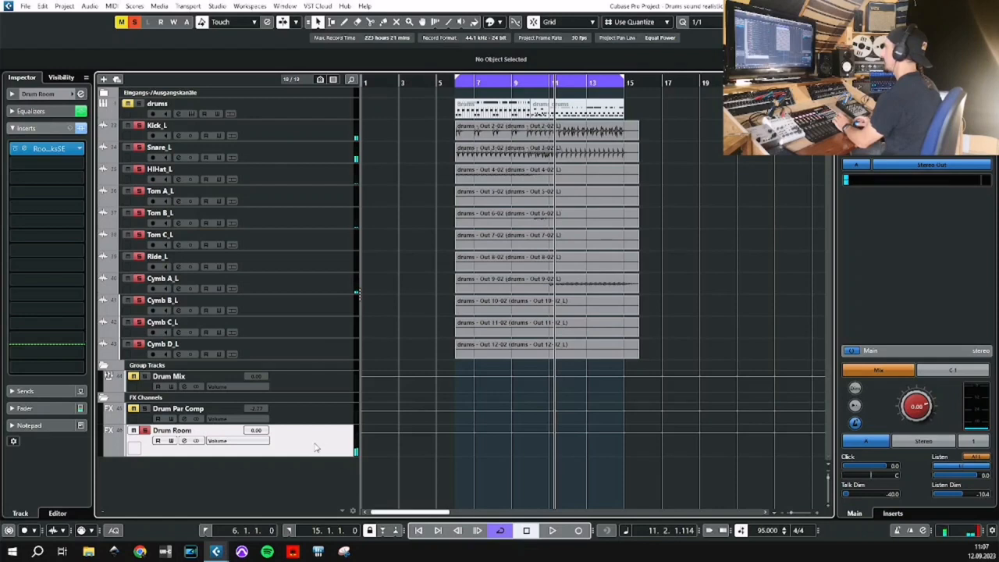
# Insert Scheps Omni Channel 2 Stereo after RoomWorks SE on the Drum Room channel.
pyautogui.click(32, 164)
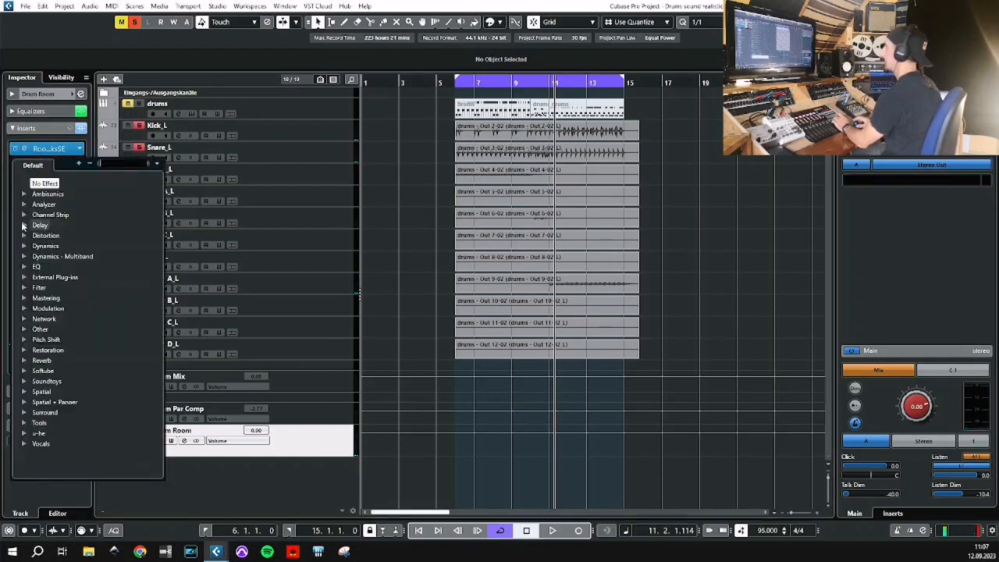
pyautogui.click(25, 214)
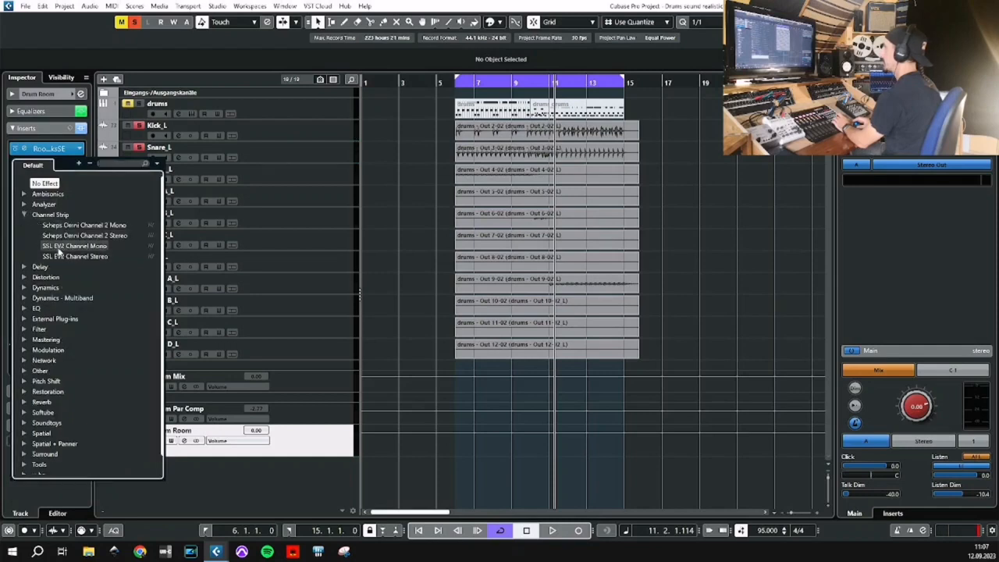
pyautogui.click(80, 236)
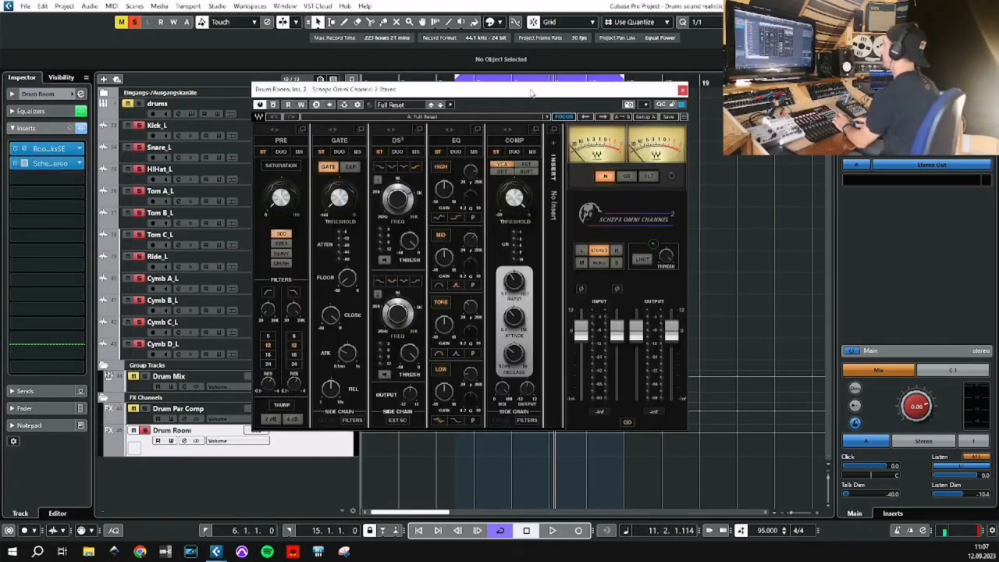
pyautogui.moveTo(529, 94); pyautogui.dragTo(520, 102)
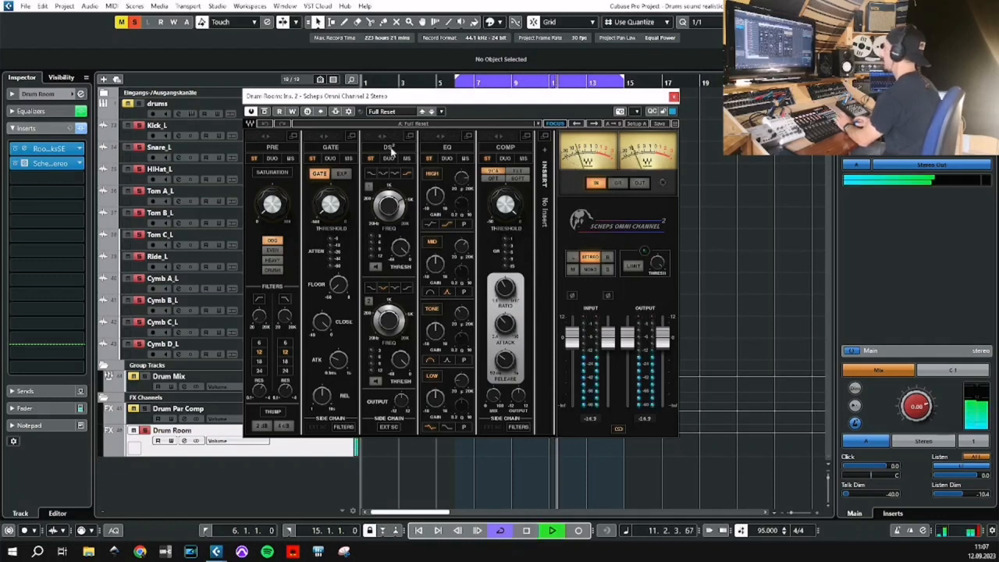
# Set the Scheps Omni Channel saturation type to Even and increase the saturation amount.
pyautogui.click(272, 250)
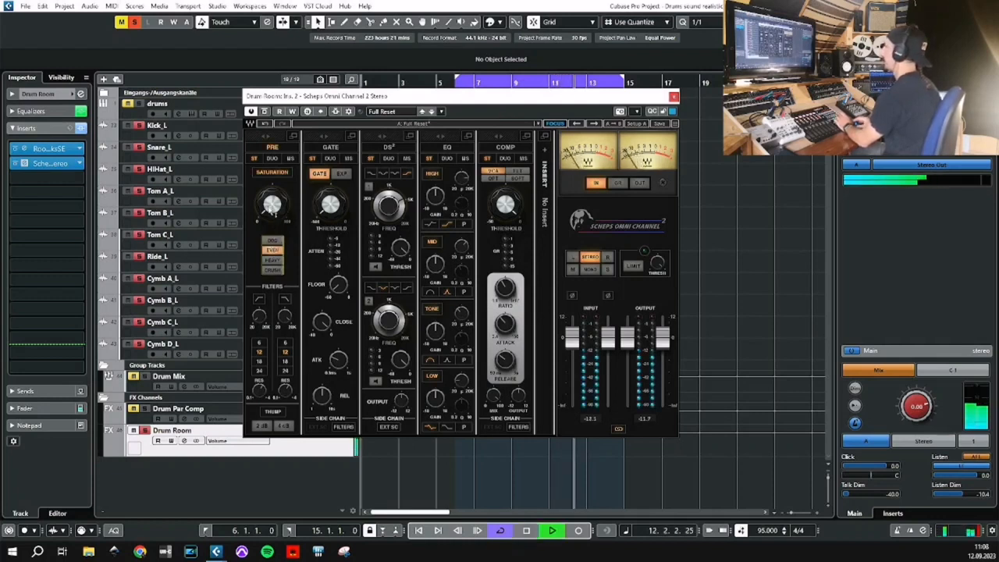
pyautogui.moveTo(271, 205); pyautogui.dragTo(272, 184)
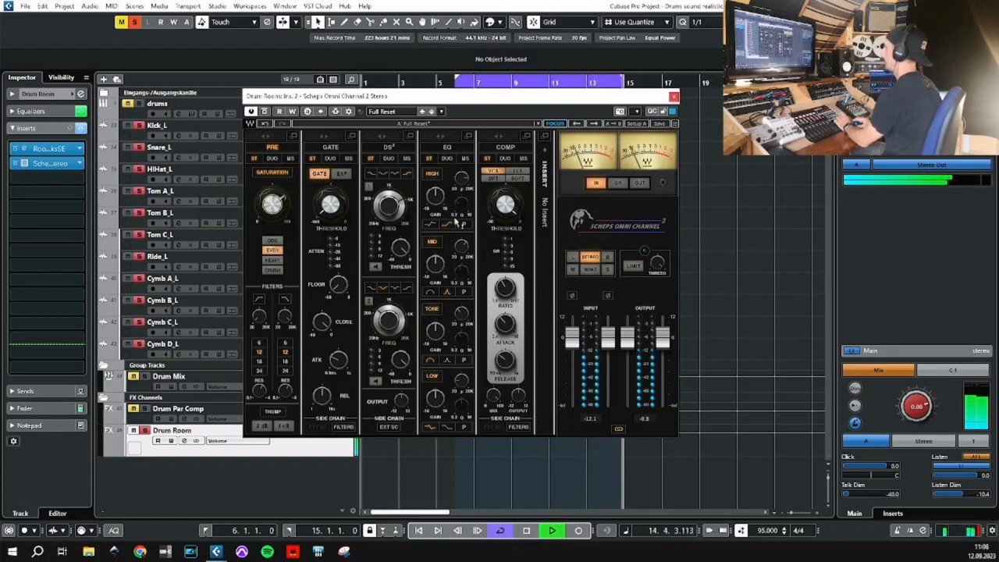
# Set the Drum Room's Scheps Omni compressor to FET with a threshold of about -26 dB, then close the plug-in and stop playback.
pyautogui.click(518, 171)
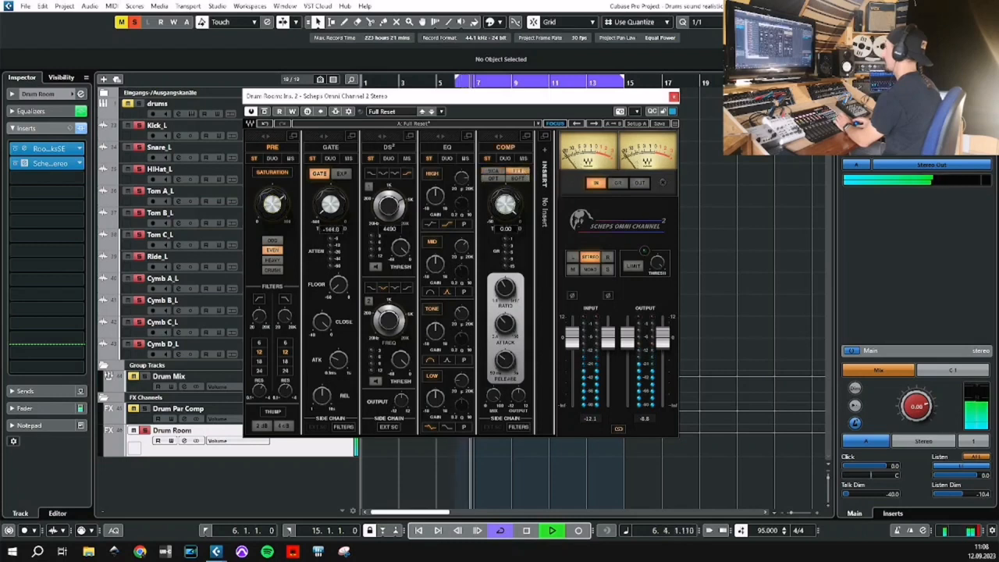
pyautogui.moveTo(511, 201); pyautogui.dragTo(512, 197)
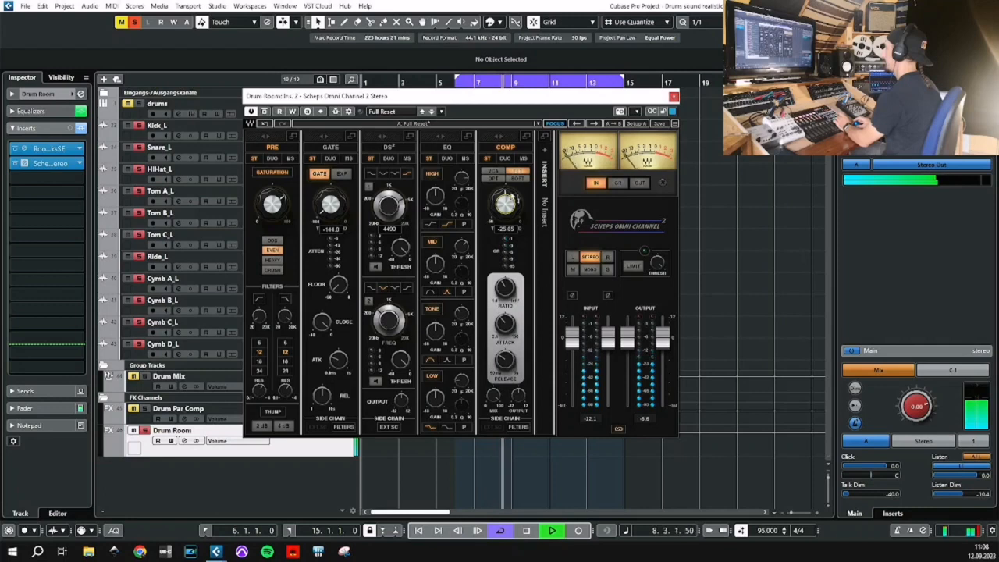
pyautogui.click(674, 97)
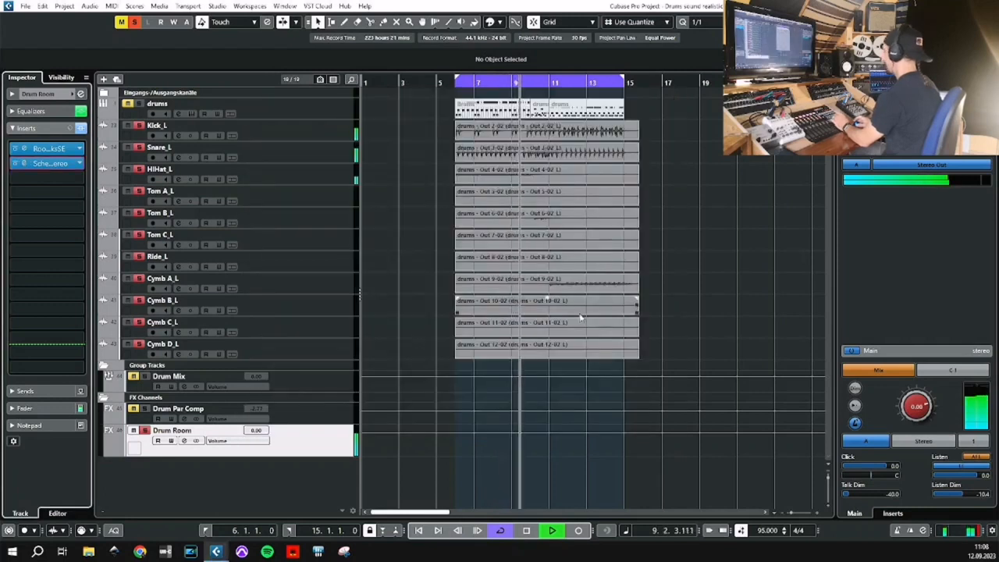
pyautogui.press('space')
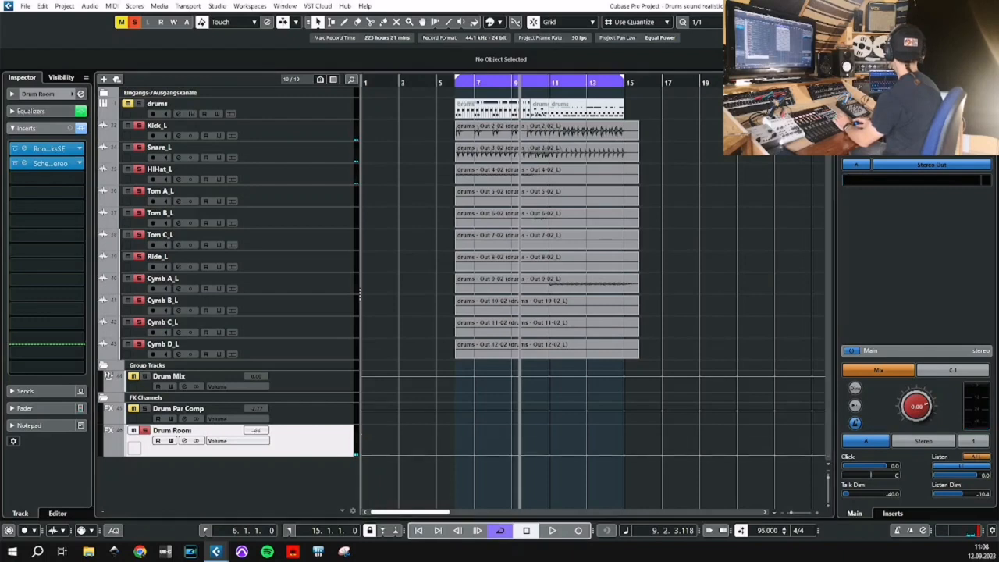
# Audition the loop with Drum Mix soloed, set the Drum Room level to -12.6 dB and return to the loop start.
pyautogui.press('KP_1')
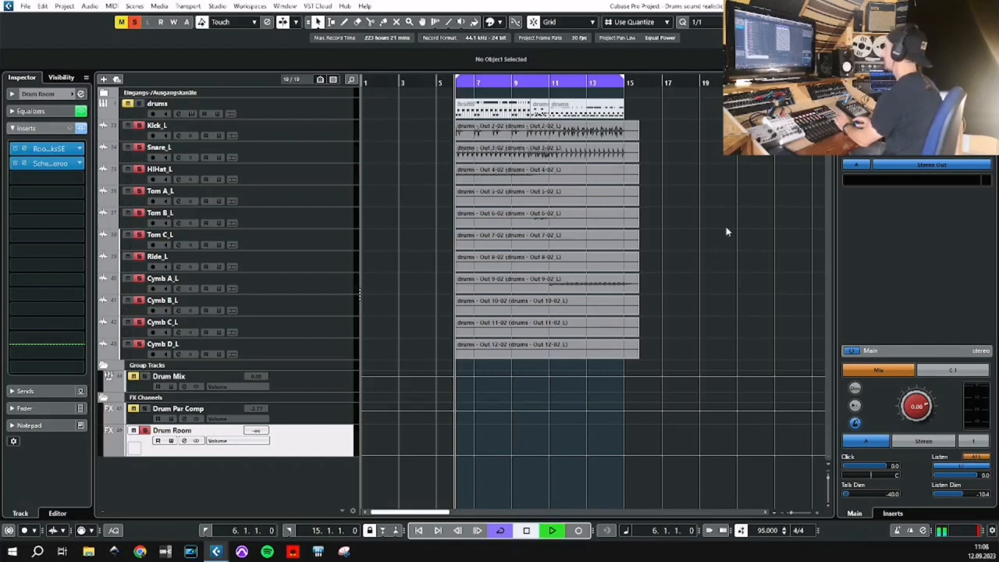
pyautogui.press('space')
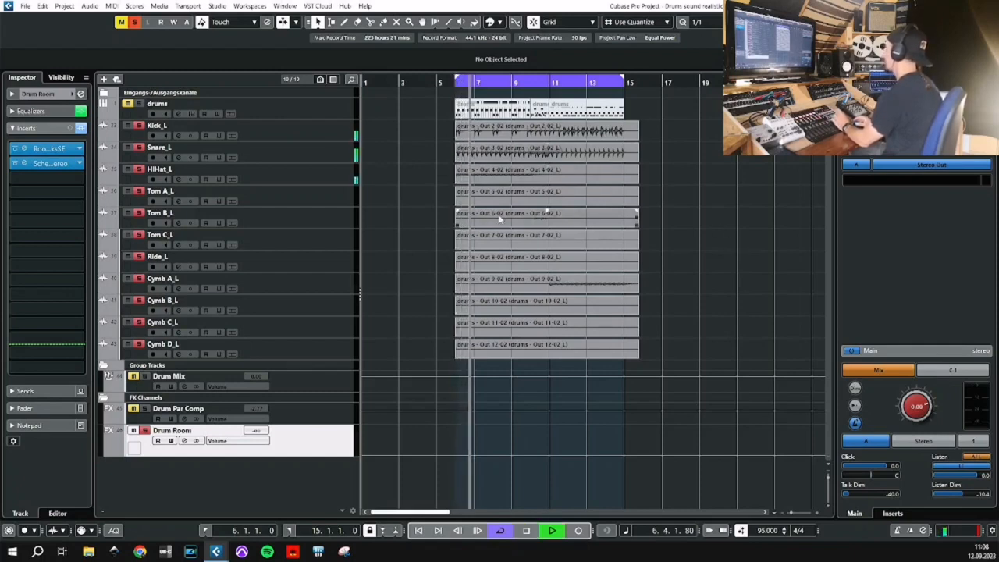
pyautogui.press('space')
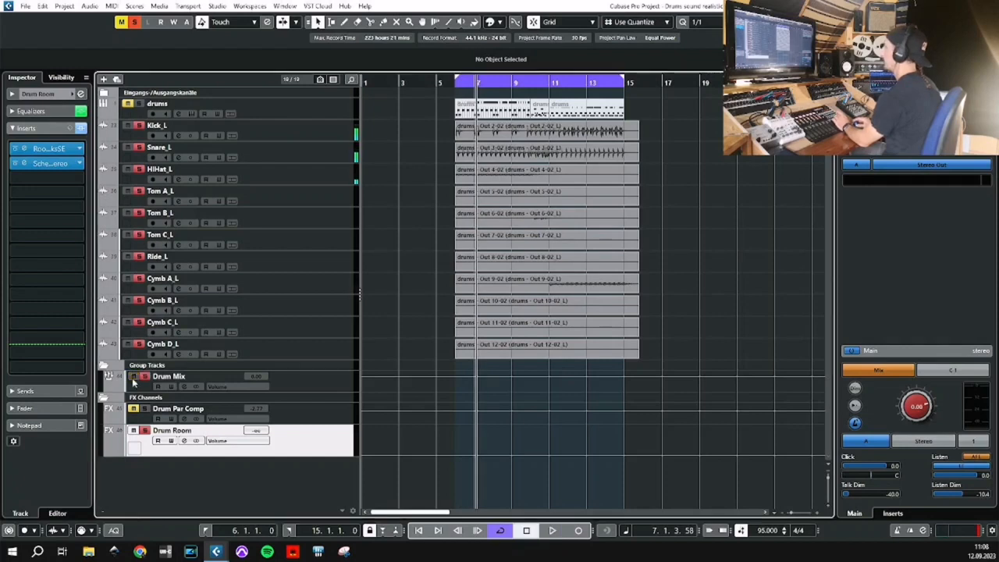
pyautogui.press('space')
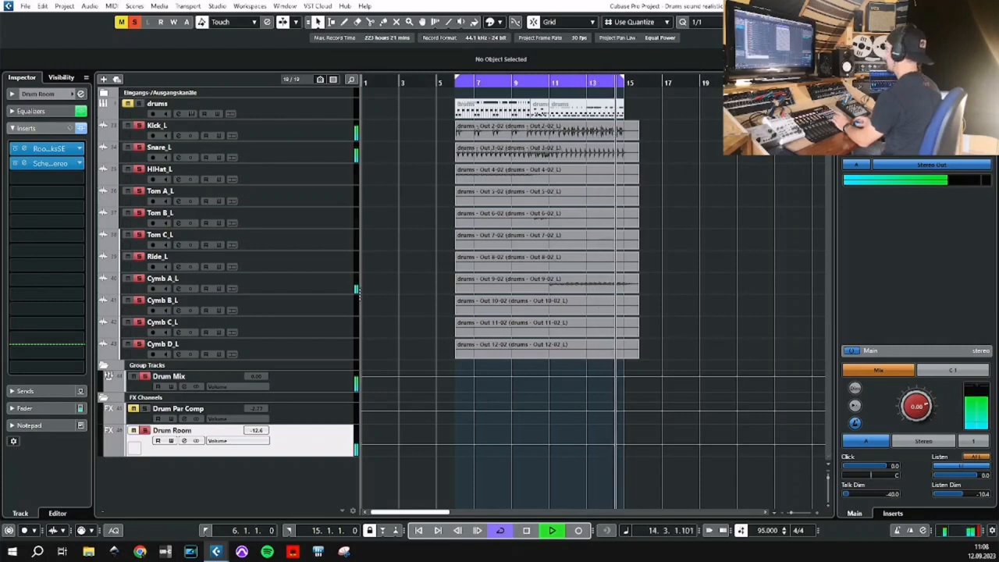
pyautogui.press('space')
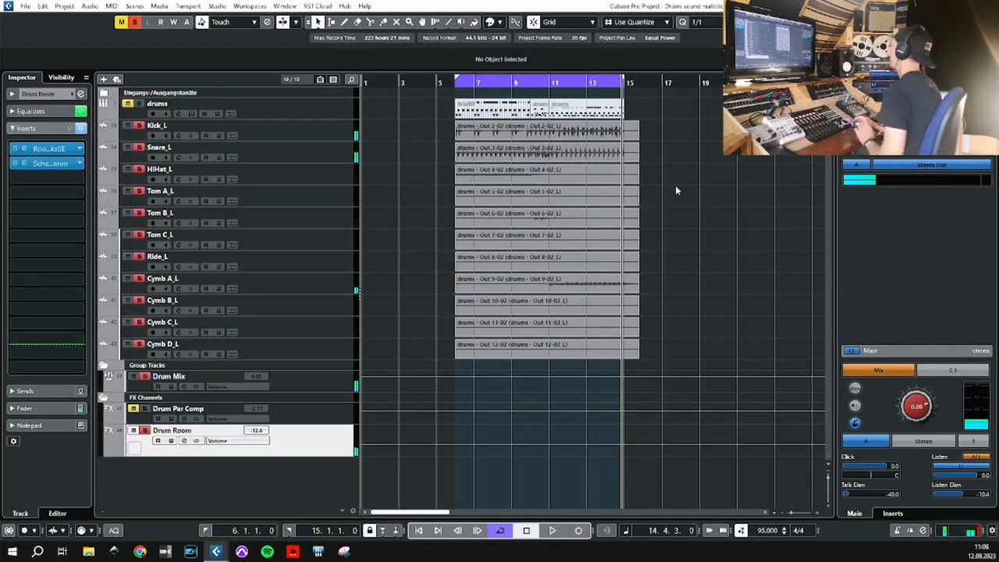
pyautogui.press('KP_1')
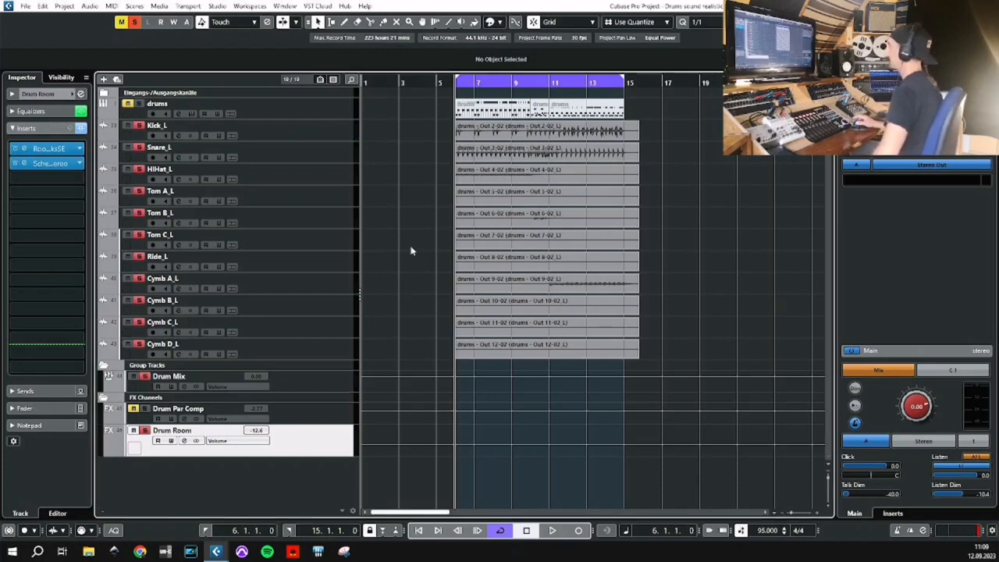
# Start adding an FX channel to the selected tracks Kick_L through Cymb D_L, with Scheps Omni Channel 2 Stereo as its effect.
pyautogui.click(305, 140)
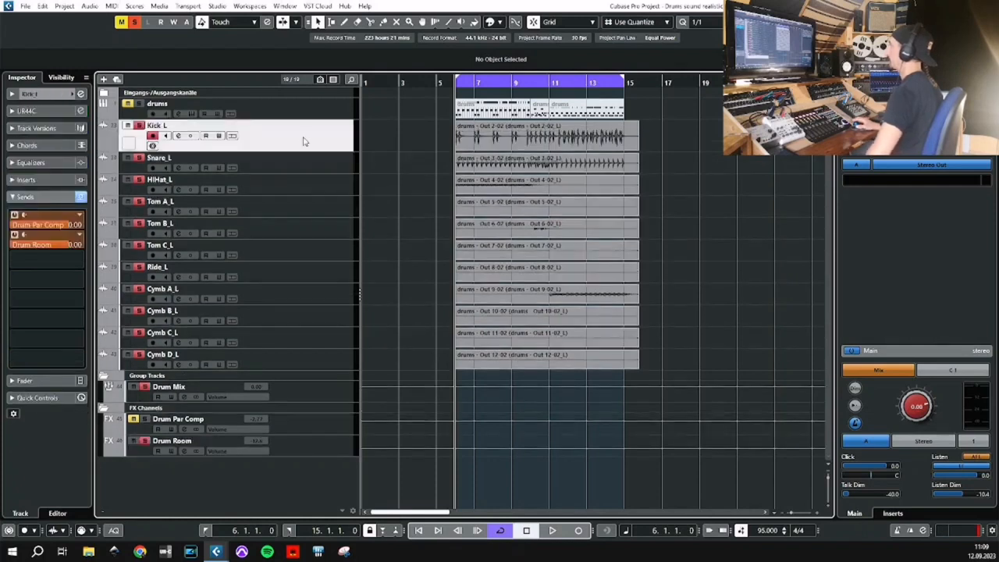
pyautogui.keyDown('shift'); pyautogui.click(316, 356); pyautogui.keyUp('shift')
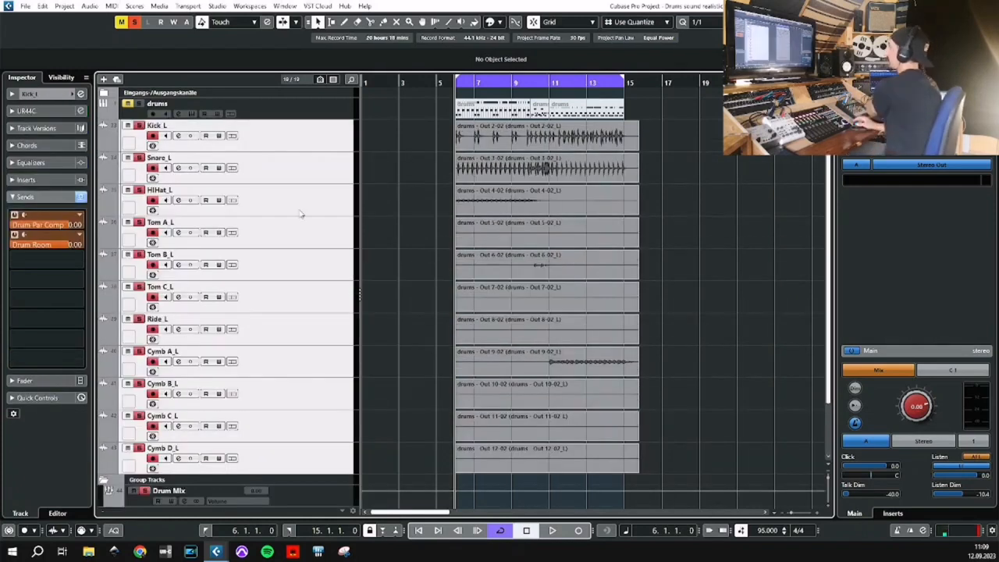
pyautogui.rightClick(306, 149)
pyautogui.moveTo(376, 155)
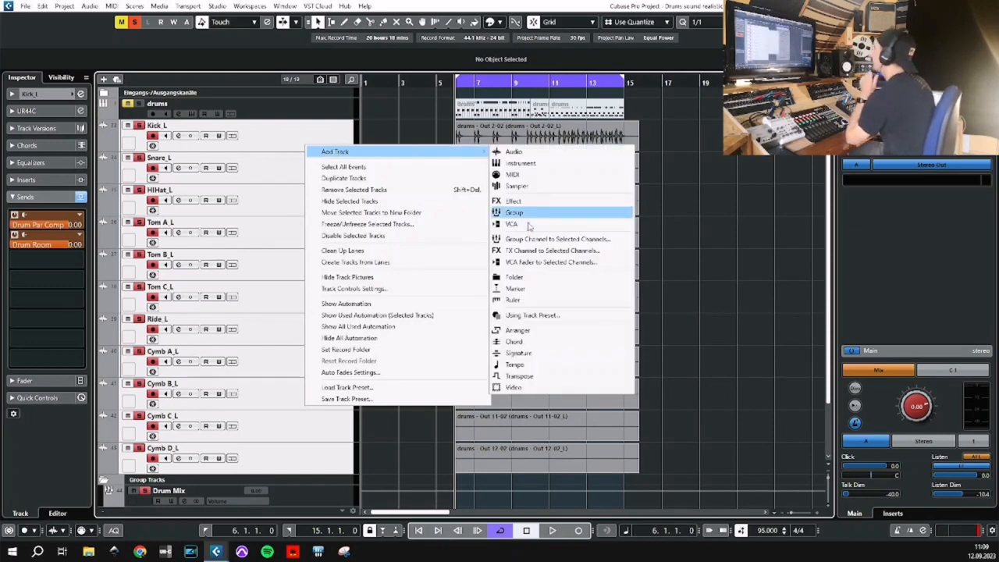
pyautogui.click(553, 249)
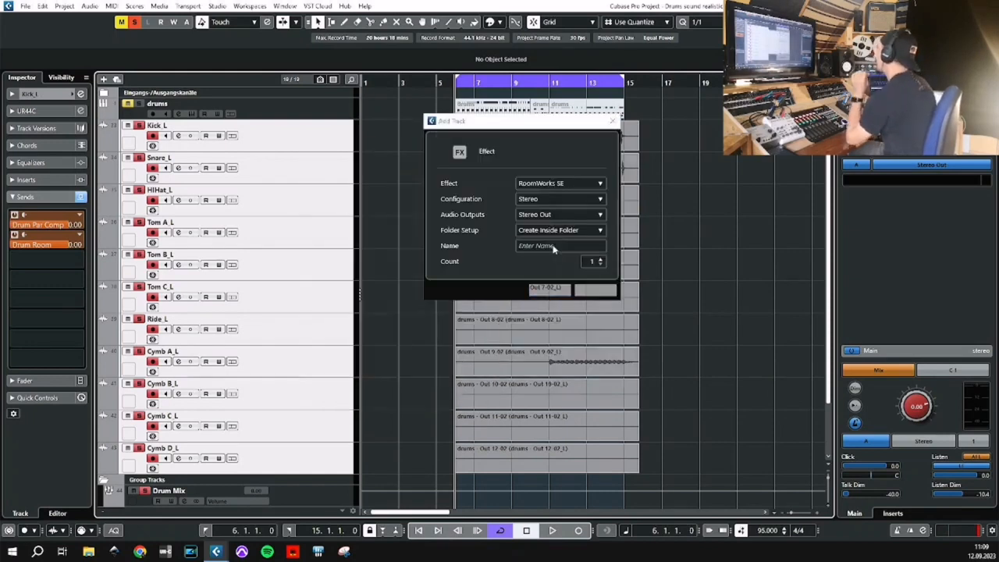
pyautogui.click(571, 185)
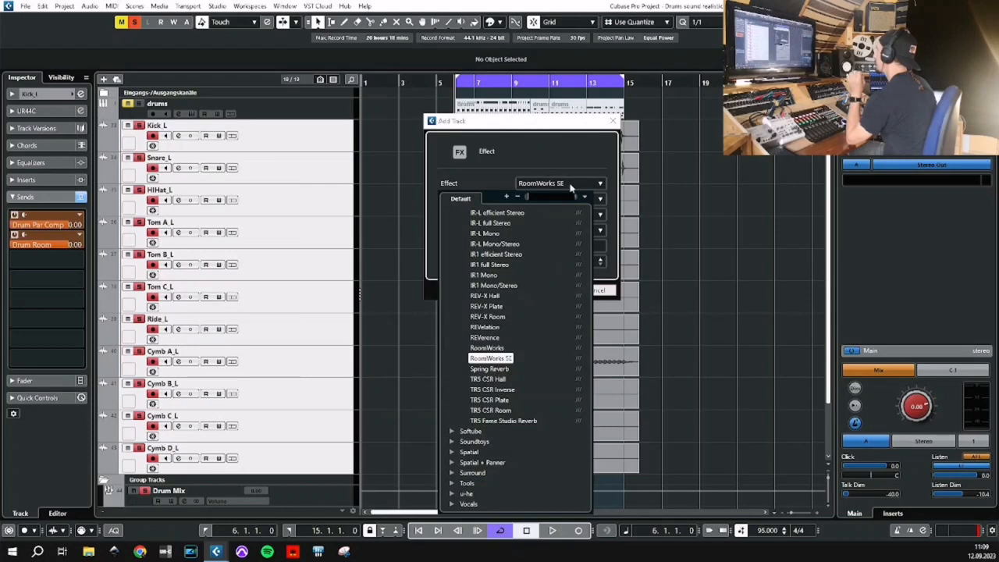
pyautogui.scroll(5, 565, 310)
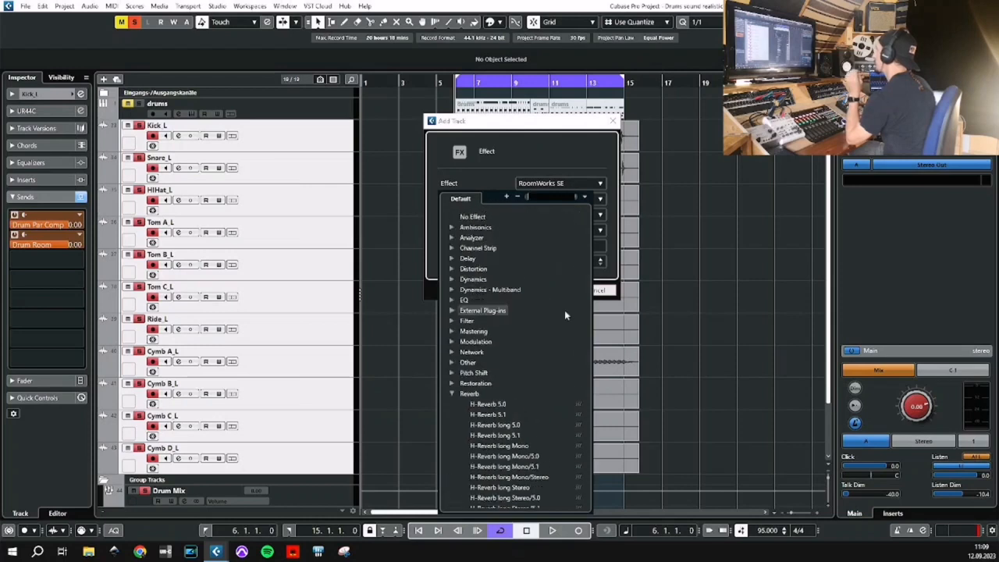
pyautogui.click(450, 392)
pyautogui.click(450, 249)
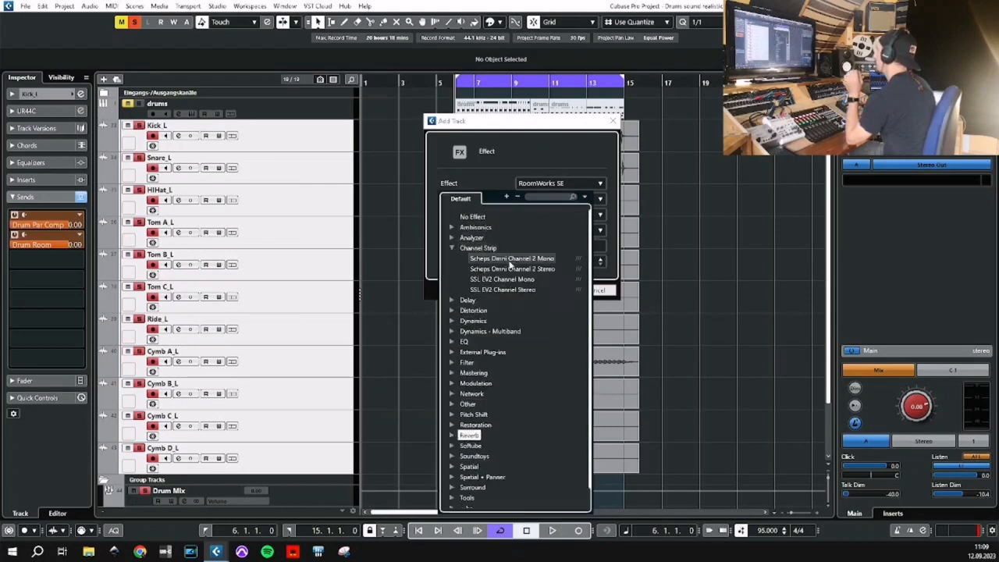
pyautogui.click(511, 272)
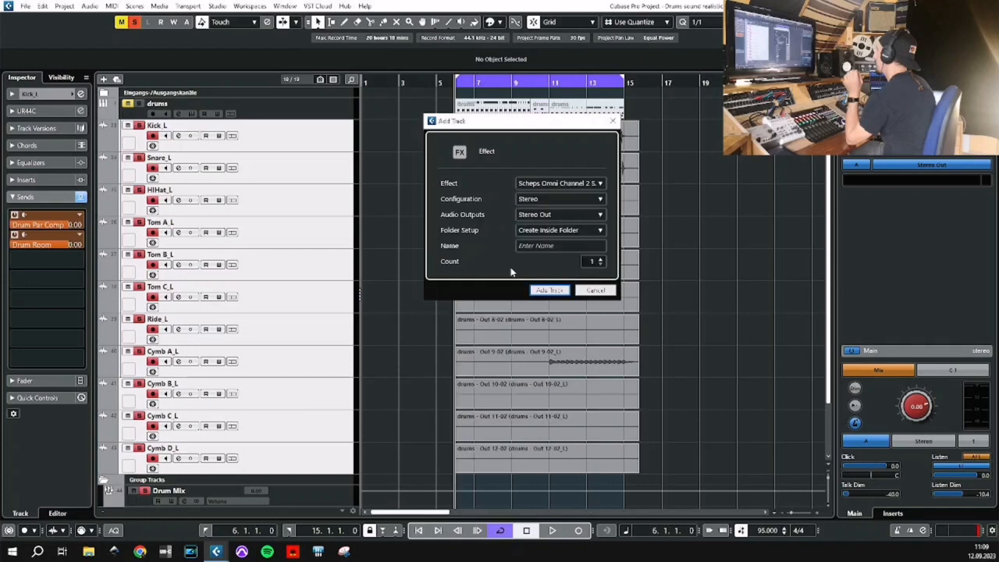
# Name the new FX channel OHeads, create it and close its plug-in window.
pyautogui.click(562, 245)
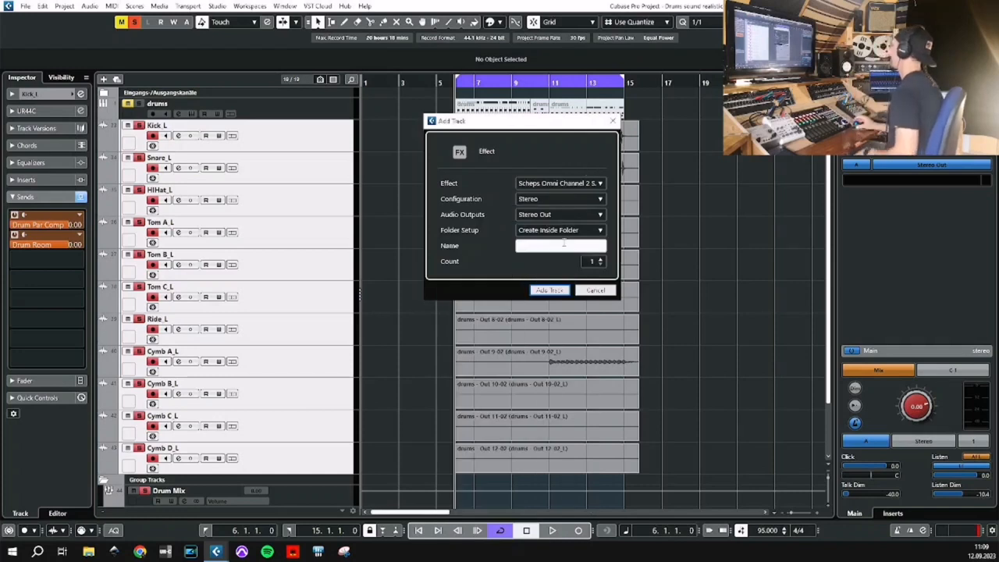
pyautogui.write('OHeads')
pyautogui.click(548, 290)
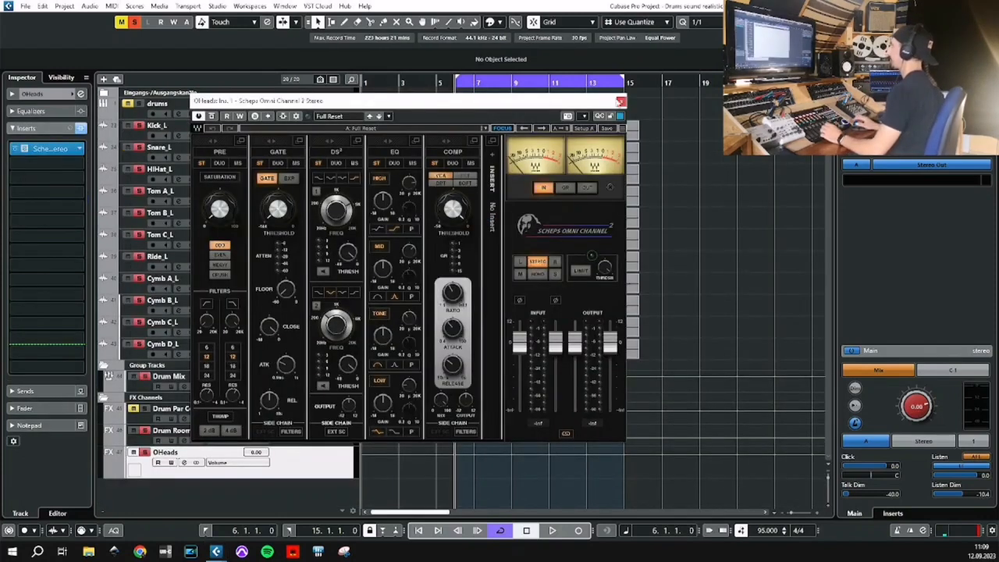
pyautogui.click(620, 102)
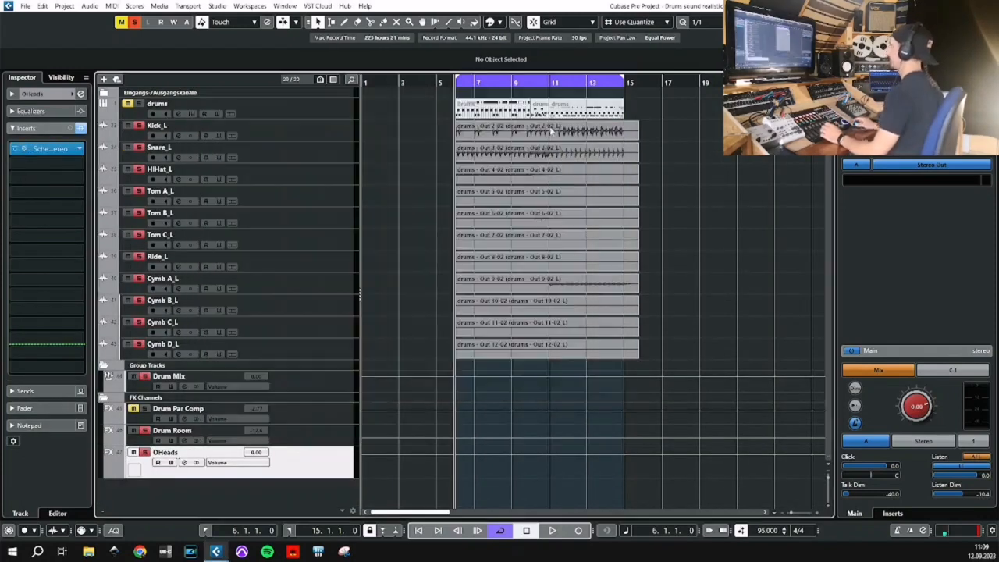
# Set the Kick_L track's send level to OHeads to -10 dB.
pyautogui.click(309, 138)
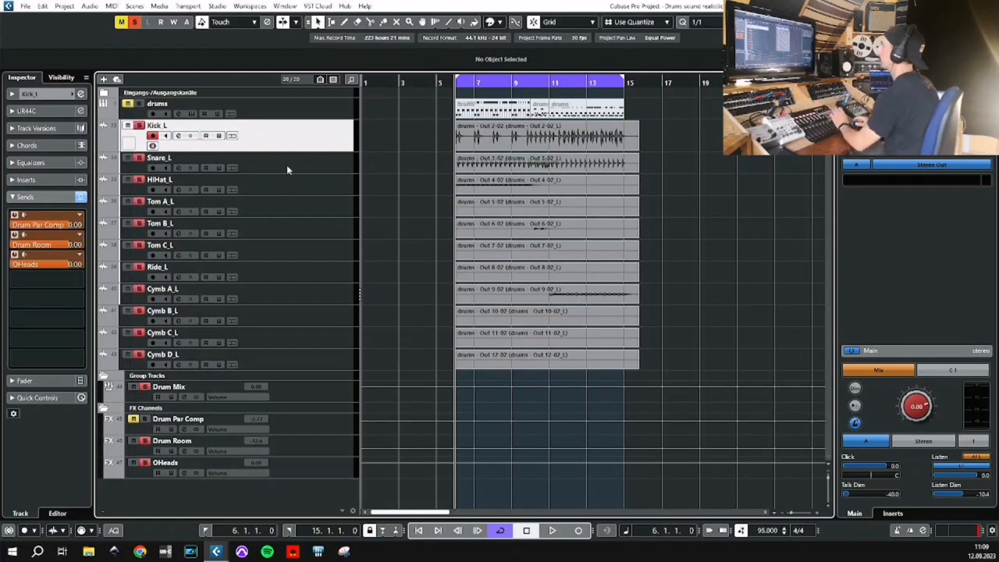
pyautogui.moveTo(67, 269); pyautogui.dragTo(29, 270)
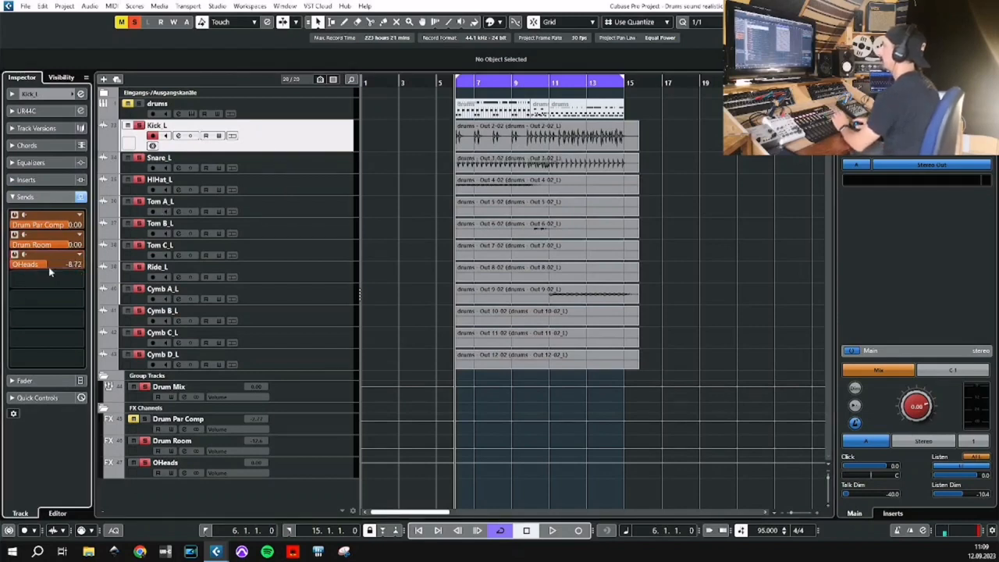
pyautogui.doubleClick(66, 269)
pyautogui.write('-')
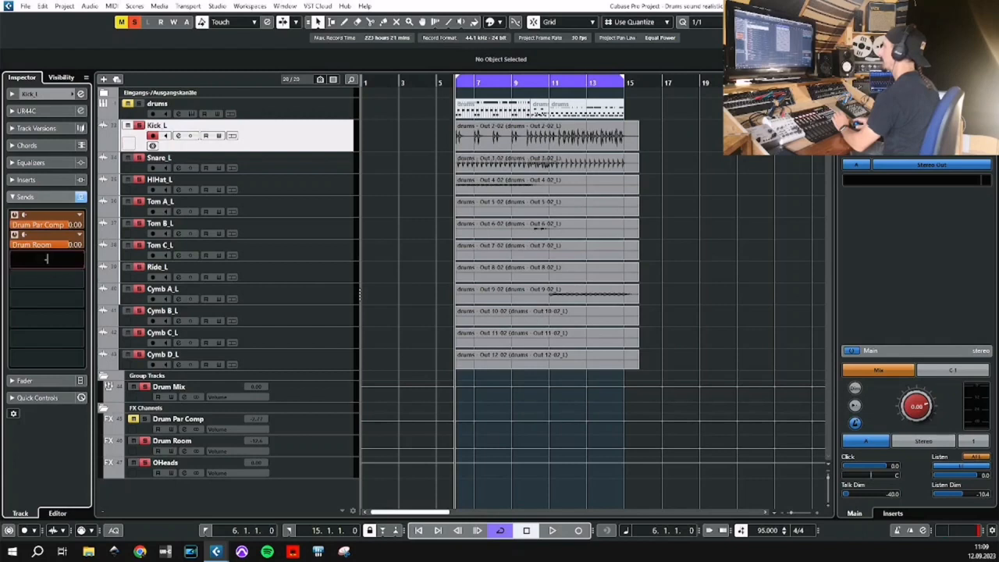
pyautogui.write('10')
pyautogui.press('Return')
# Set the Snare_L track's send level to OHeads to -5 dB.
pyautogui.click(314, 169)
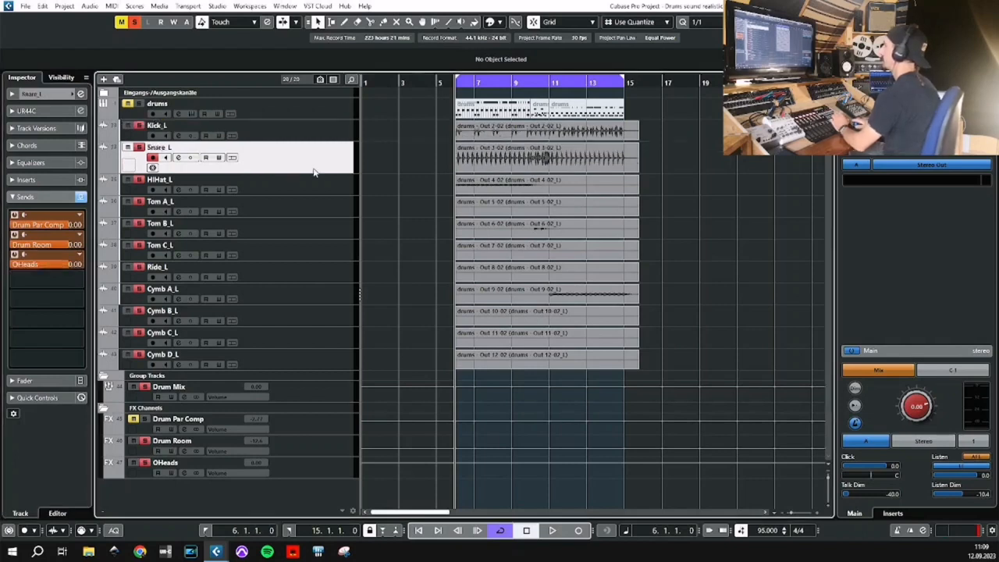
pyautogui.doubleClick(74, 265)
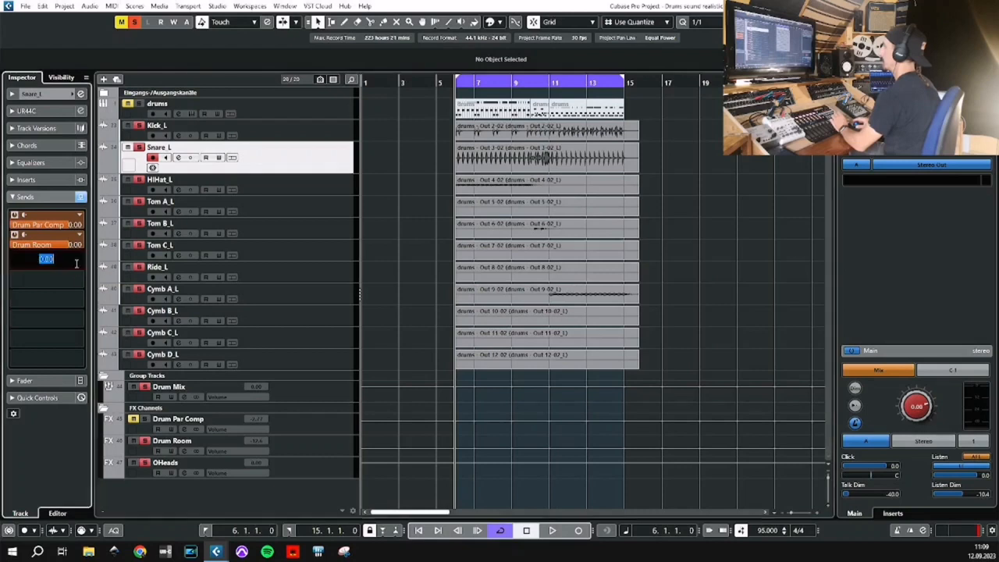
pyautogui.press('Return')
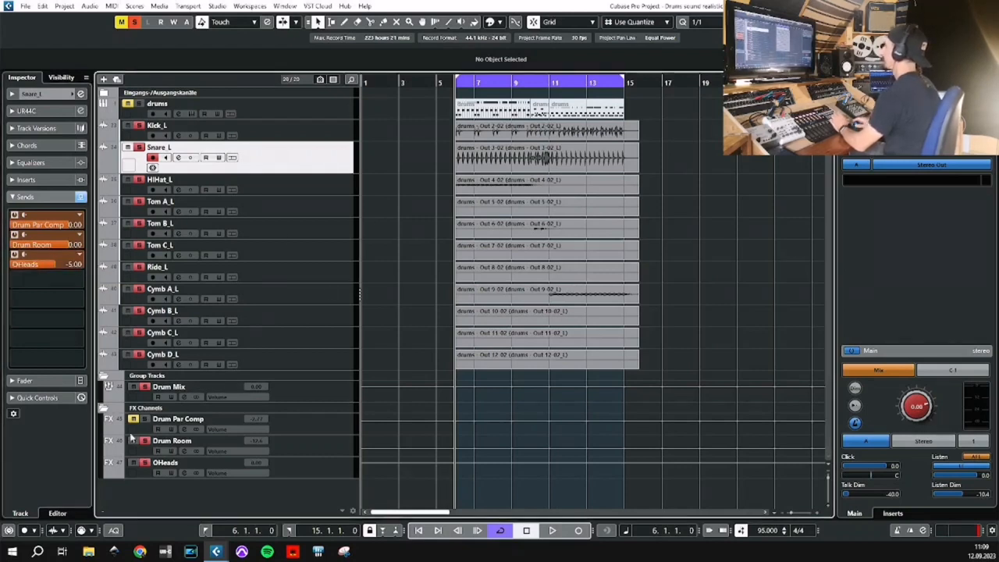
# Mute the Drum Room, audition OHeads together with Drum Mix and select the OHeads channel.
pyautogui.press('space')
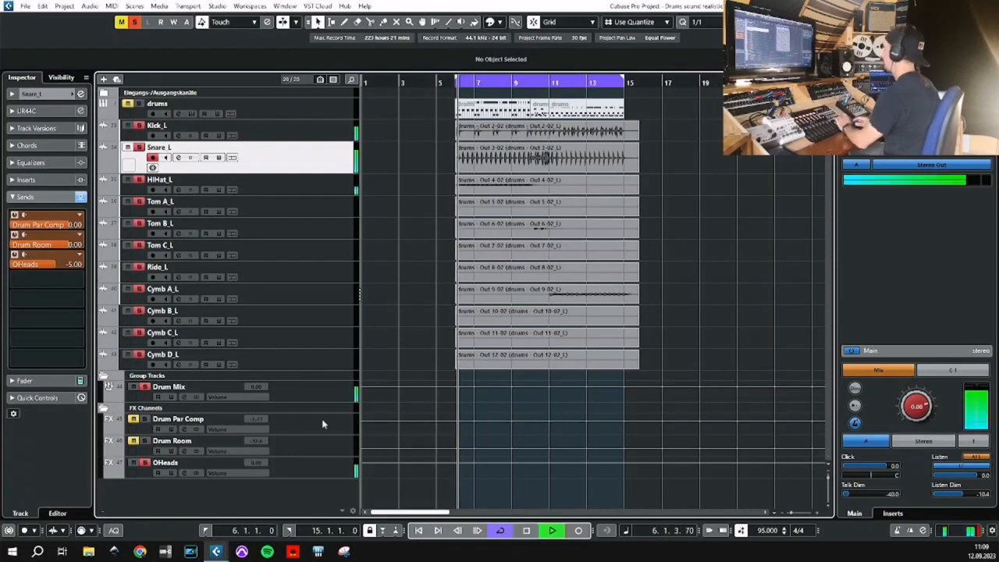
pyautogui.click(305, 466)
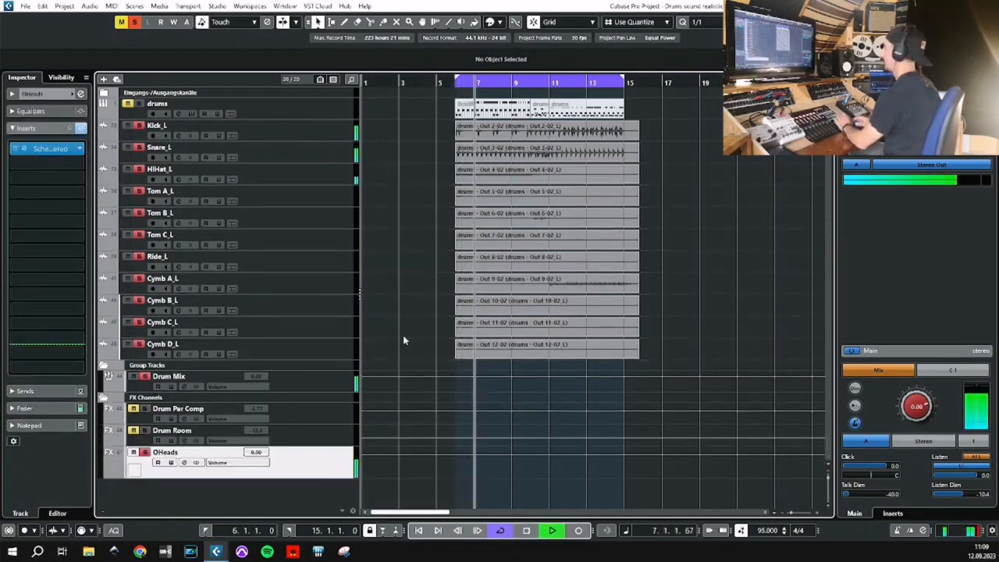
pyautogui.press('space')
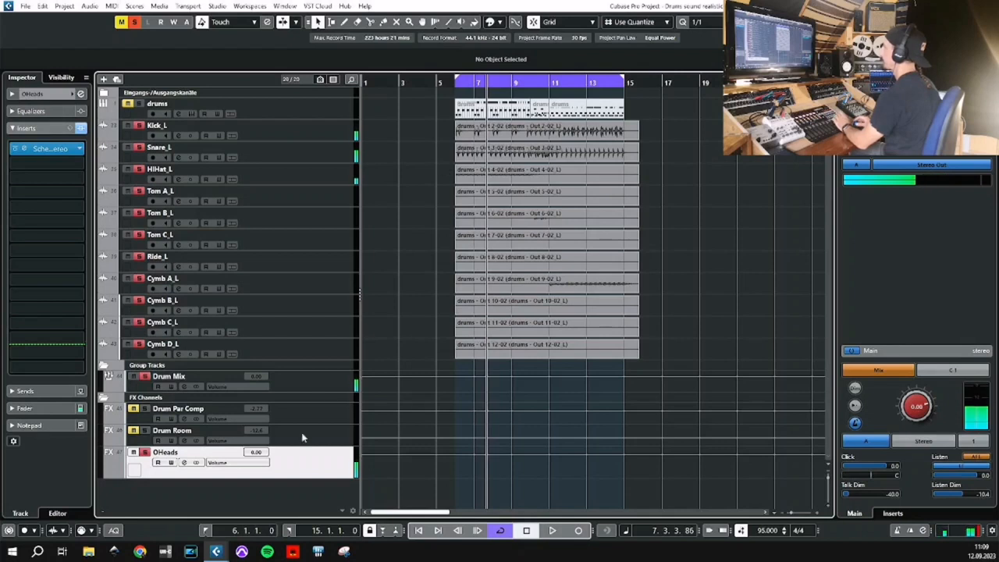
# Open the OHeads channel settings, enable the low-cut filter and raise its frequency during playback.
pyautogui.click(185, 463)
pyautogui.click(321, 372)
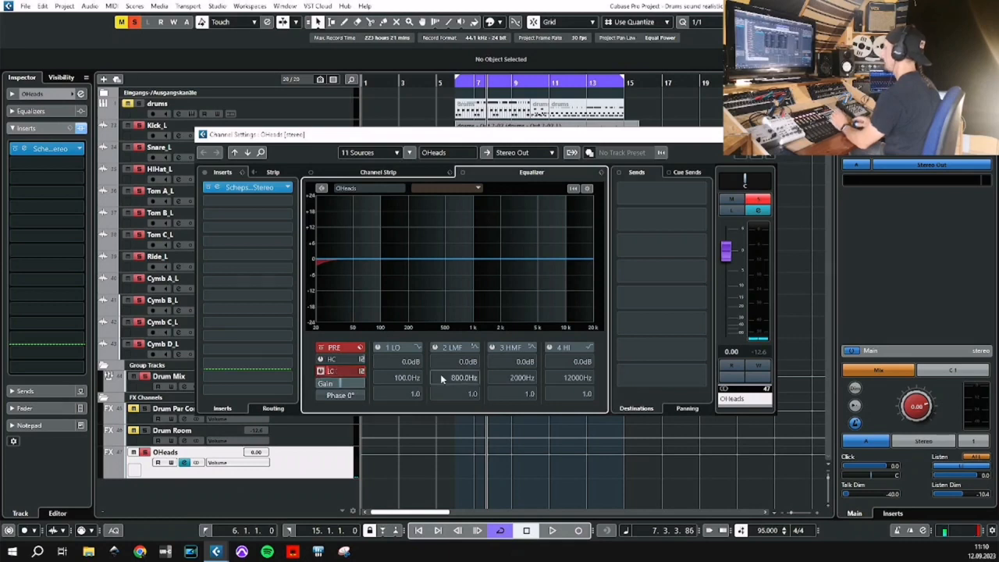
pyautogui.press('space')
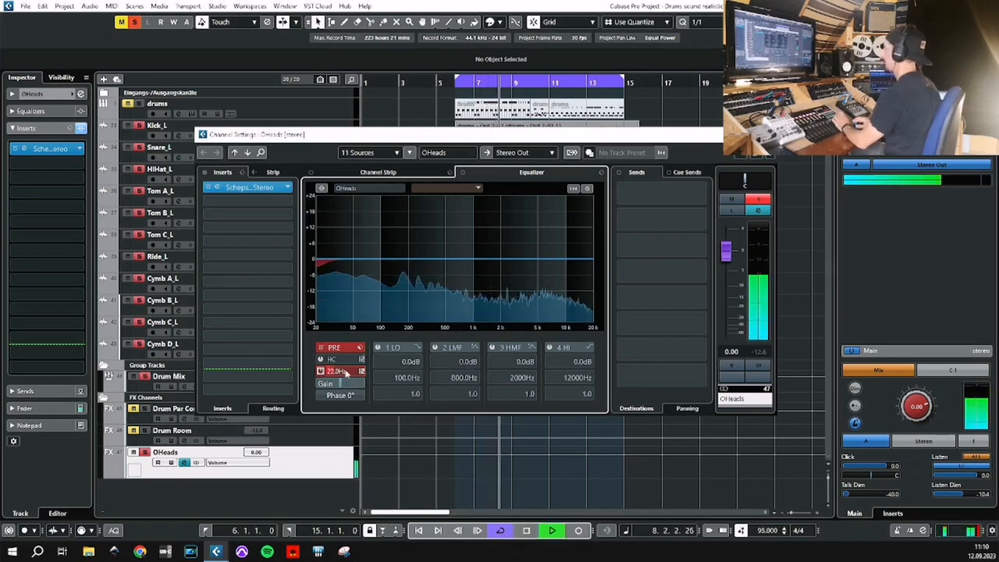
pyautogui.scroll(10, 345, 373)
# Cut the OHeads low EQ band by 10.6 dB at 927 Hz and boost the high band by 4.3 dB at about 3.13 kHz.
pyautogui.click(388, 346)
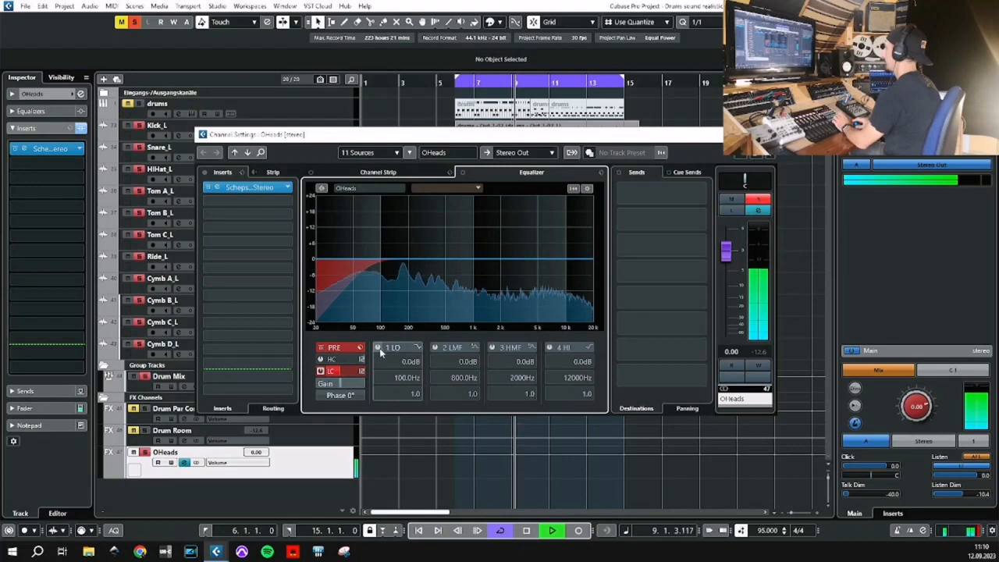
pyautogui.moveTo(393, 266); pyautogui.dragTo(472, 288)
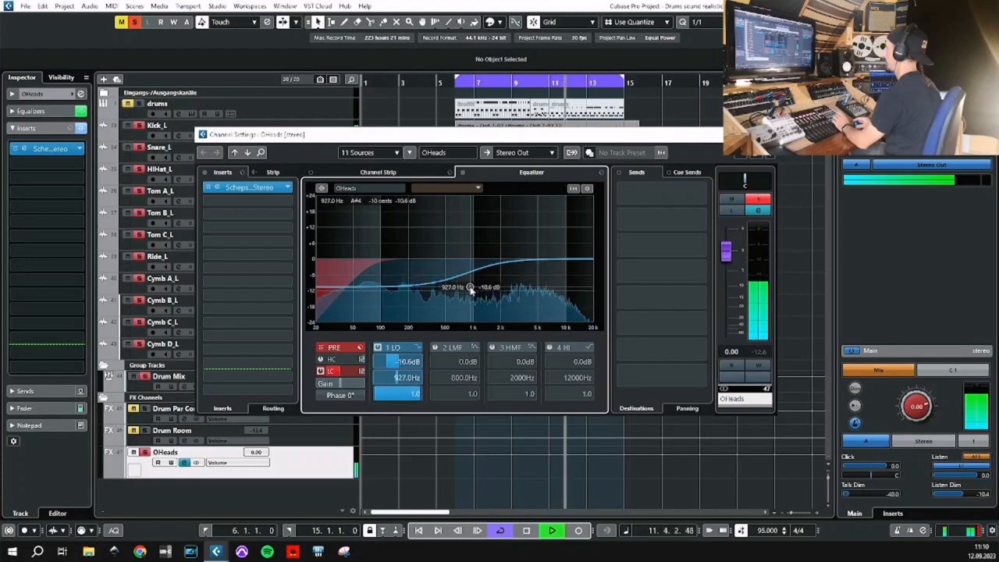
pyautogui.click(550, 348)
pyautogui.moveTo(573, 258); pyautogui.dragTo(520, 249)
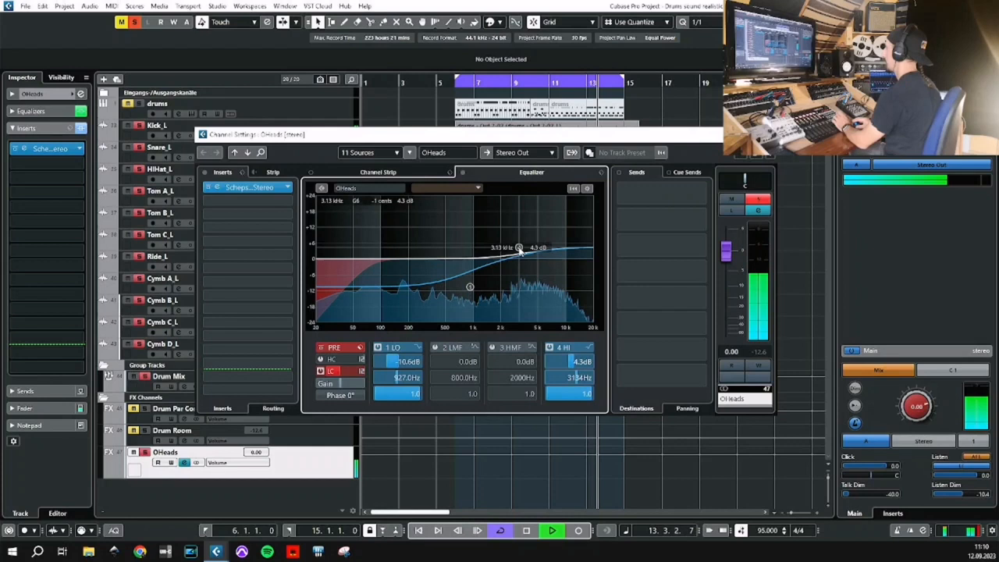
# Close the OHeads channel settings and adjust the saturation in its Scheps Omni Channel 2 insert while auditioning the drums.
pyautogui.click(766, 134)
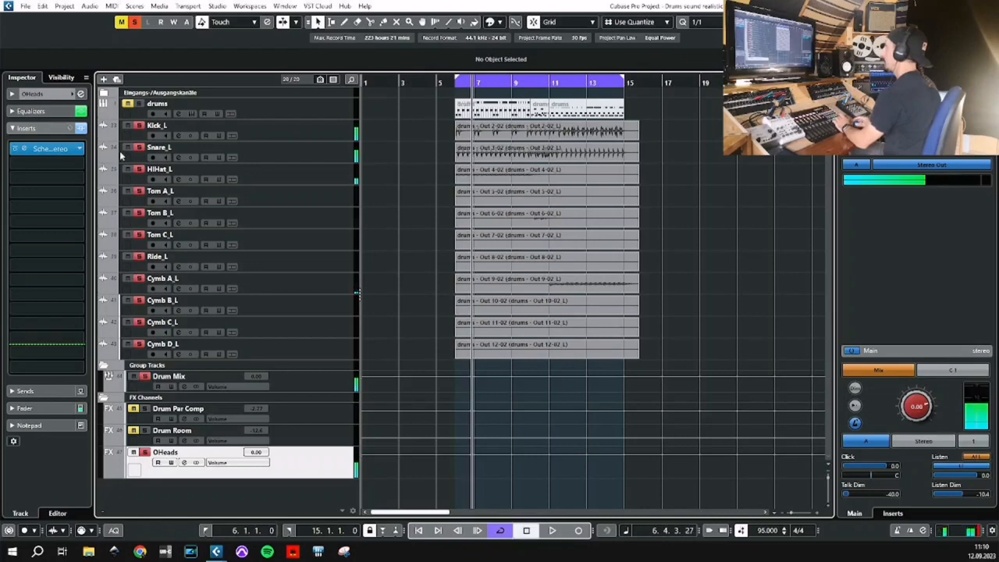
pyautogui.press('space')
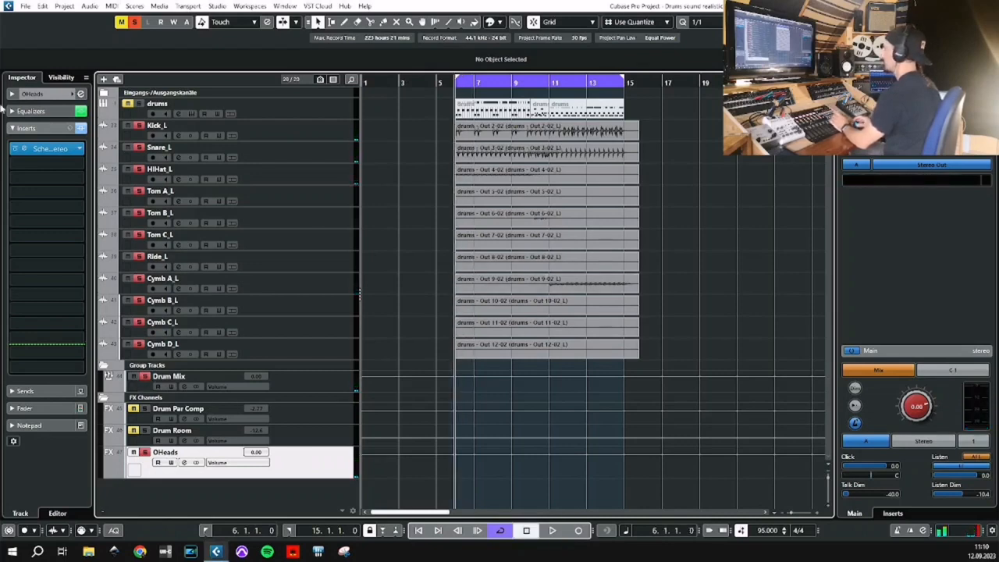
pyautogui.click(23, 149)
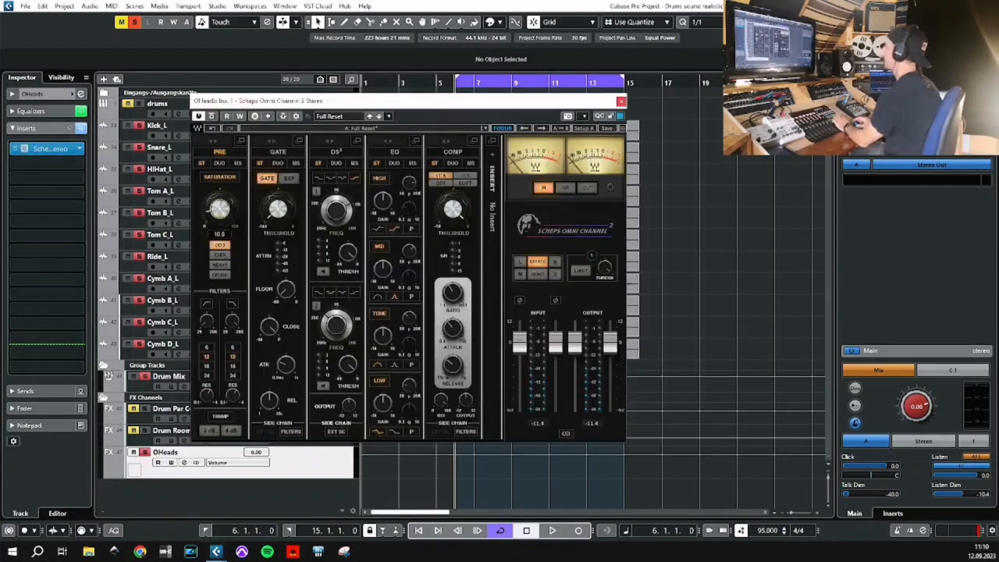
pyautogui.press('space')
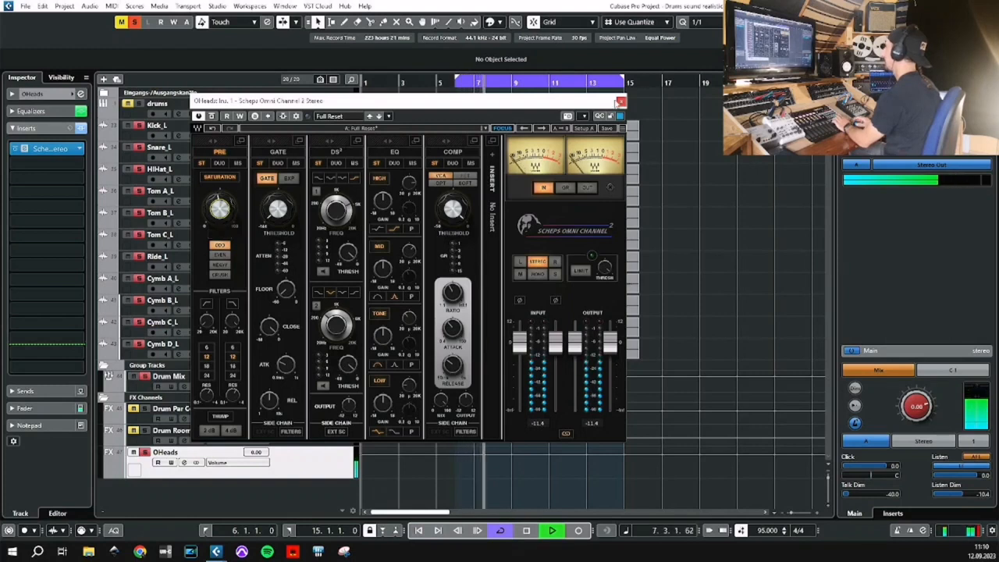
pyautogui.click(621, 103)
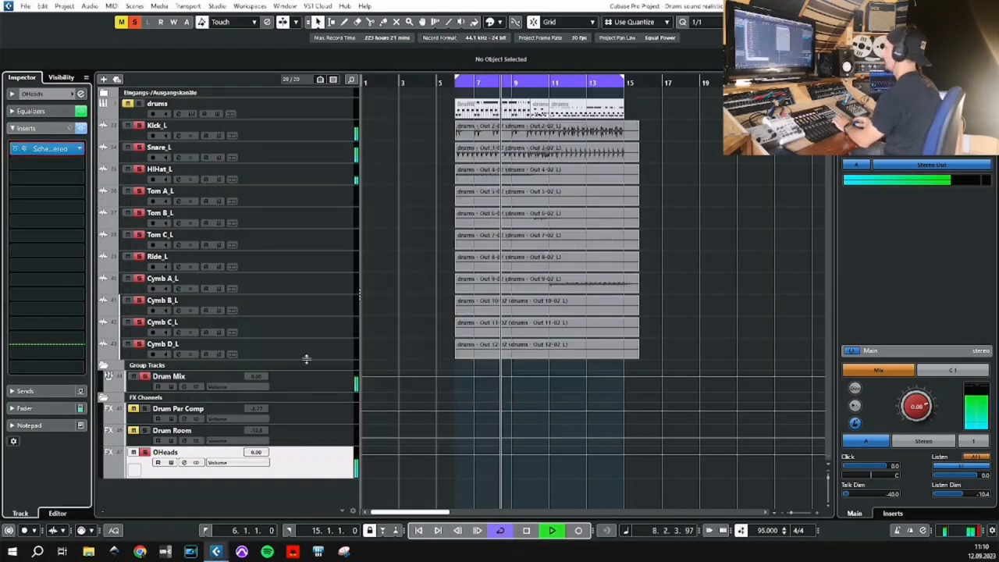
# Show the mixer and bring the OHeads fader up to about -7 dB during playback.
pyautogui.press('space')
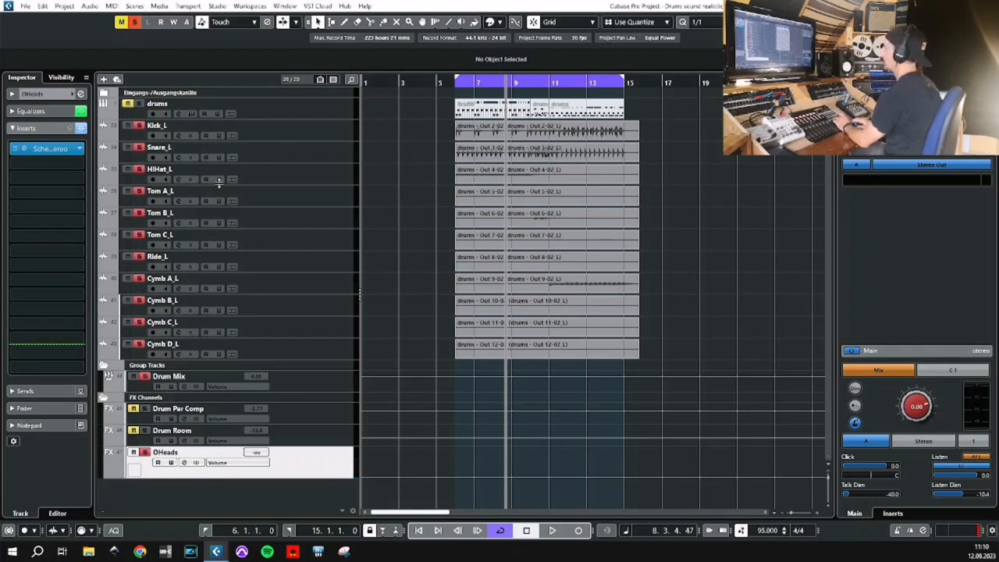
pyautogui.press('space')
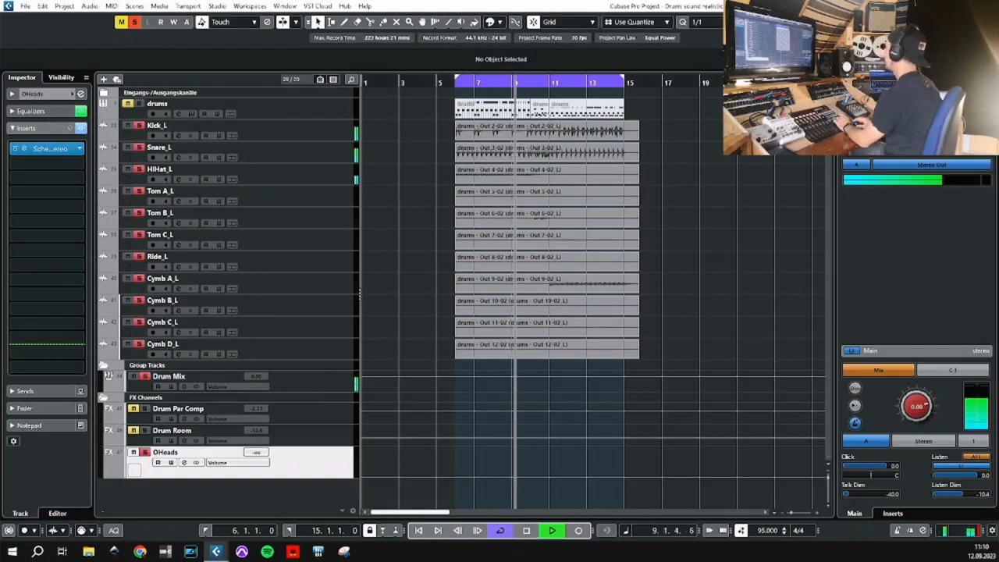
pyautogui.hotkey('ctrl', 'alt', 'e')
pyautogui.moveTo(694, 412); pyautogui.dragTo(697, 370)
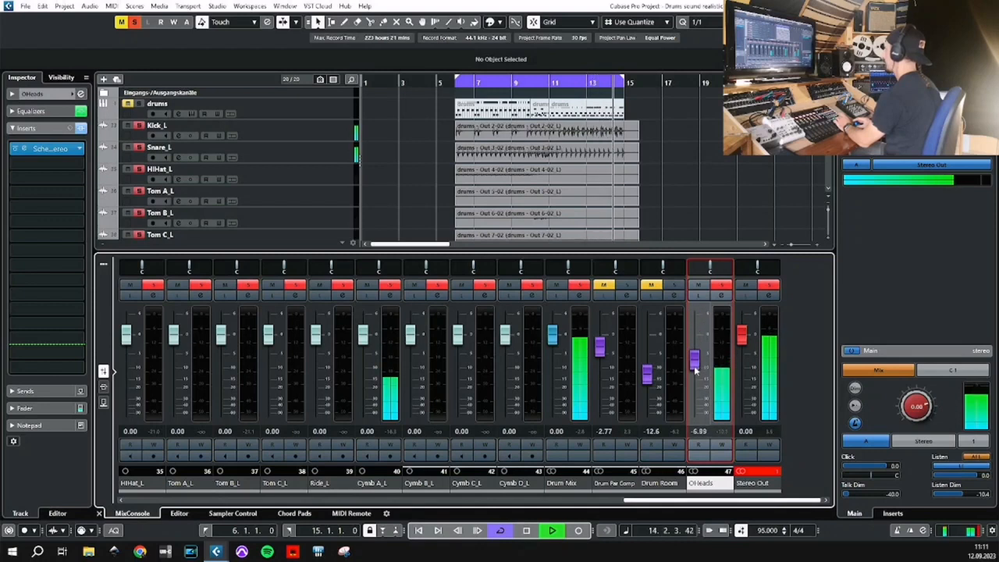
# Unmute Drum Room and Drum Par Comp, lowering their faders to about -13.2 dB and -3.19 dB.
pyautogui.click(651, 285)
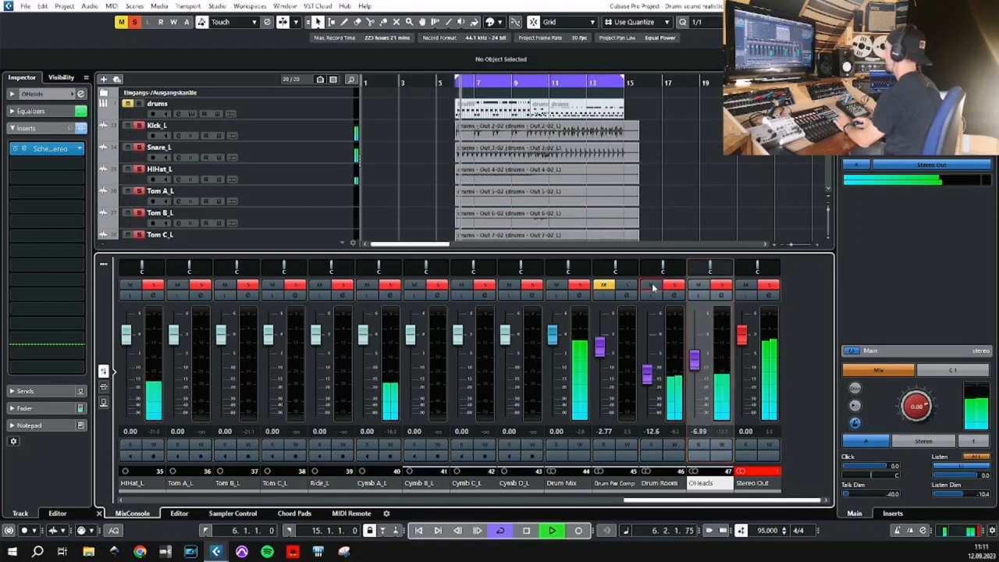
pyautogui.moveTo(647, 375); pyautogui.dragTo(646, 383)
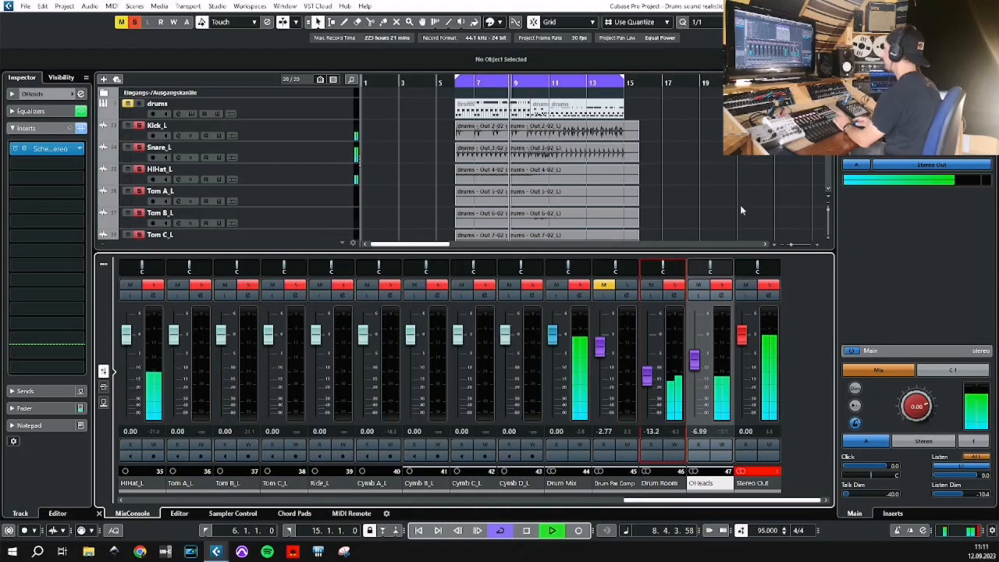
pyautogui.click(605, 286)
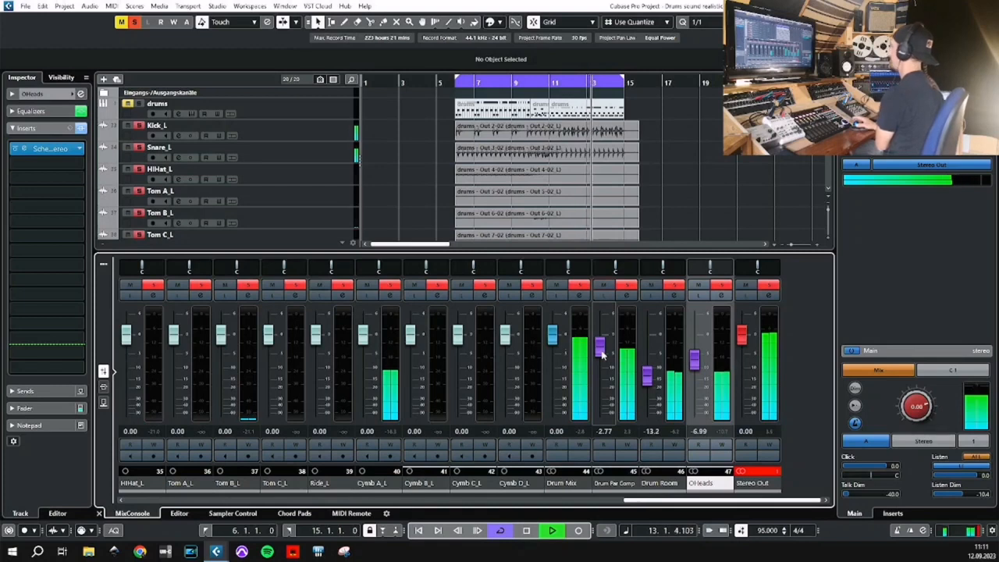
pyautogui.moveTo(602, 355); pyautogui.dragTo(602, 358)
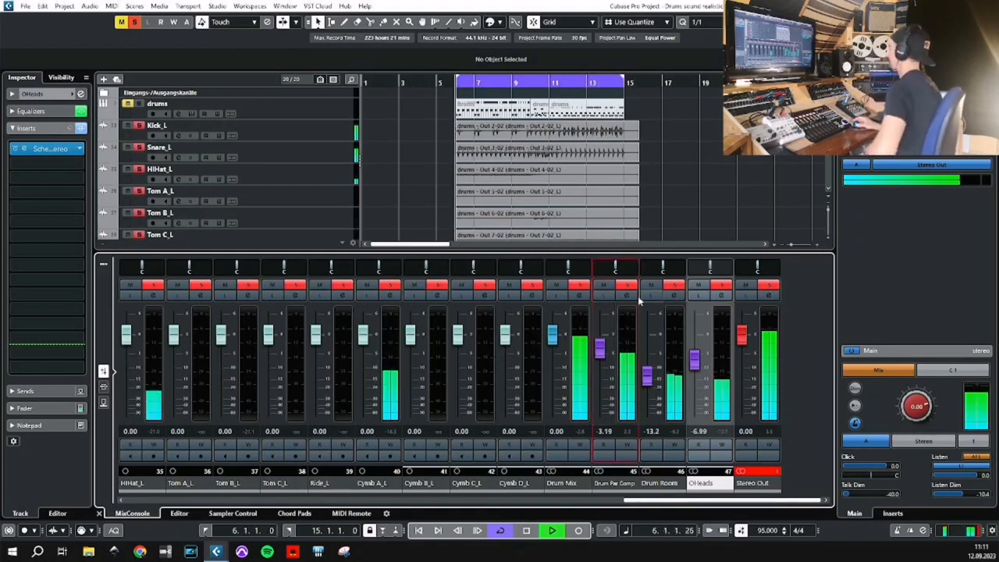
# Compare the mix with Drum Par Comp, Drum Room and OHeads muted, unmute them one after another, and stop playback.
pyautogui.click(604, 284)
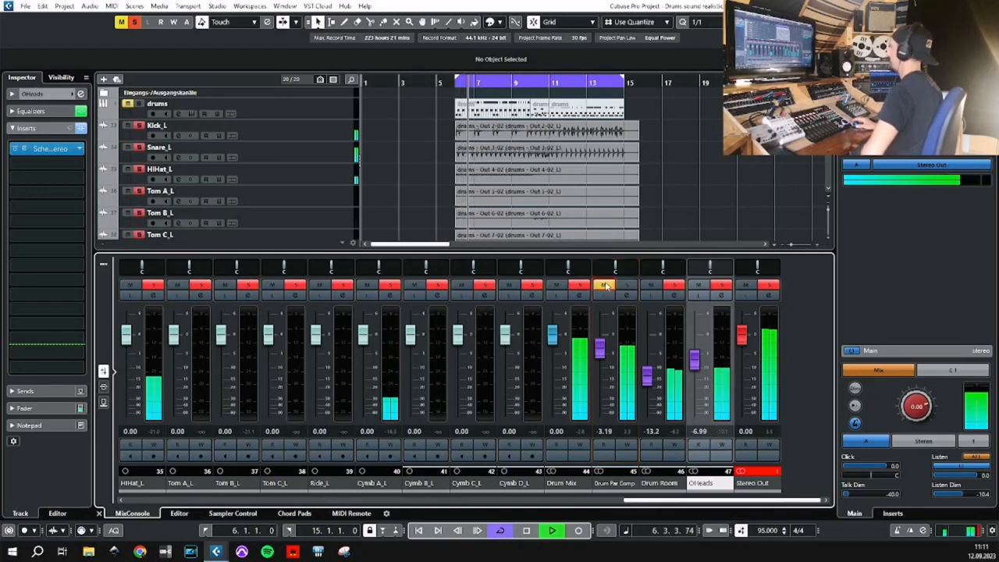
pyautogui.click(651, 285)
pyautogui.click(699, 285)
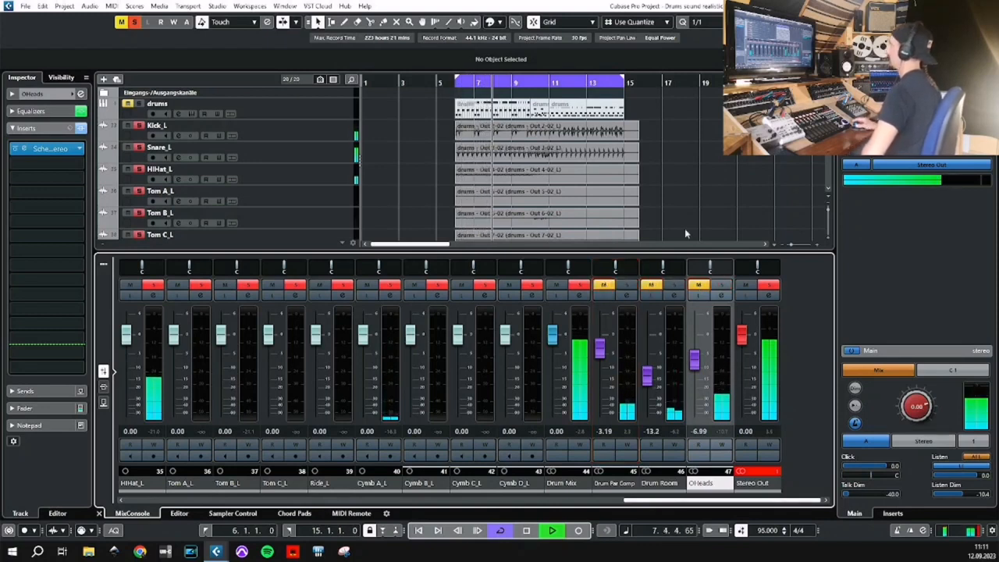
pyautogui.click(604, 285)
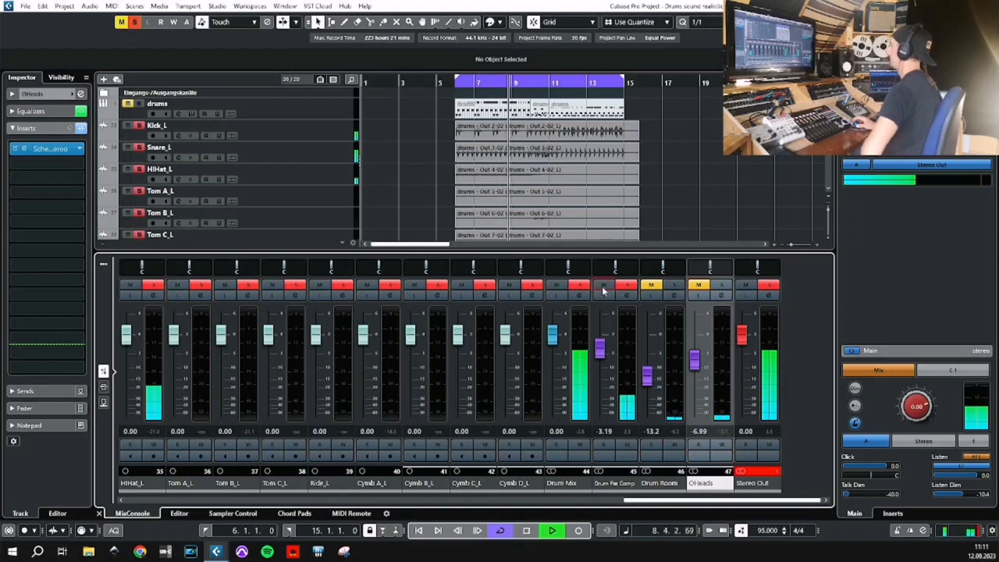
pyautogui.click(651, 286)
pyautogui.click(699, 285)
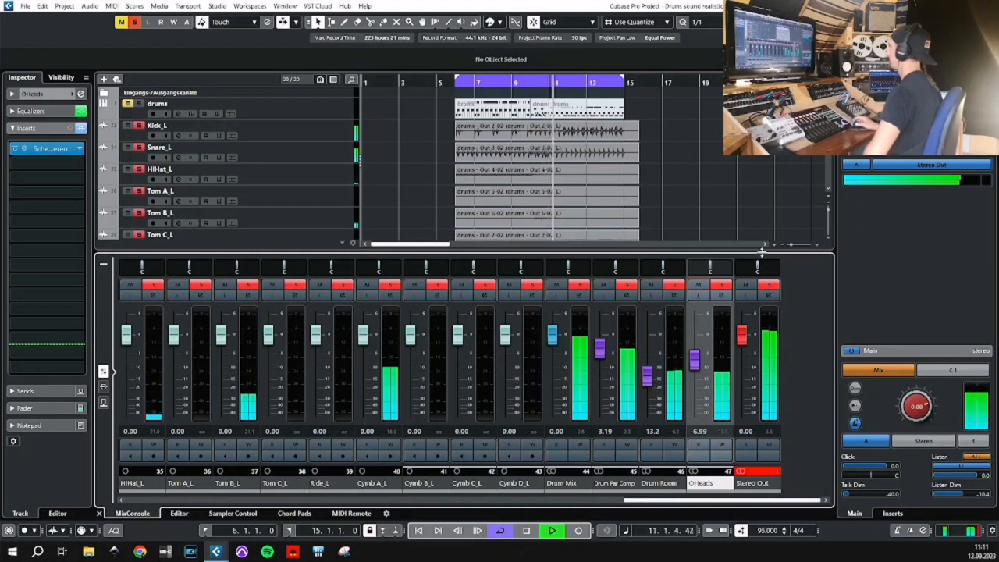
pyautogui.press('space')
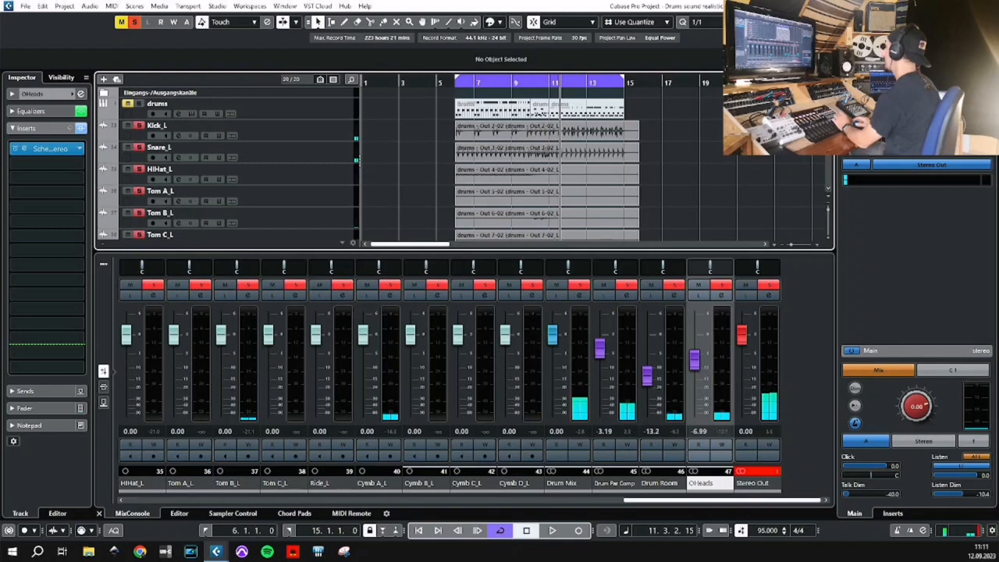
# Close the mixer and load Scheps Omni Channel 2 Mono from the Channel Strip category as Kick_L's first insert.
pyautogui.click(965, 22)
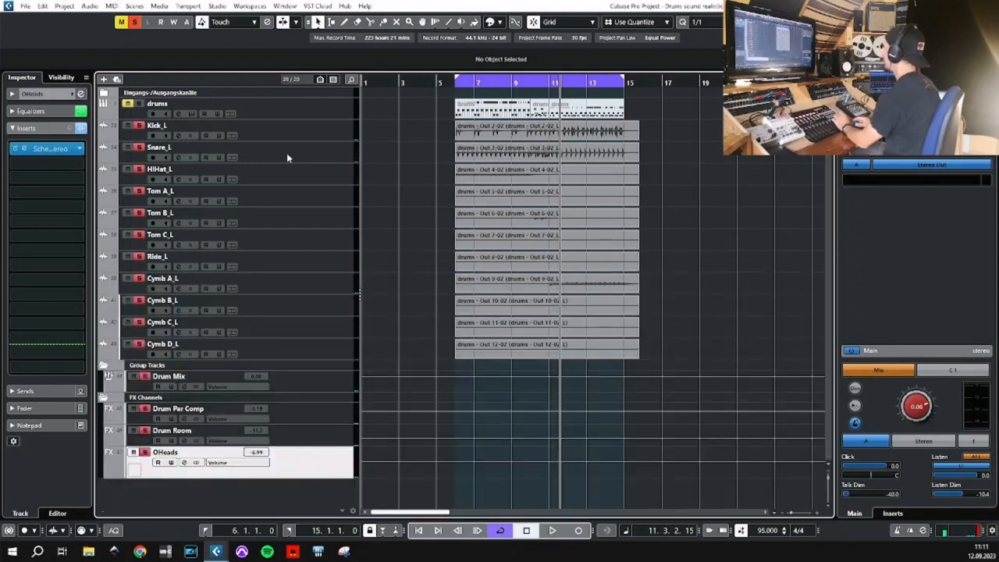
pyautogui.click(290, 127)
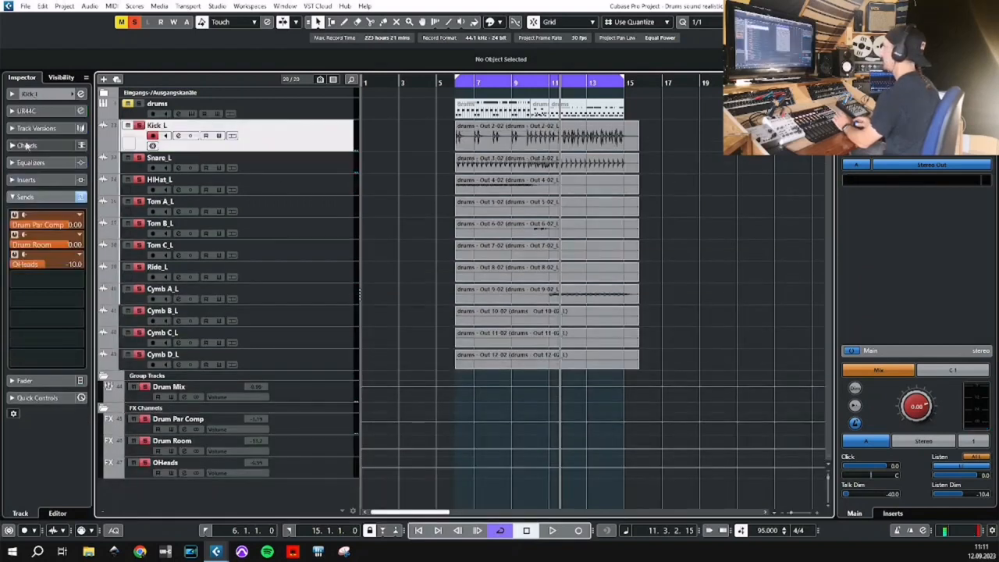
pyautogui.click(13, 180)
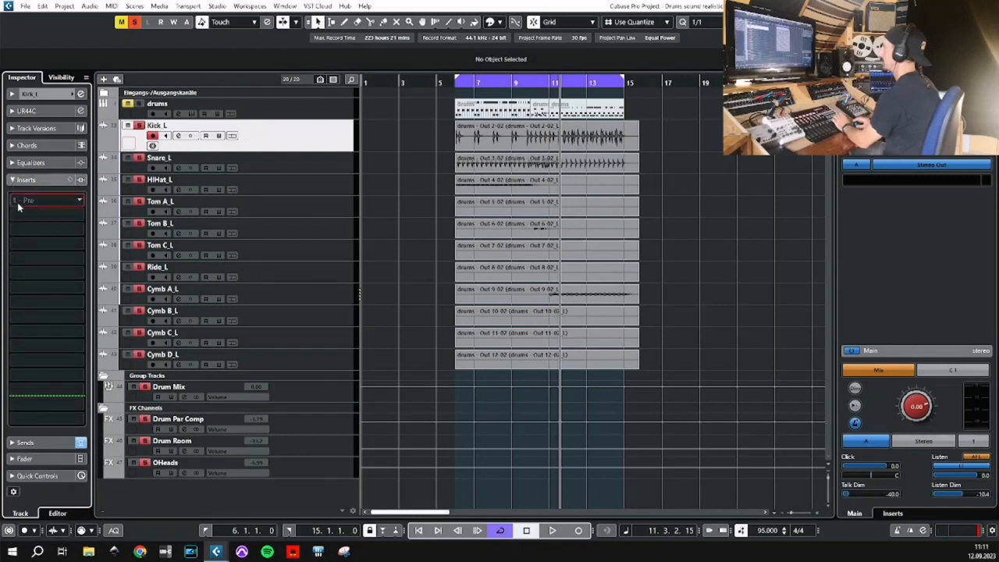
pyautogui.click(18, 206)
pyautogui.click(23, 252)
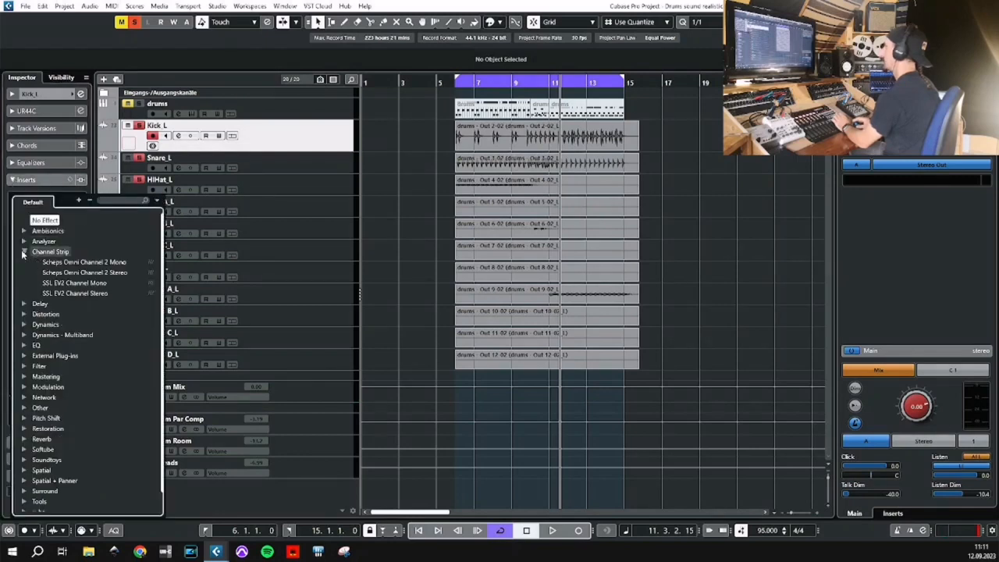
pyautogui.click(77, 262)
pyautogui.moveTo(525, 92); pyautogui.dragTo(676, 173)
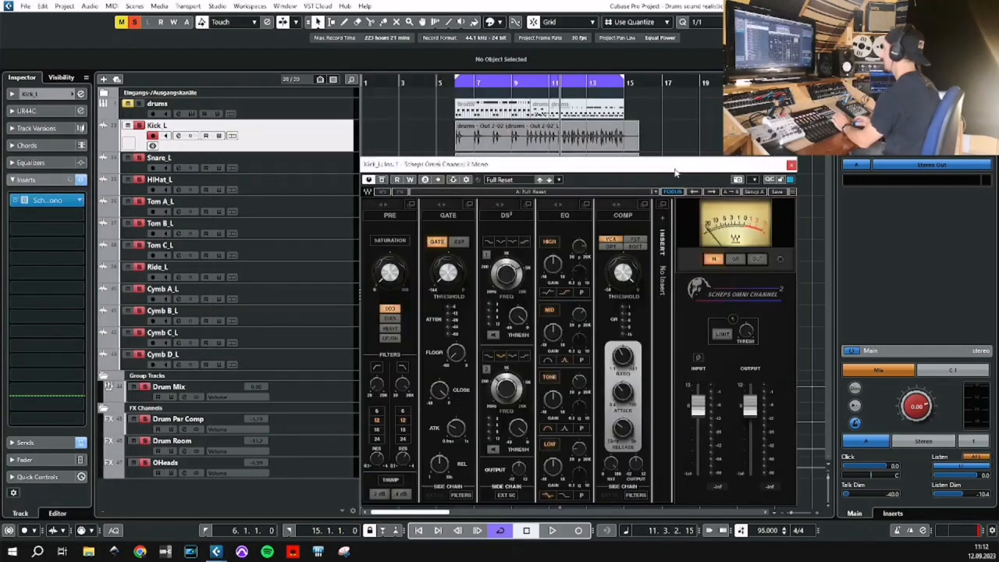
# Enable the kick's low-cut filter at about 52 Hz with a 24 dB slope and boost its high EQ band during playback.
pyautogui.press('space')
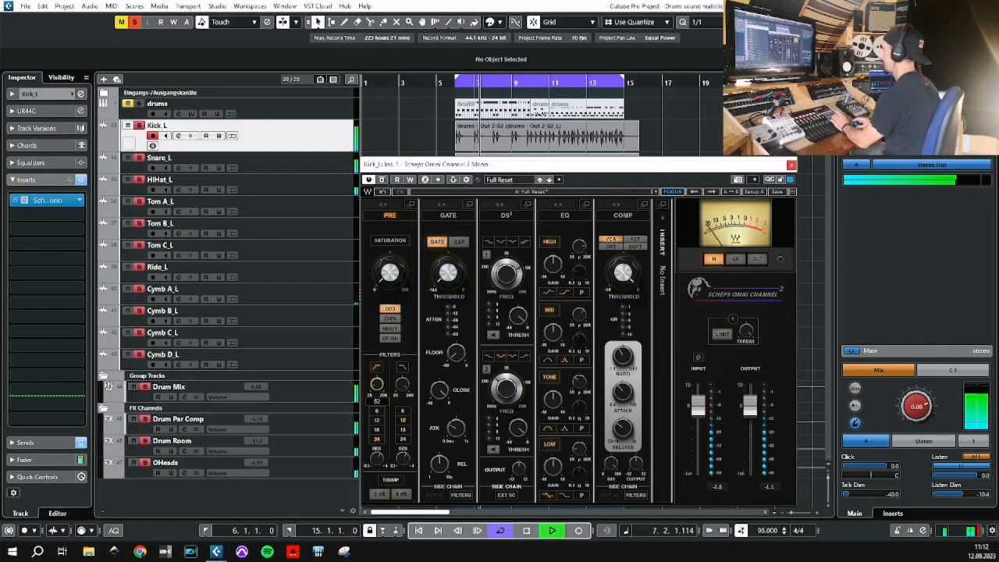
pyautogui.moveTo(378, 459); pyautogui.dragTo(377, 456)
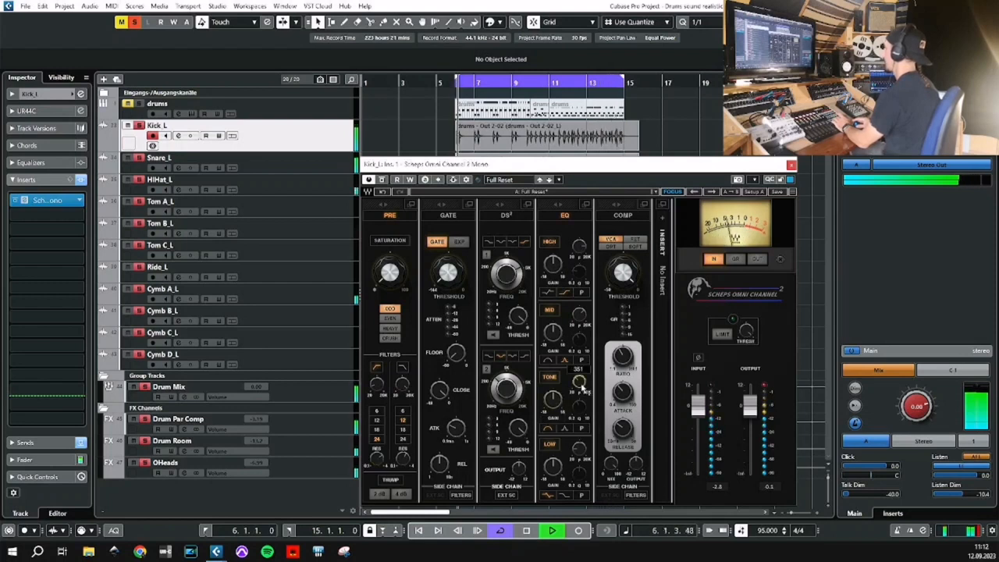
pyautogui.click(554, 270)
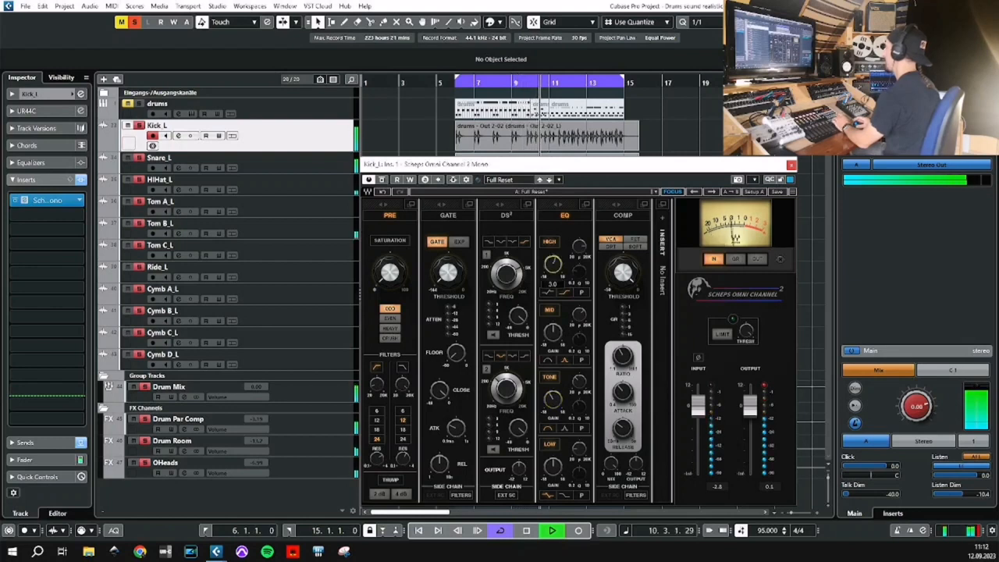
pyautogui.moveTo(554, 265); pyautogui.dragTo(553, 272)
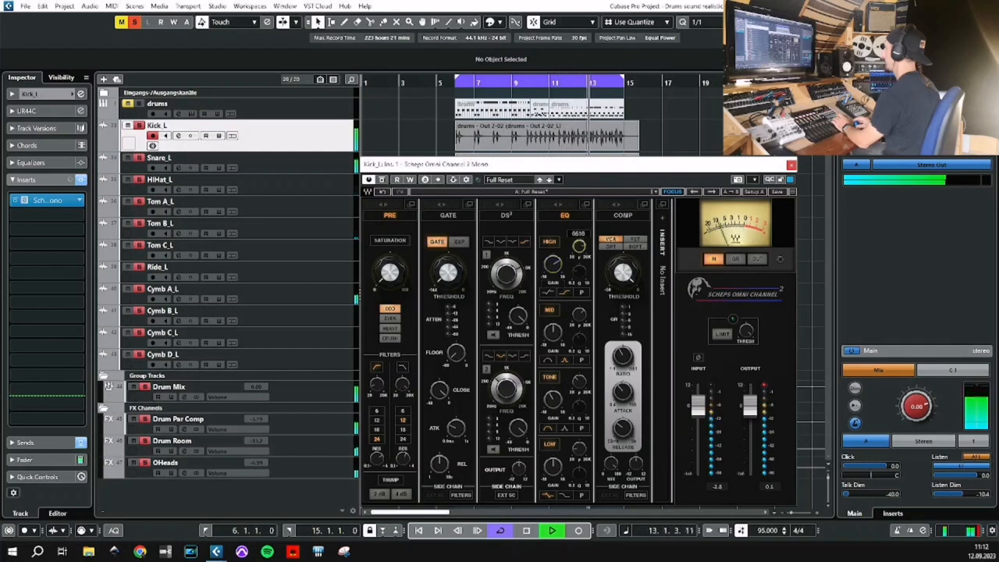
# Compress the kick in FET mode with a lowered threshold, close its plug-in window and show the Control Room inserts.
pyautogui.click(637, 243)
pyautogui.moveTo(627, 278); pyautogui.dragTo(627, 278)
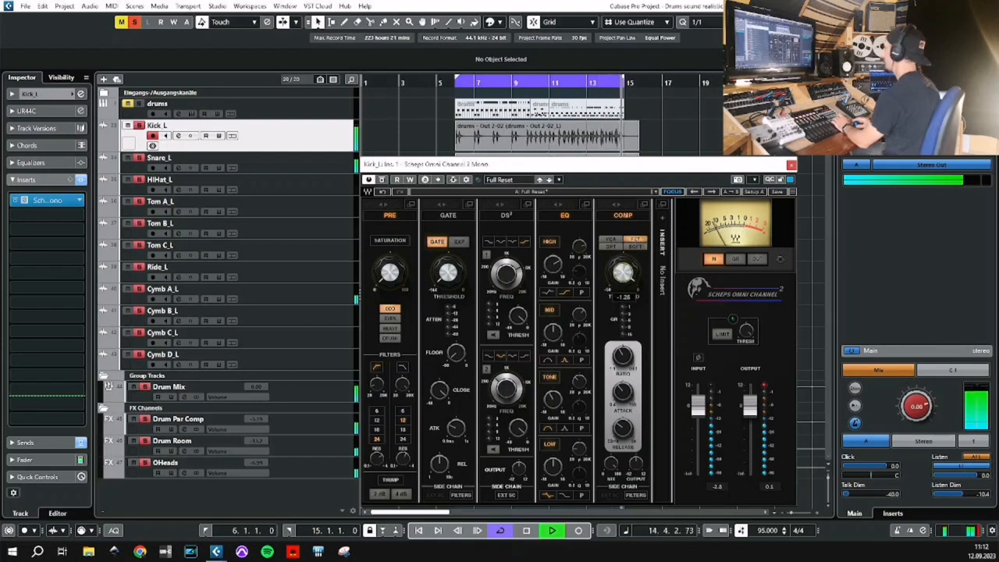
pyautogui.moveTo(627, 278); pyautogui.dragTo(627, 282)
pyautogui.click(792, 165)
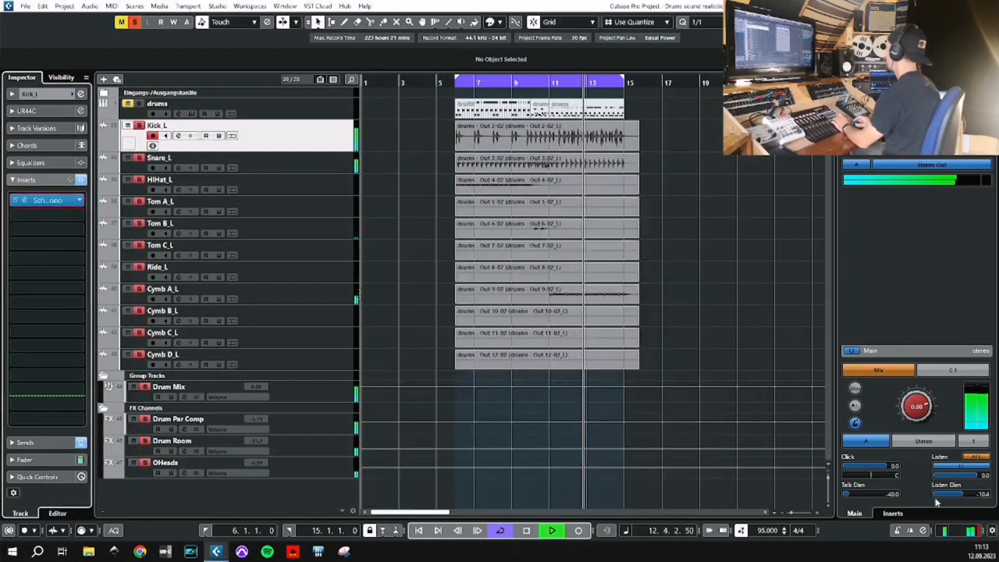
pyautogui.click(894, 515)
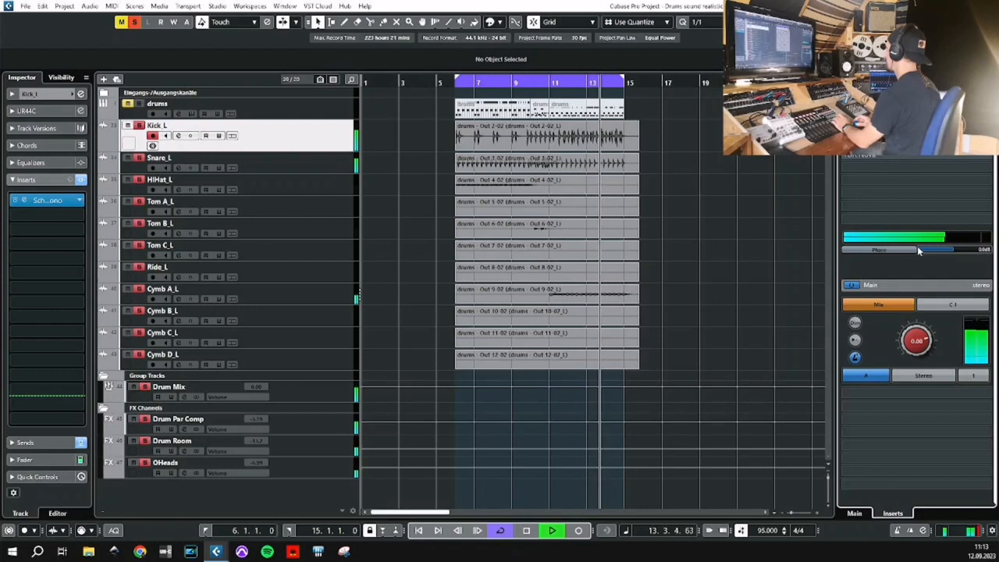
pyautogui.press('space')
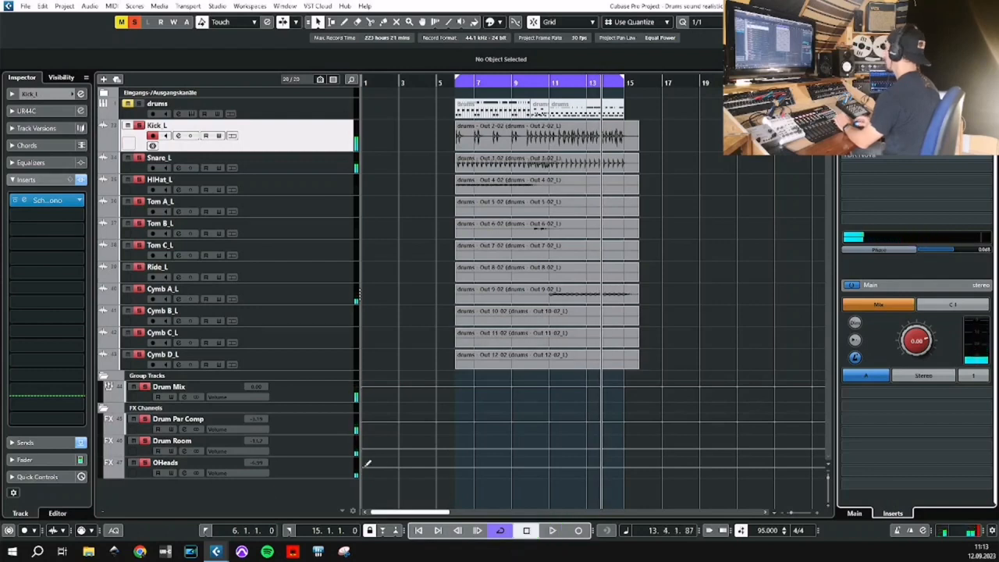
# Load Scheps Omni Channel 2 Mono from the Channel Strip category as Snare_L's first insert.
pyautogui.click(307, 161)
pyautogui.click(46, 200)
pyautogui.click(23, 252)
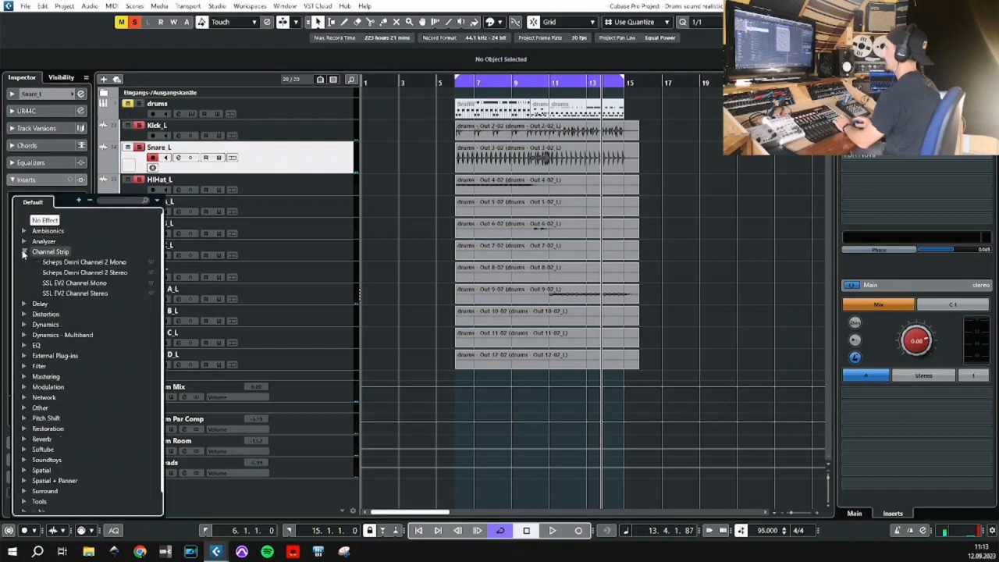
pyautogui.click(67, 263)
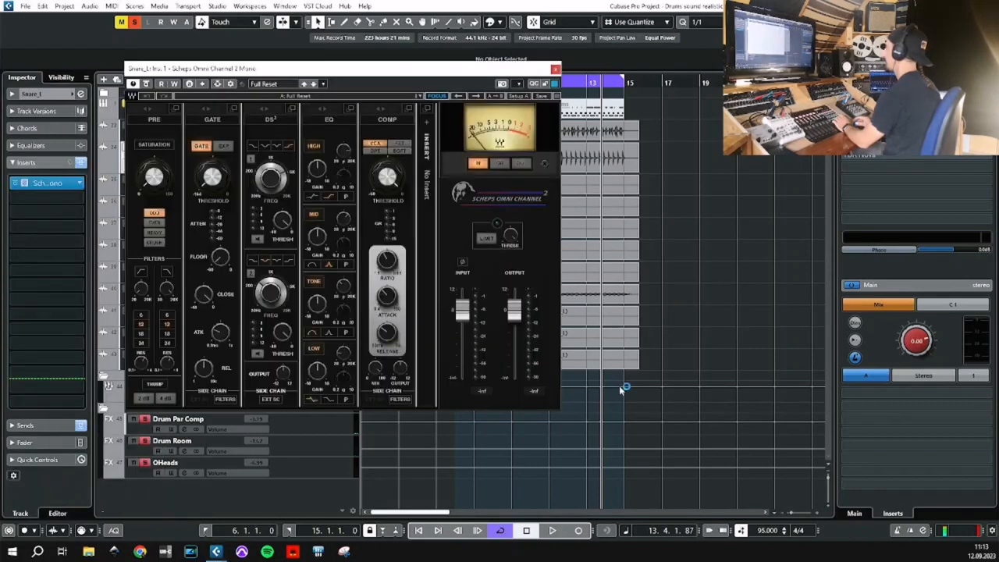
pyautogui.moveTo(445, 68); pyautogui.dragTo(479, 81)
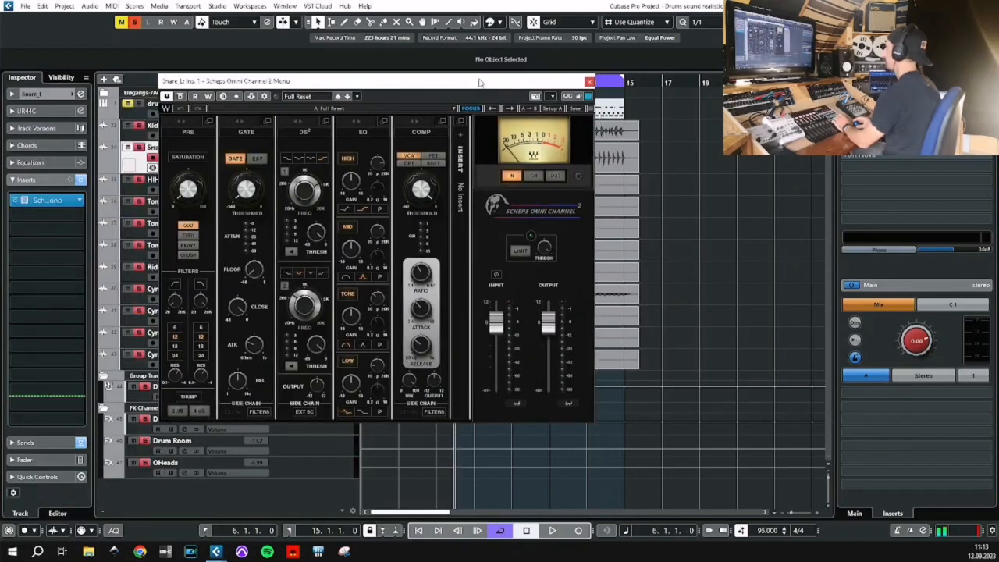
# Enable the snare's low-cut filter with a 24 dB slope and adjust the Tone EQ band's gain during playback.
pyautogui.press('space')
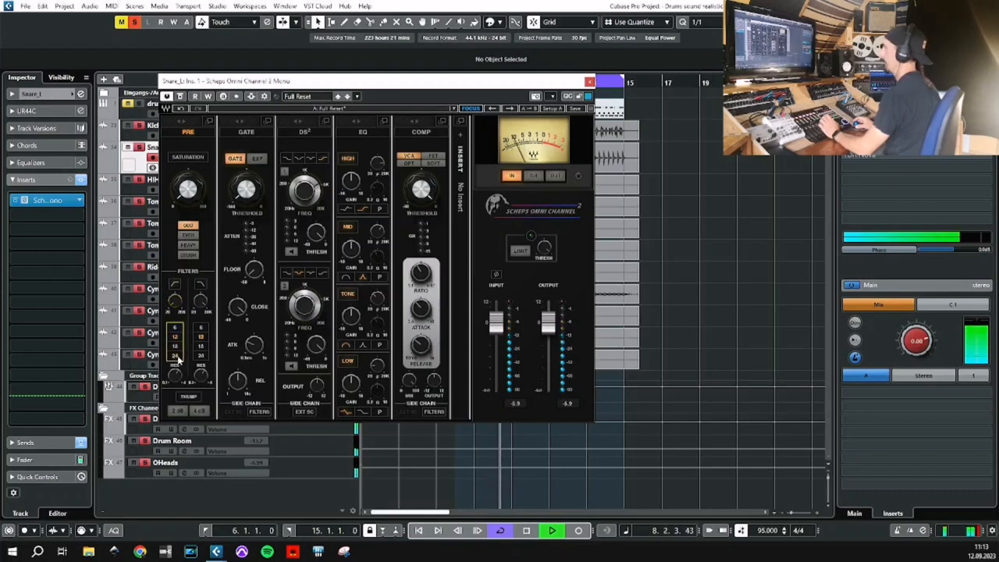
pyautogui.click(176, 309)
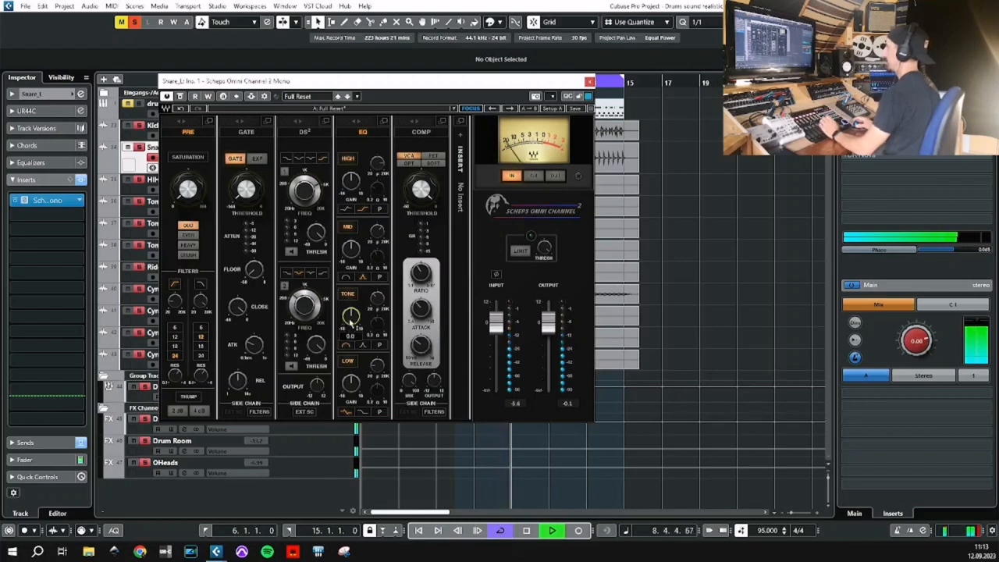
pyautogui.moveTo(351, 316); pyautogui.dragTo(351, 320)
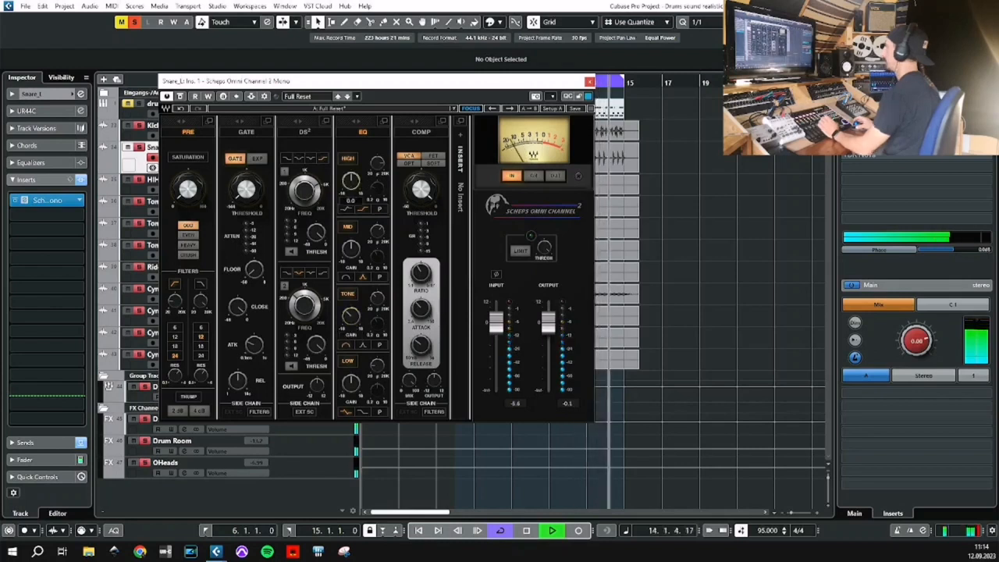
# Adjust the snare's high EQ gain, compress it in FET mode with a lowered threshold, then close the plug-in window and stop playback.
pyautogui.moveTo(350, 181)
pyautogui.mouseDown()
pyautogui.moveTo(351, 164)
pyautogui.moveTo(351, 186)
pyautogui.mouseUp()
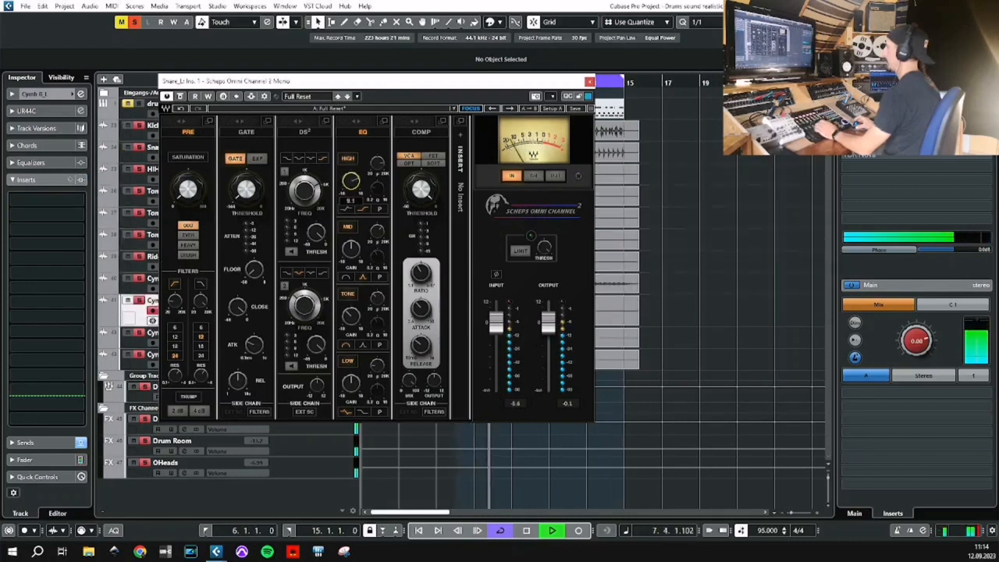
pyautogui.moveTo(350, 181); pyautogui.dragTo(351, 184)
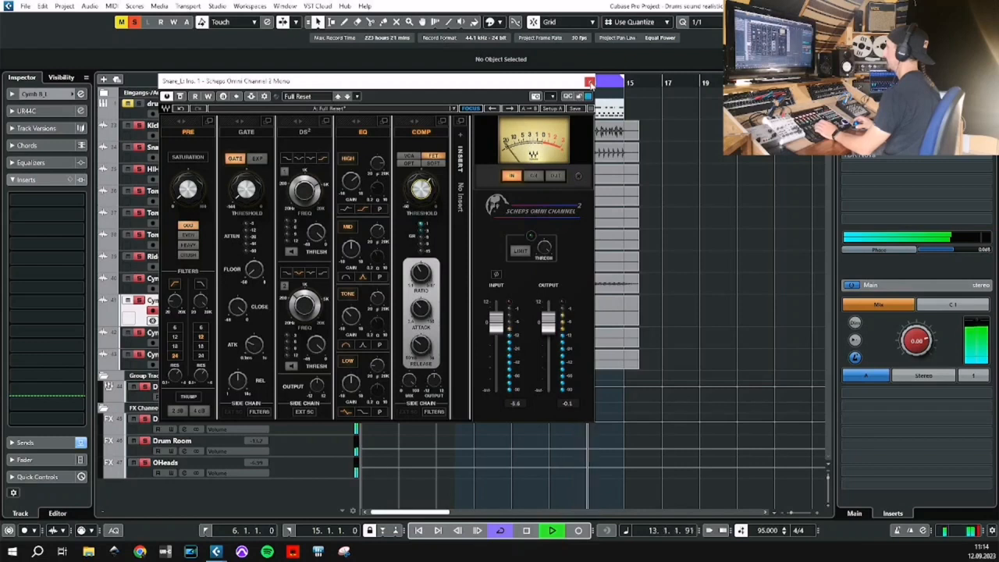
pyautogui.click(589, 81)
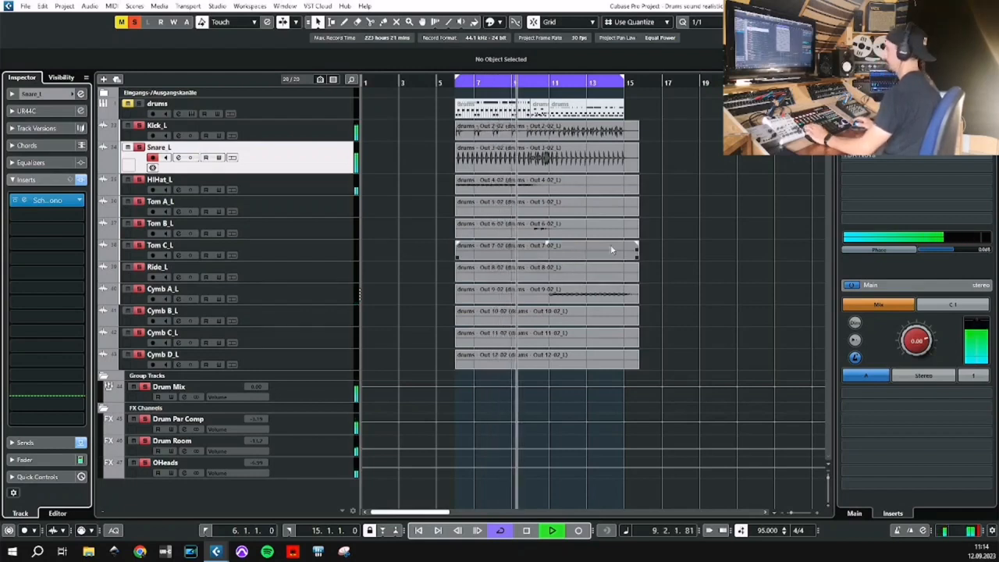
pyautogui.press('Up')
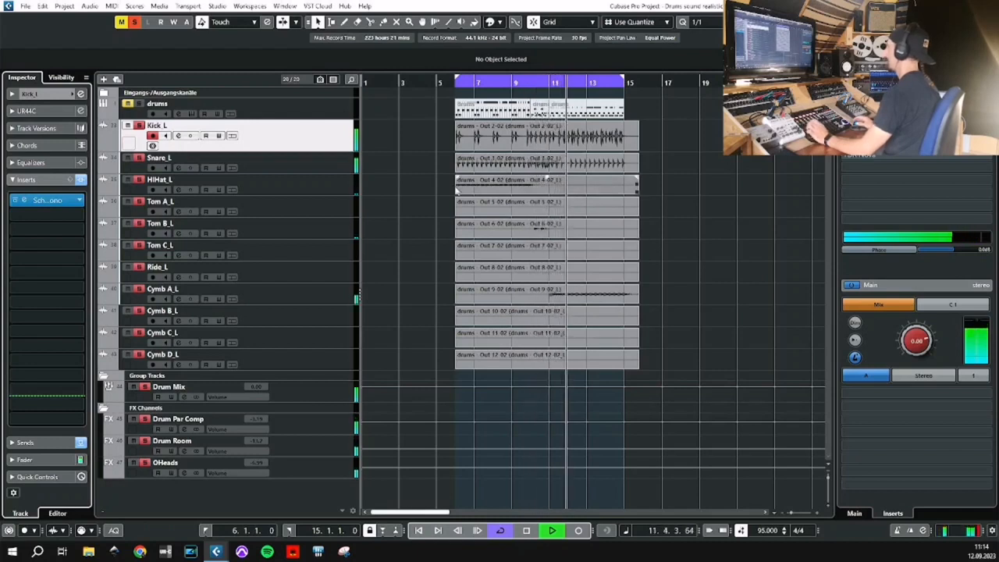
pyautogui.press('space')
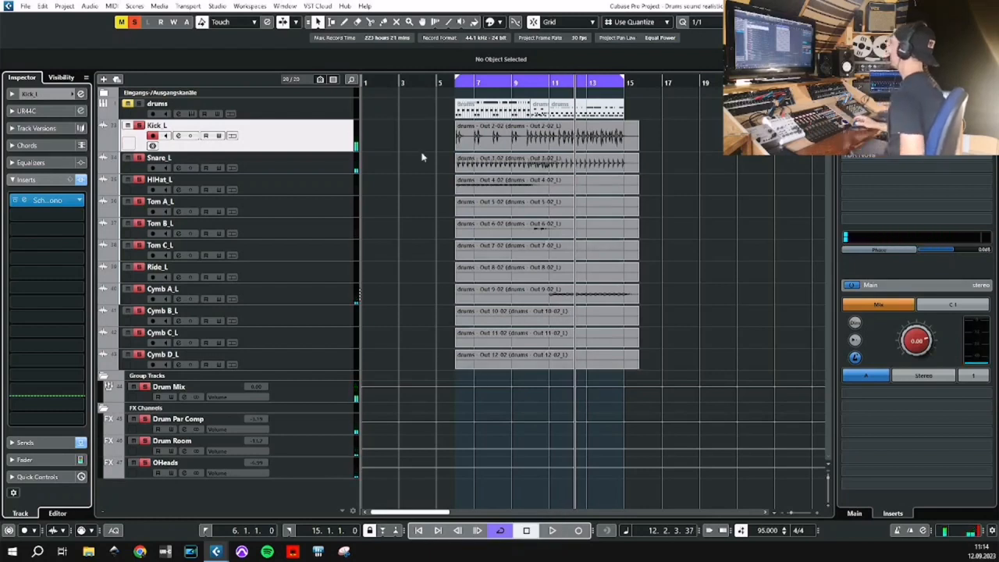
pyautogui.click(319, 399)
pyautogui.click(55, 148)
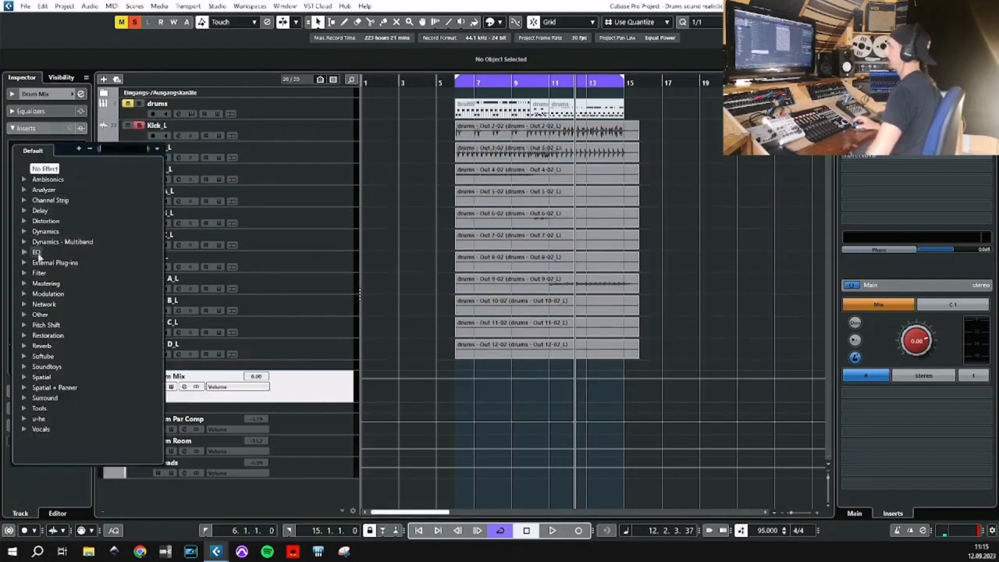
pyautogui.click(302, 399)
pyautogui.press('space')
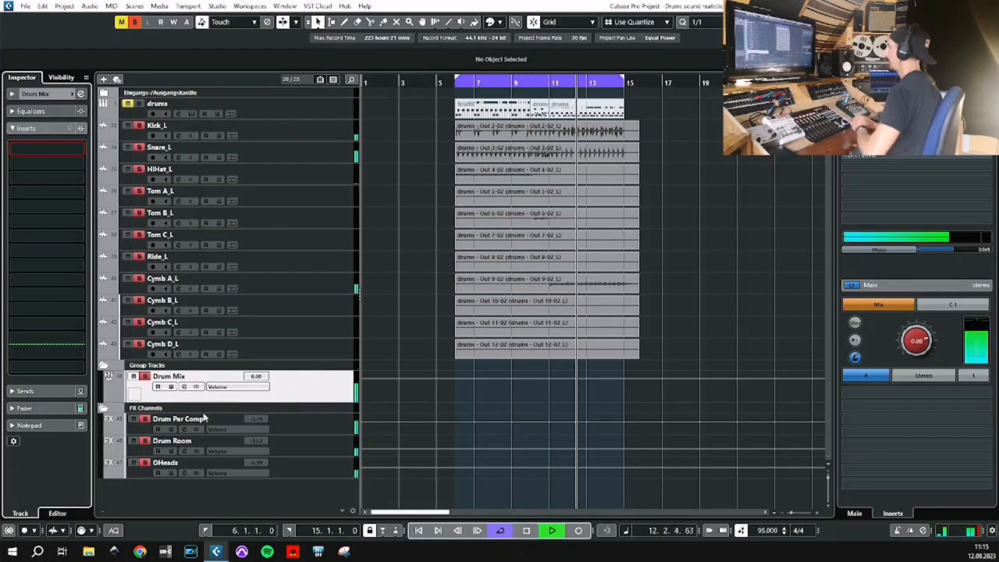
pyautogui.press('e')
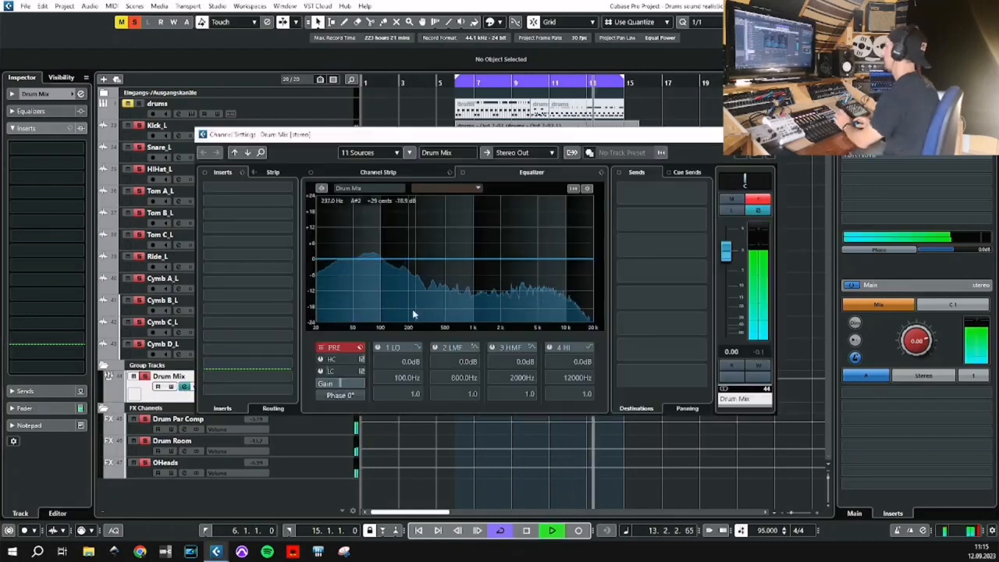
pyautogui.click(434, 348)
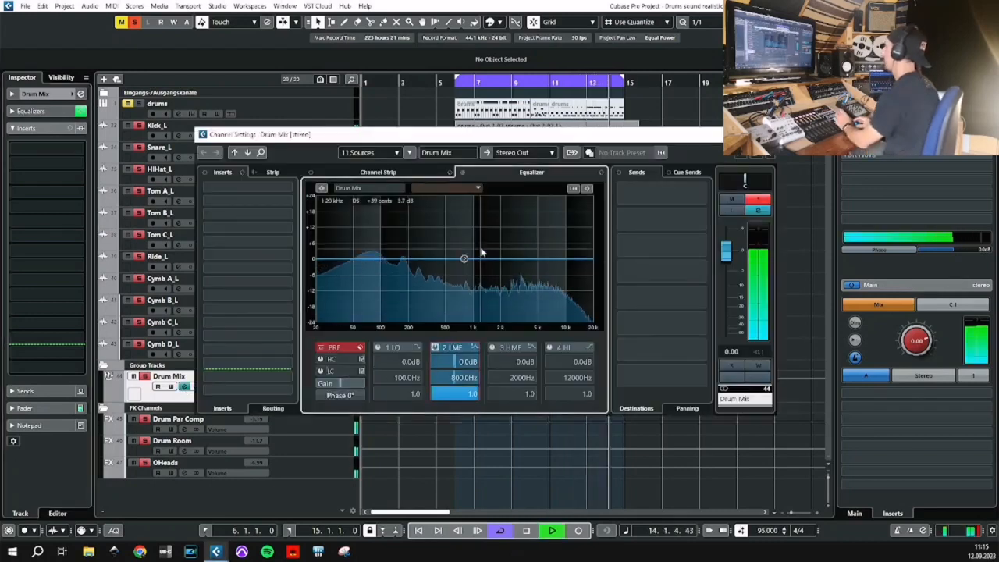
pyautogui.moveTo(462, 259); pyautogui.dragTo(439, 272)
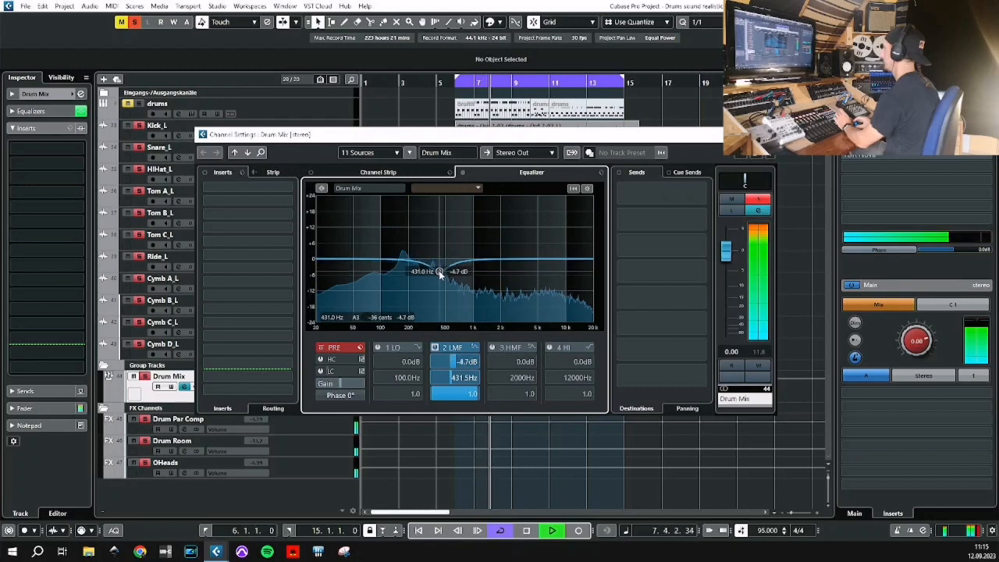
pyautogui.scroll(4, 467, 396)
pyautogui.scroll(-5, 467, 396)
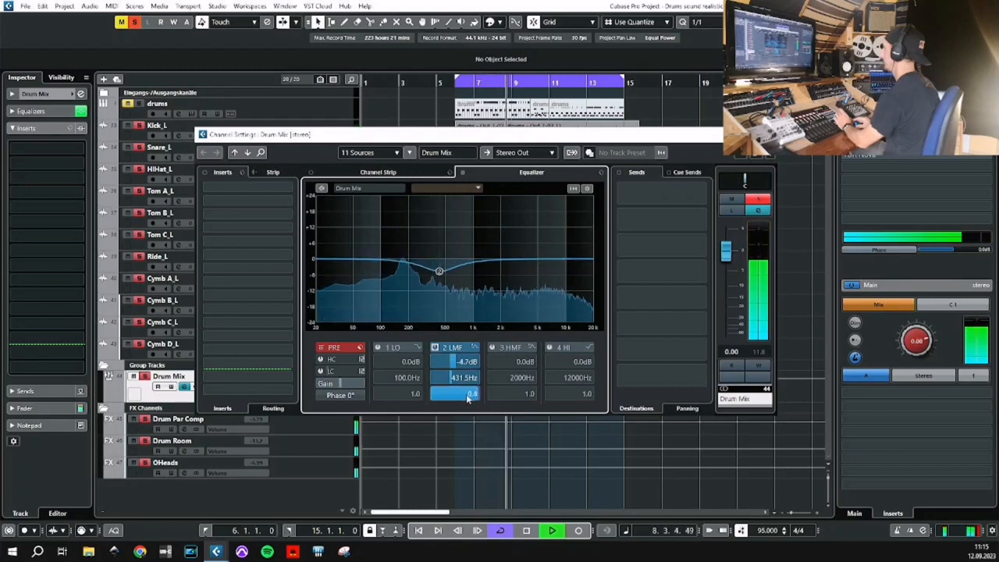
pyautogui.scroll(2, 460, 362)
pyautogui.scroll(1, 460, 362)
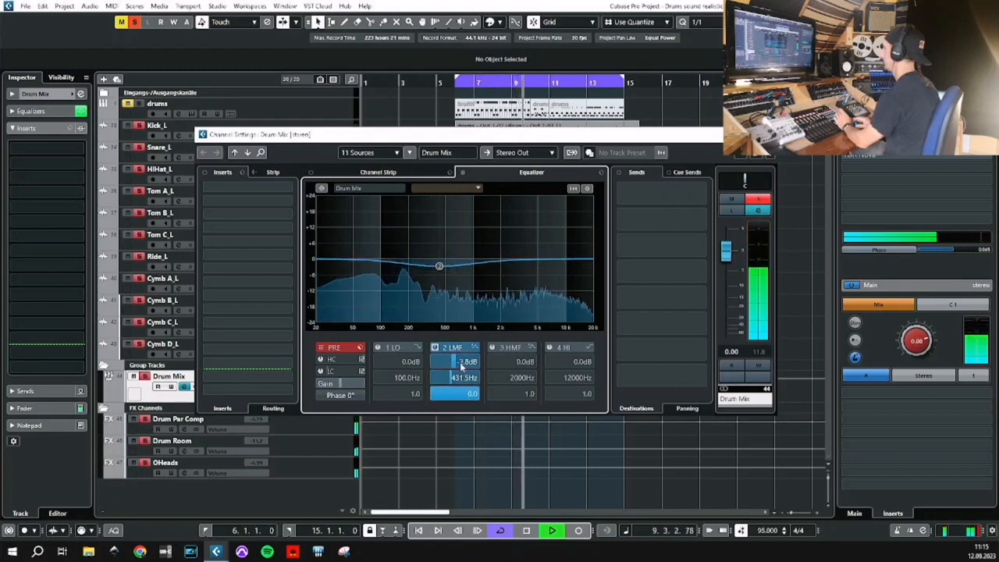
# Enable Drum Mix's low-cut filter at 30 Hz and set the low-mid EQ band's Q to 0.7.
pyautogui.doubleClick(340, 373)
pyautogui.write('30.0Hz')
pyautogui.press('Return')
pyautogui.click(320, 372)
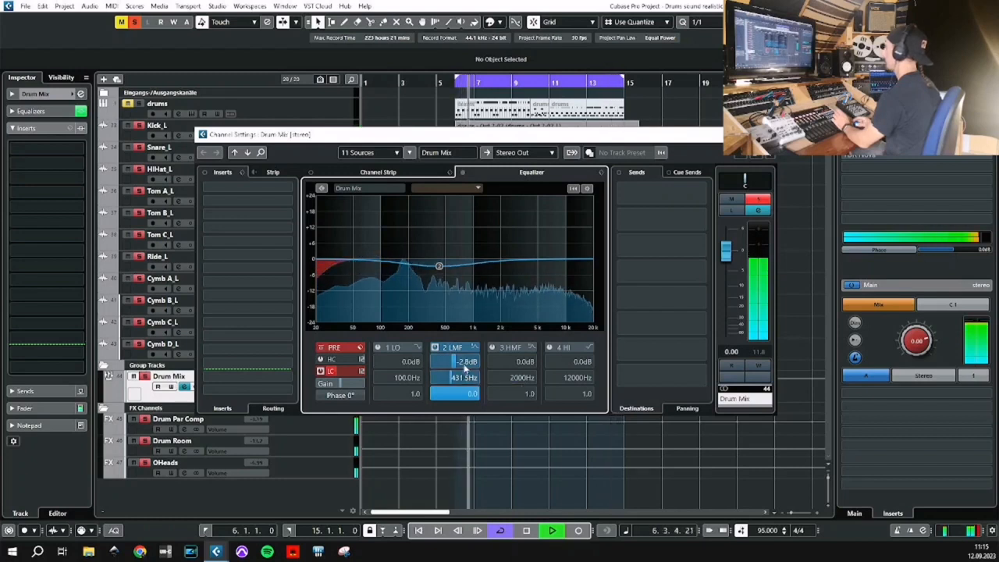
pyautogui.scroll(6, 461, 398)
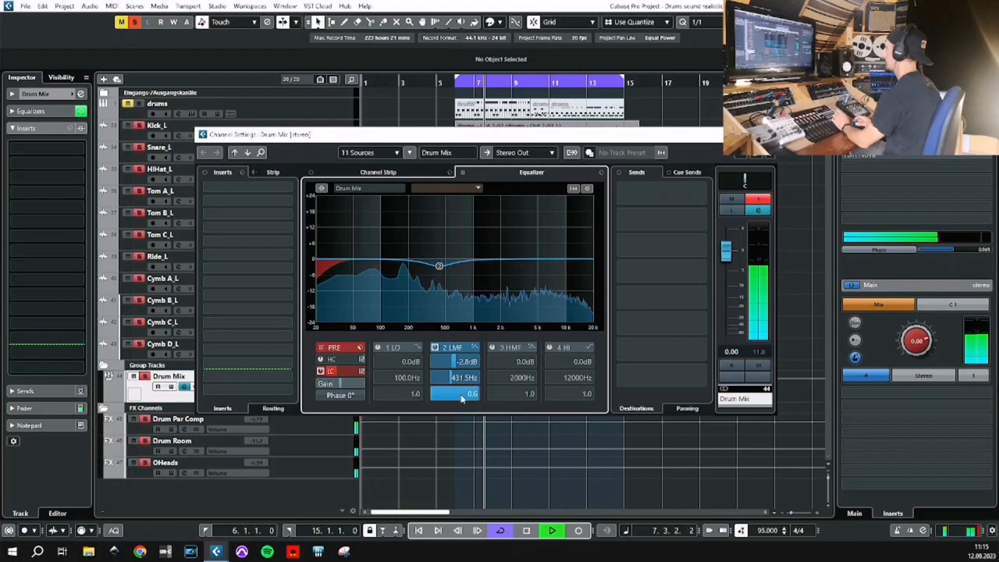
pyautogui.scroll(1, 461, 396)
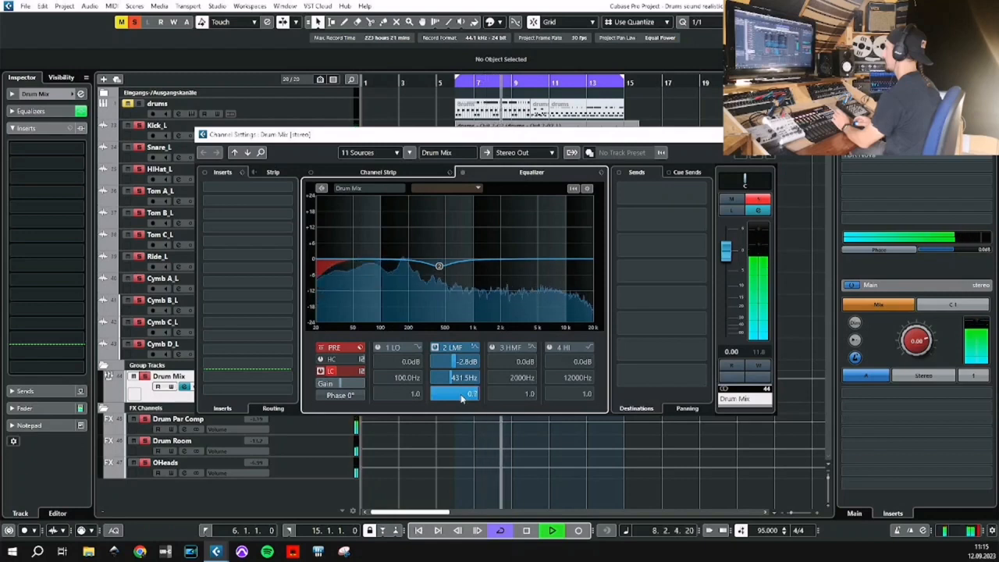
# Enable Drum Mix's low EQ band, change it to a parametric filter and set its frequency to 180 Hz.
pyautogui.click(378, 347)
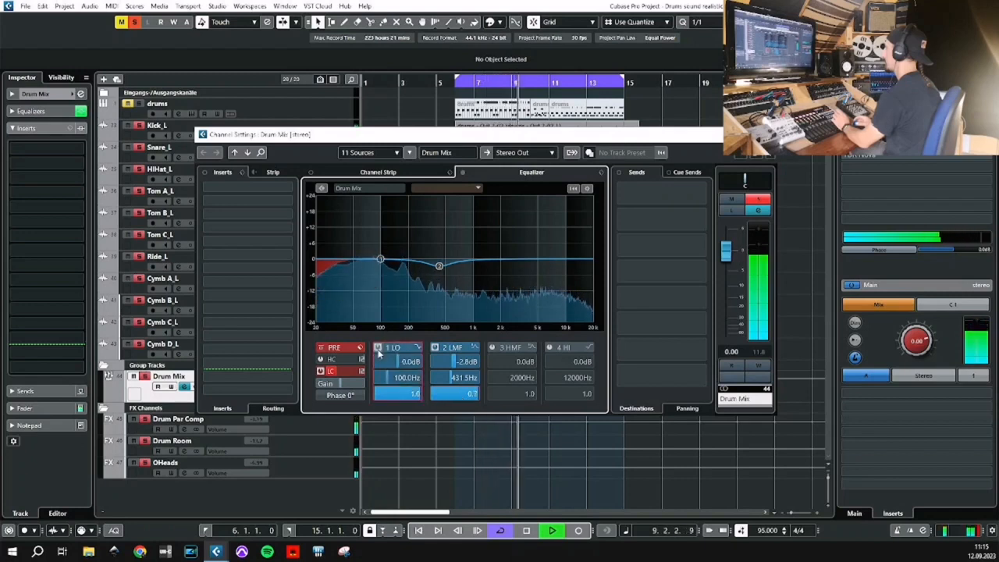
pyautogui.click(418, 347)
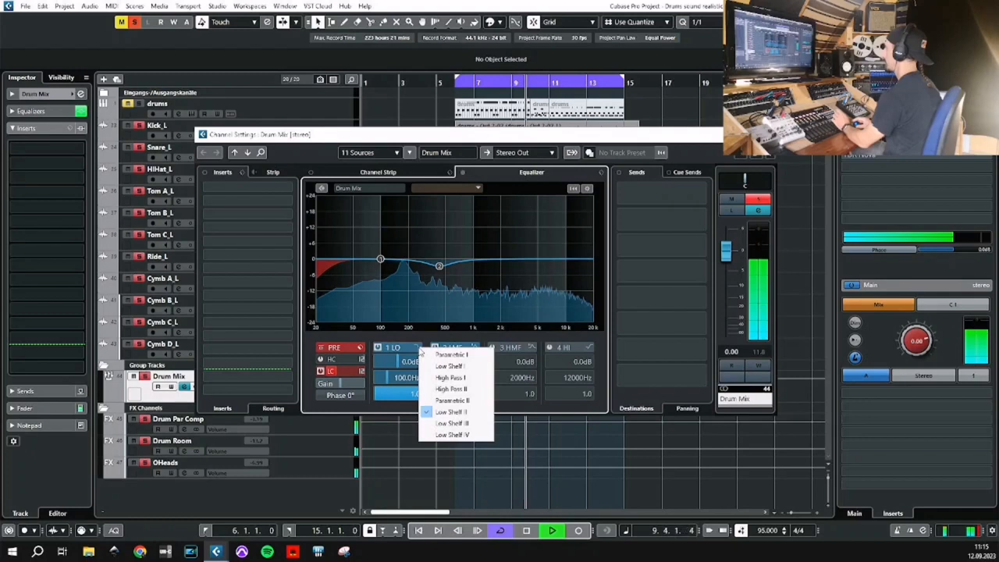
pyautogui.click(441, 364)
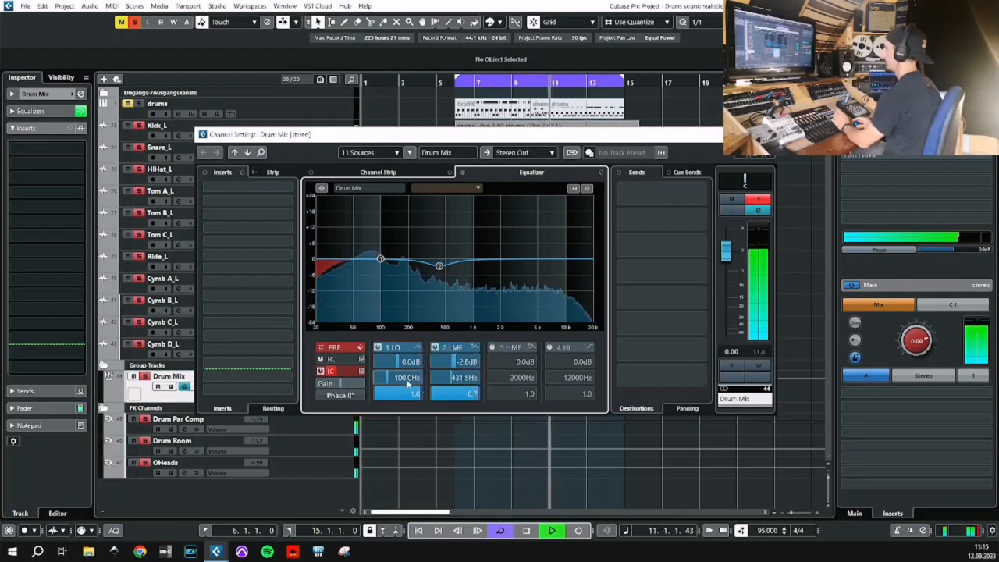
pyautogui.doubleClick(405, 379)
pyautogui.write('180')
pyautogui.press('Return')
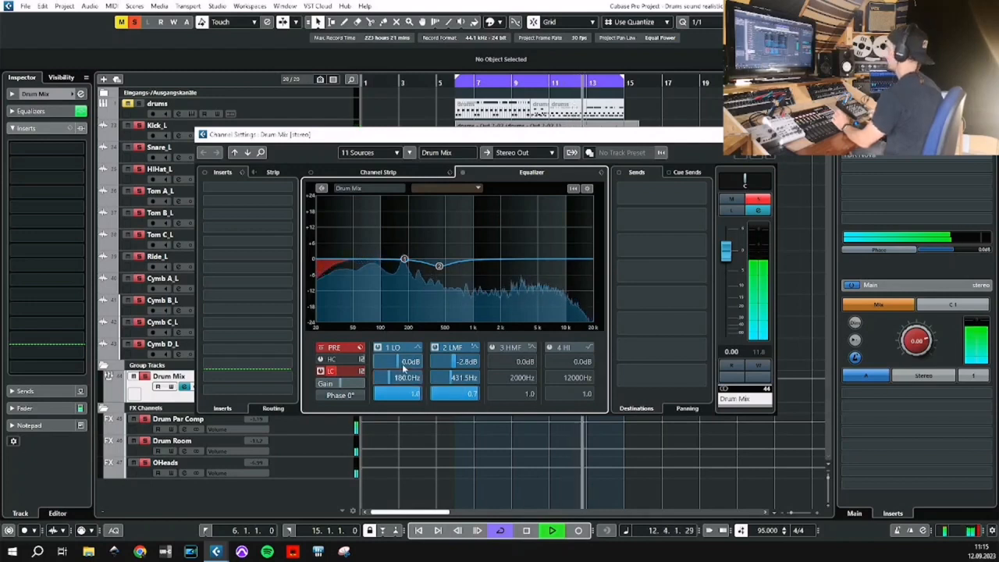
# Cut the low EQ band by about 5.9 dB at about 132.7 Hz and narrow its Q to 3.0.
pyautogui.moveTo(405, 260); pyautogui.dragTo(393, 277)
pyautogui.scroll(10, 405, 395)
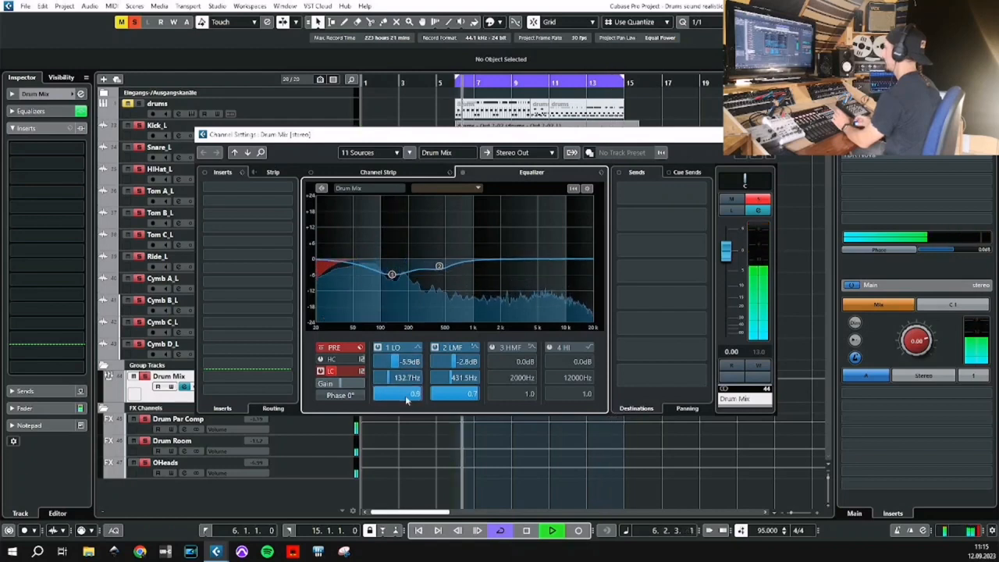
pyautogui.scroll(1, 405, 395)
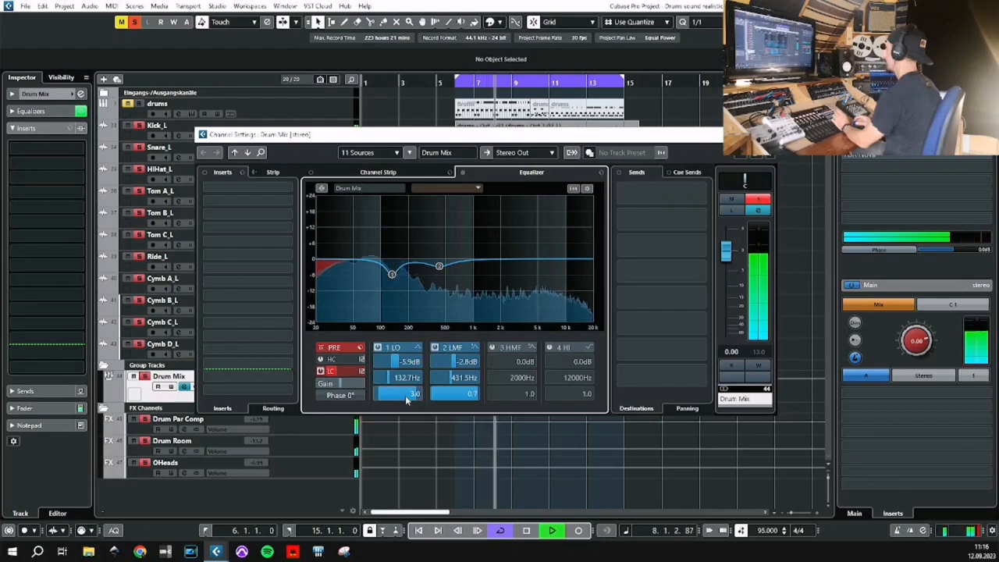
# Boost Drum Mix's high-mid EQ band by about 1.9 dB at 2267 Hz with a Q of 0.4, then close the channel settings and stop playback.
pyautogui.click(492, 348)
pyautogui.moveTo(500, 260)
pyautogui.mouseDown()
pyautogui.moveTo(478, 230)
pyautogui.moveTo(528, 206)
pyautogui.moveTo(499, 208)
pyautogui.moveTo(508, 211)
pyautogui.moveTo(506, 251)
pyautogui.mouseUp()
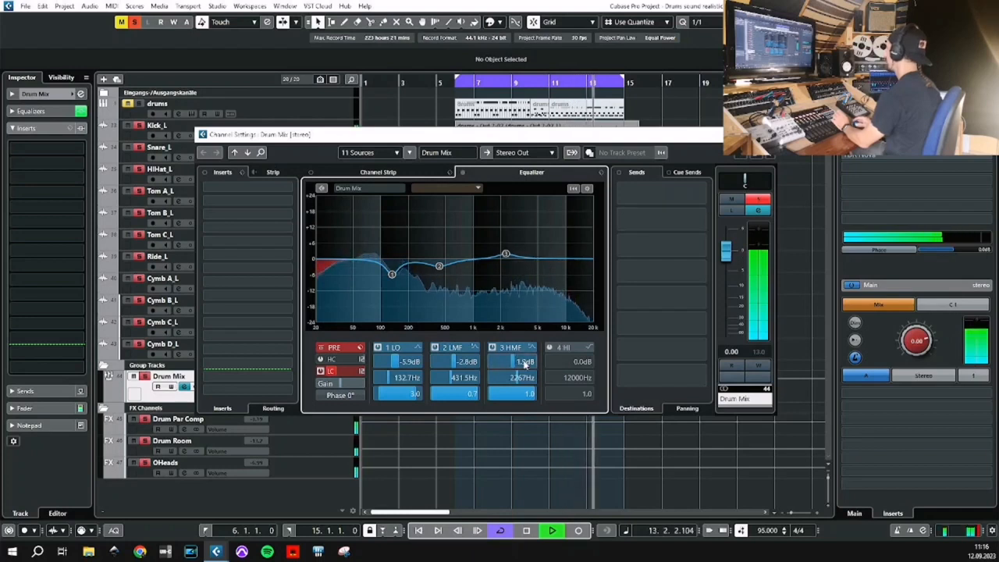
pyautogui.scroll(1, 517, 397)
pyautogui.scroll(5, 517, 398)
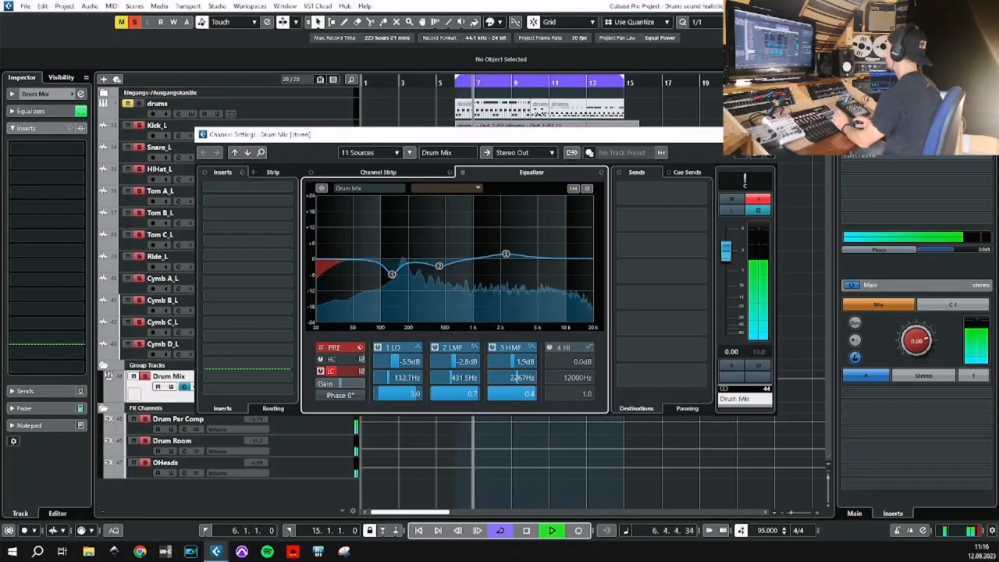
pyautogui.click(765, 134)
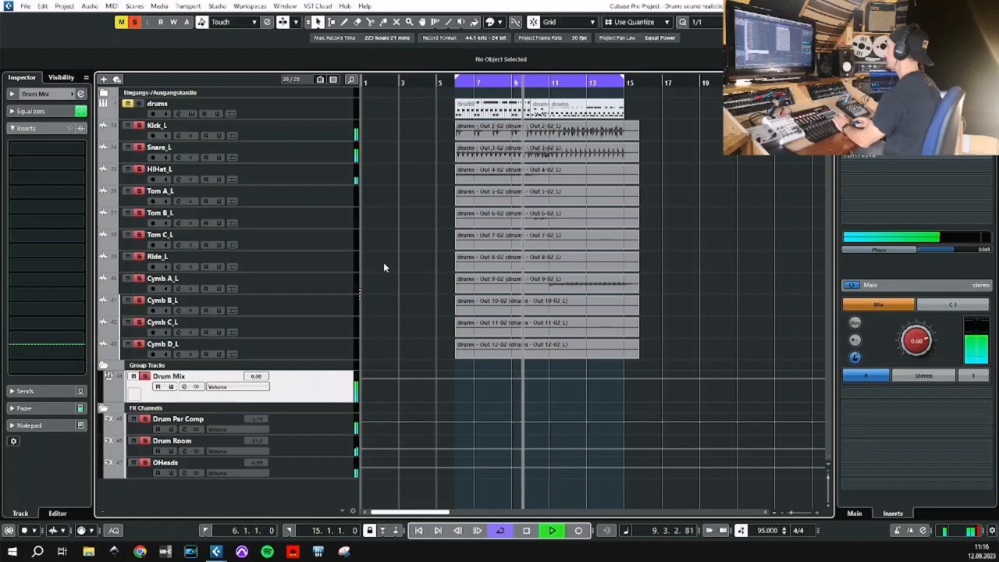
pyautogui.press('space')
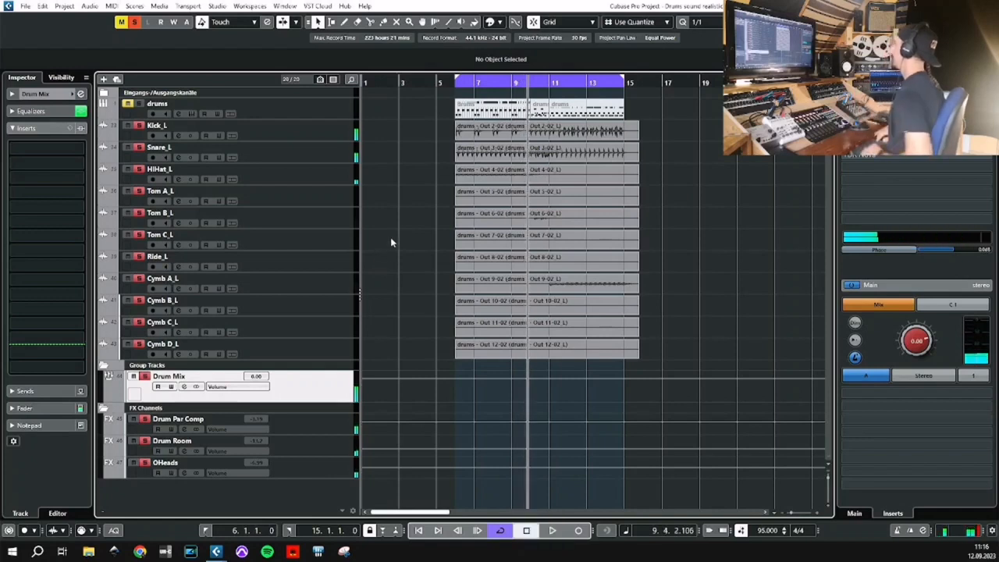